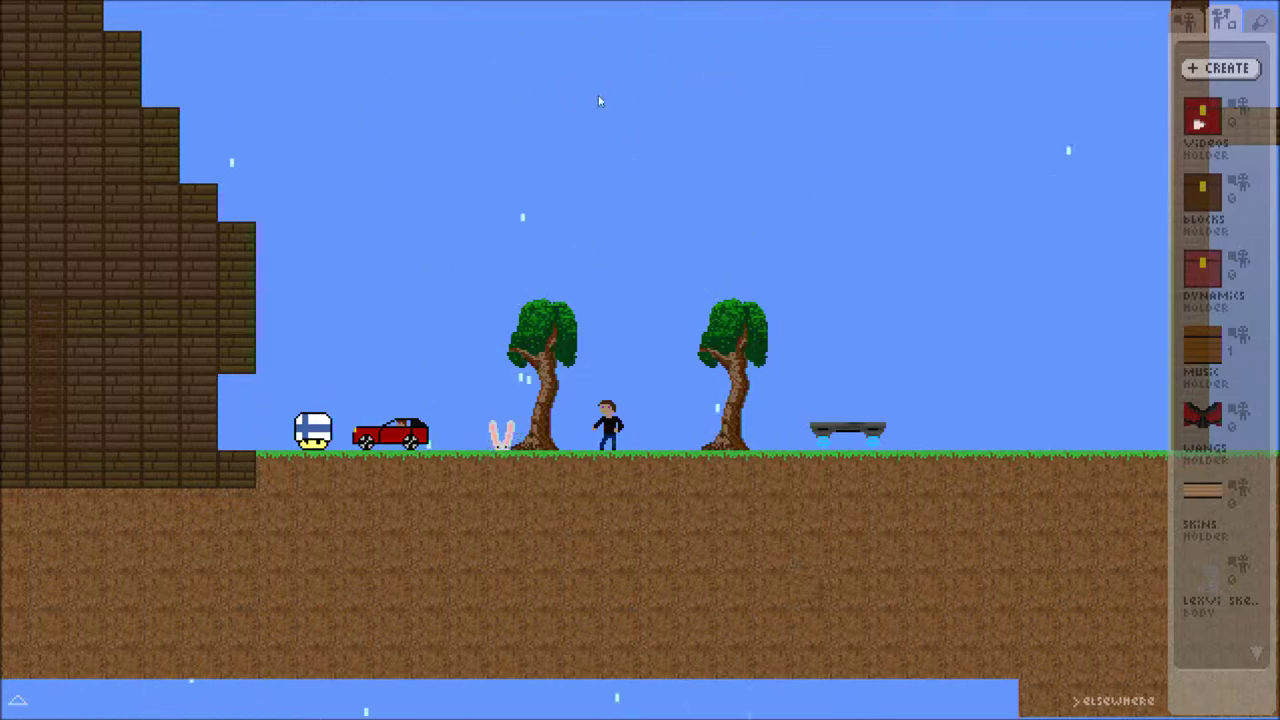
Walk the character past the red car and the mushroom into the wooden house
{"action": "left_click", "coordinate": [736, 95]}
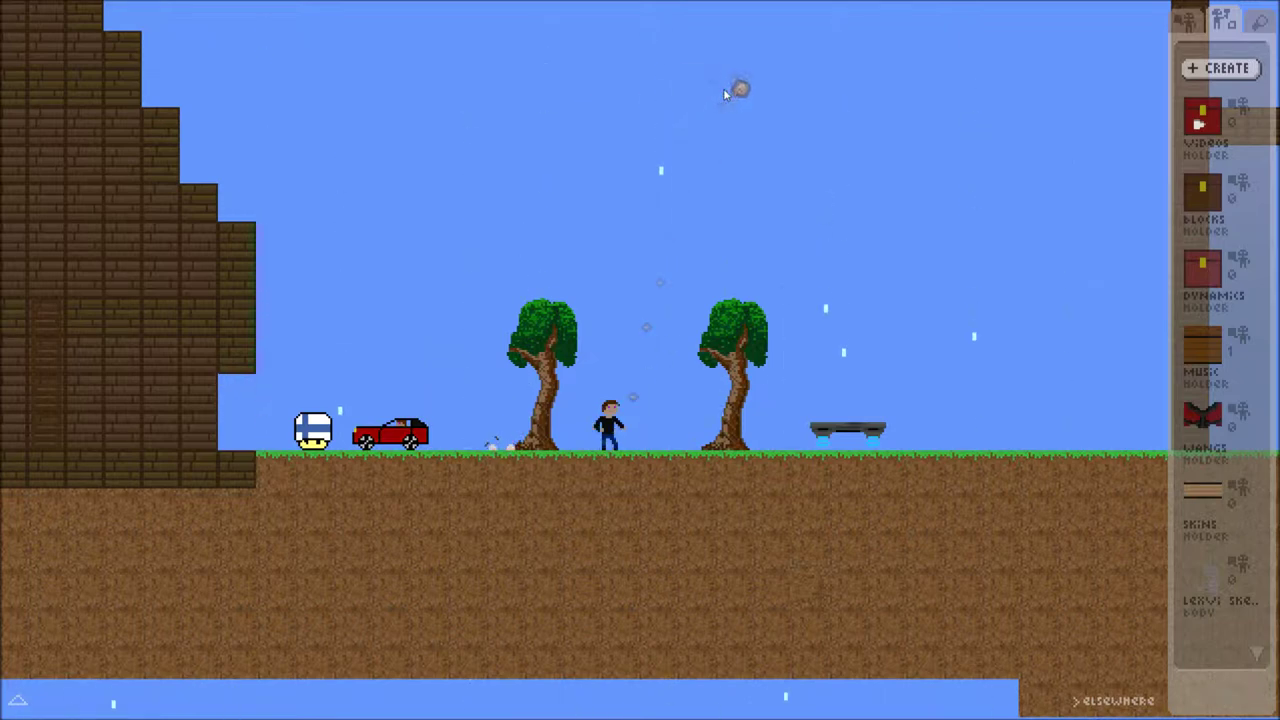
{"action": "key", "text": "a"}
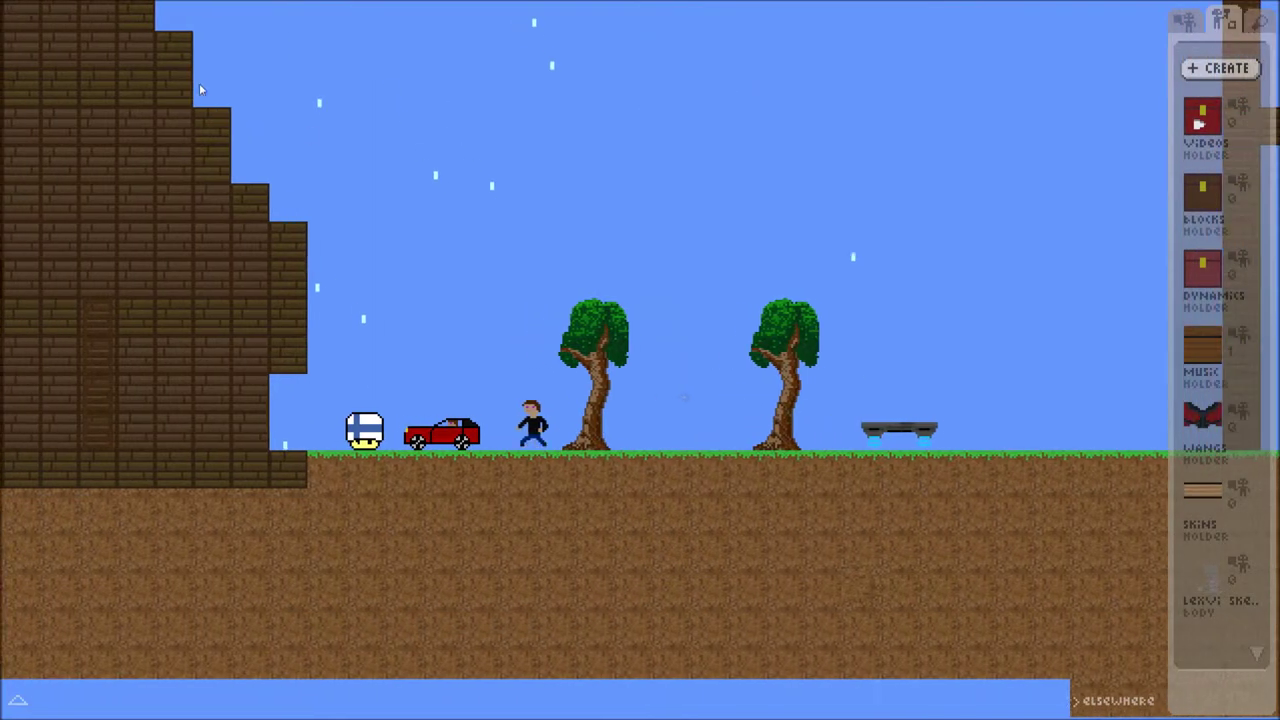
{"action": "key", "text": "a"}
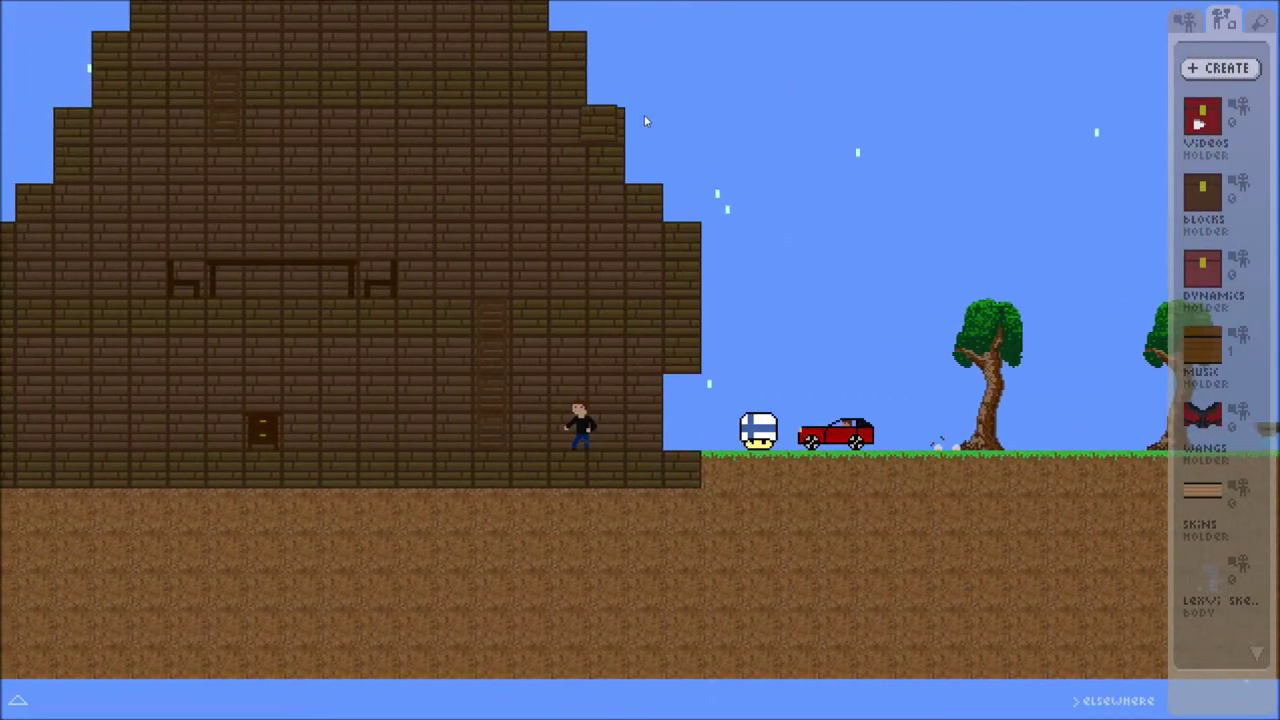
{"action": "key", "text": "a"}
Try removing and placing wood blocks at the house's stepped outer edge, checking the details of the wood background there
{"action": "left_click", "coordinate": [630, 124]}
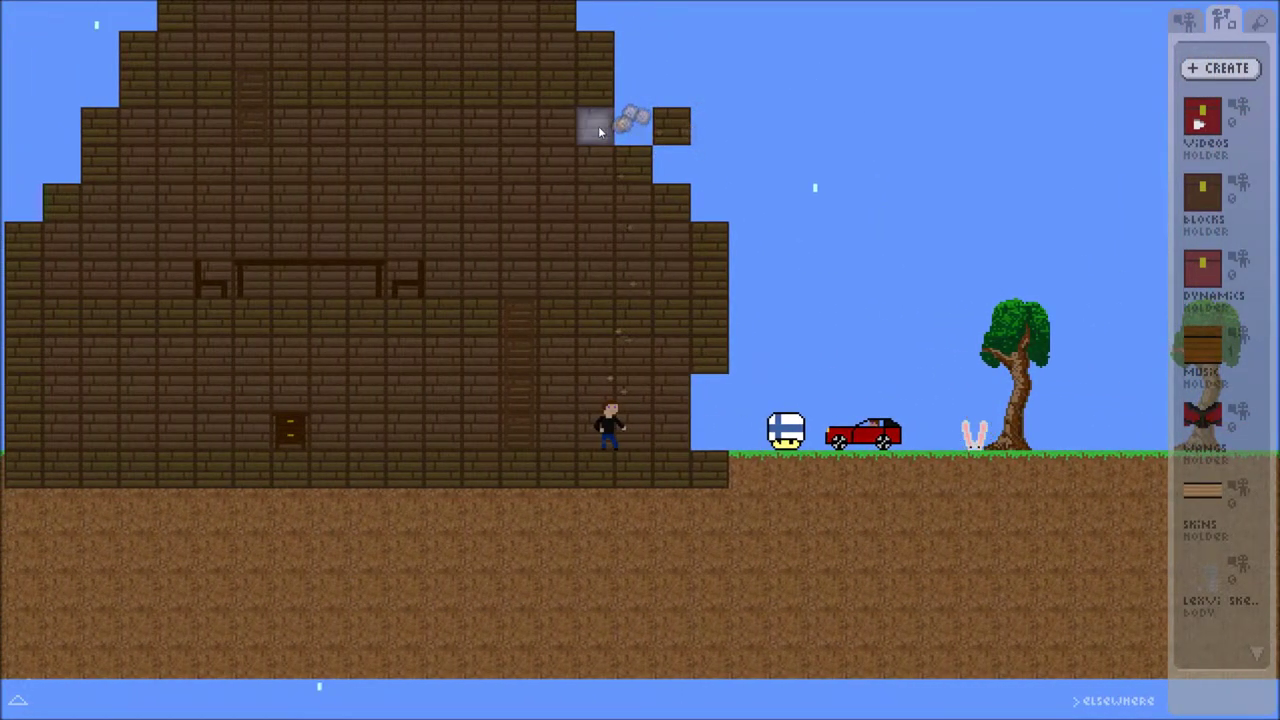
{"action": "left_click", "coordinate": [598, 126]}
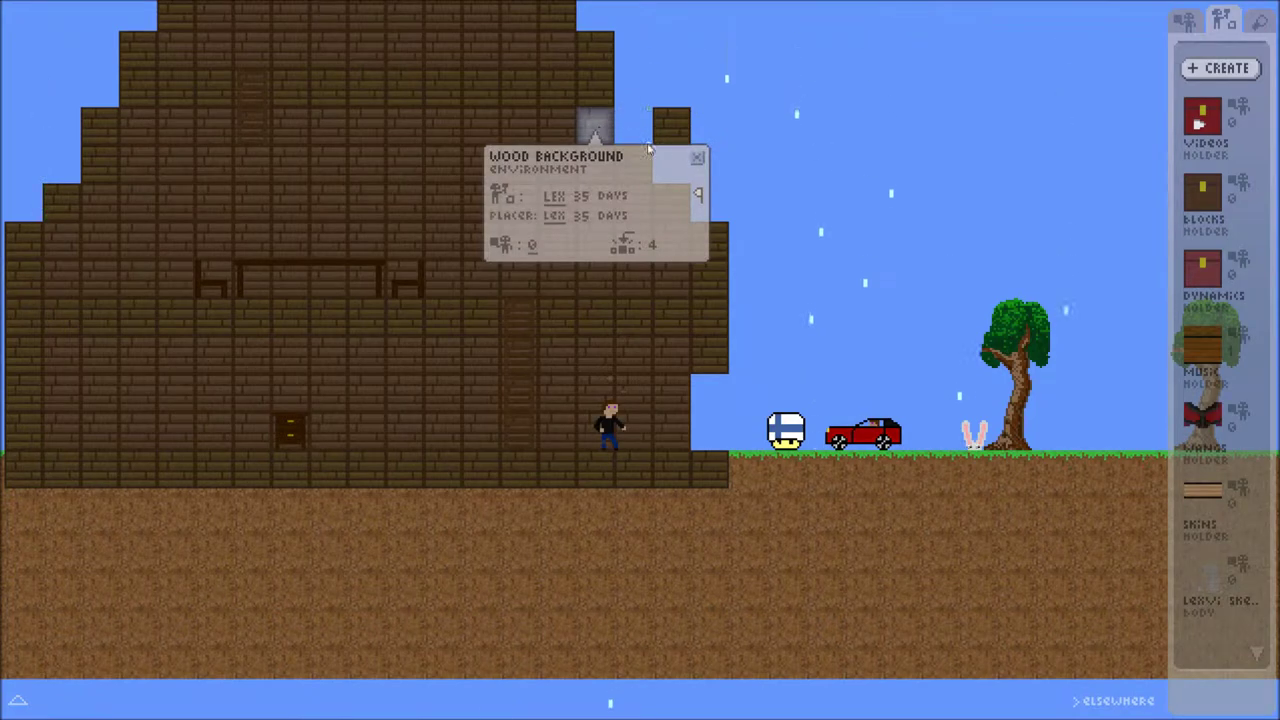
{"action": "left_click", "coordinate": [698, 158]}
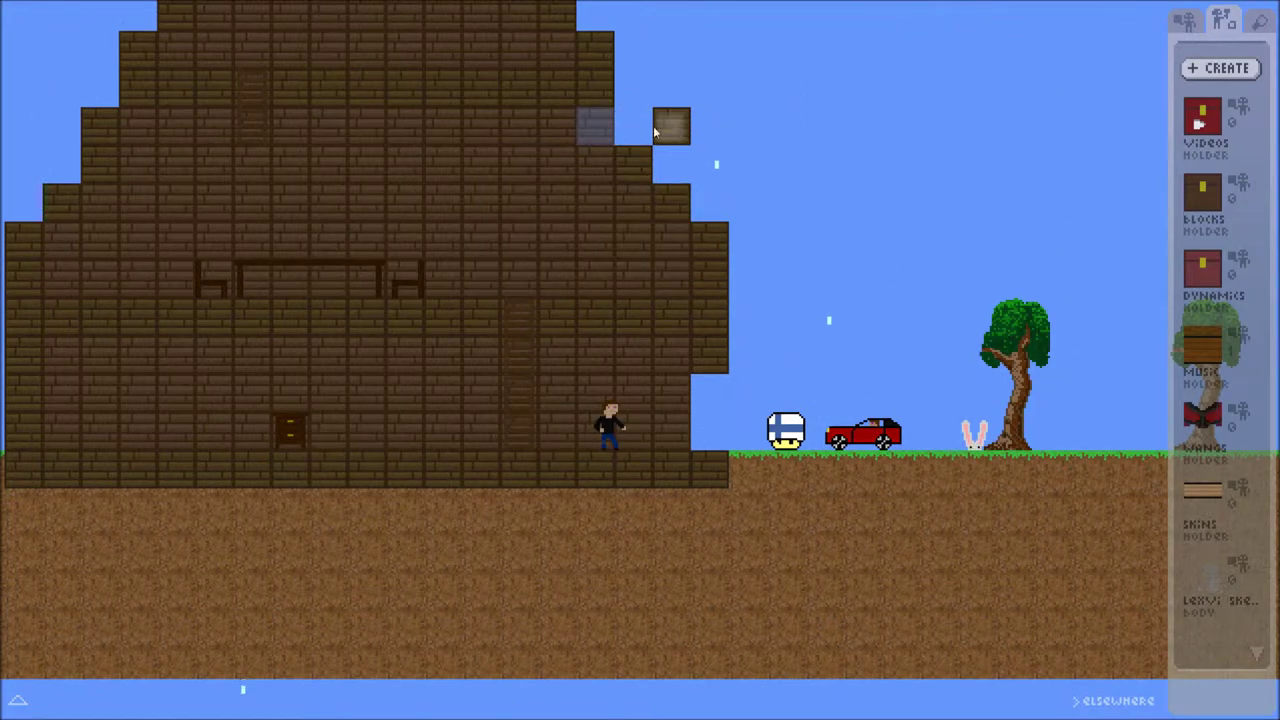
{"action": "left_click", "coordinate": [660, 128]}
{"action": "left_click", "coordinate": [600, 126]}
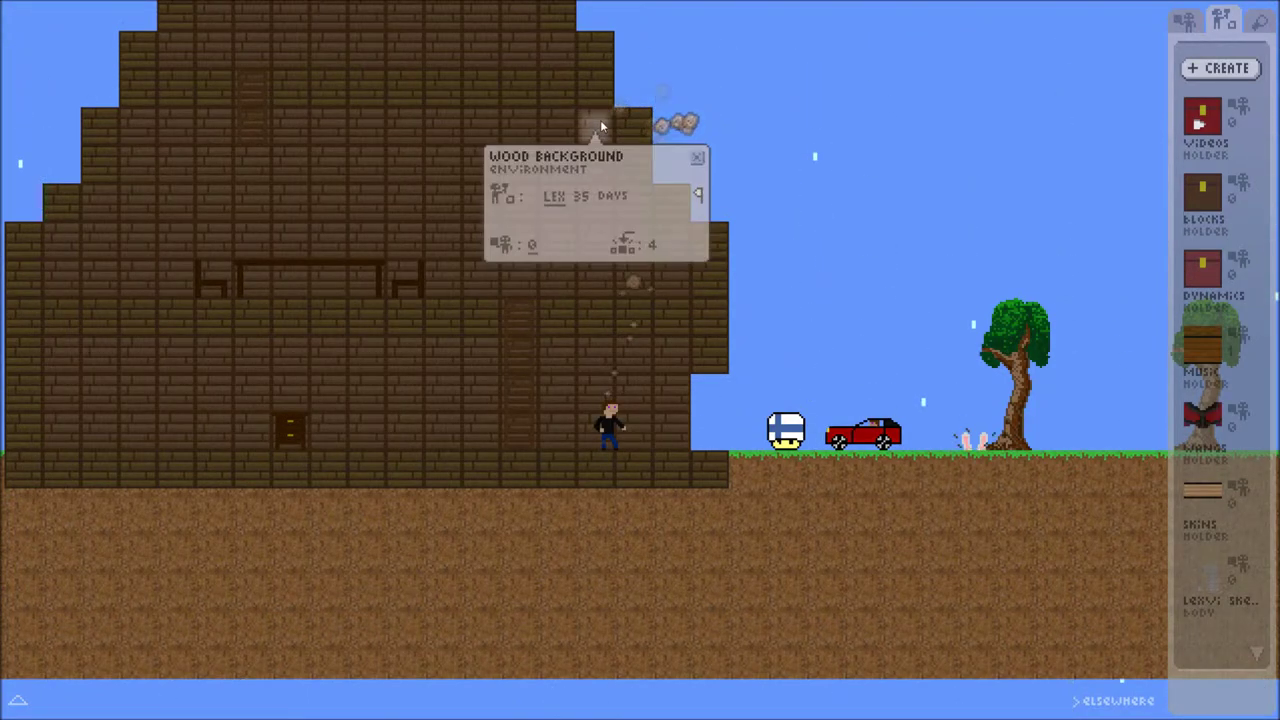
Examine the details of several wood background blocks along the house's upper wall to compare their types
{"action": "left_click", "coordinate": [558, 50]}
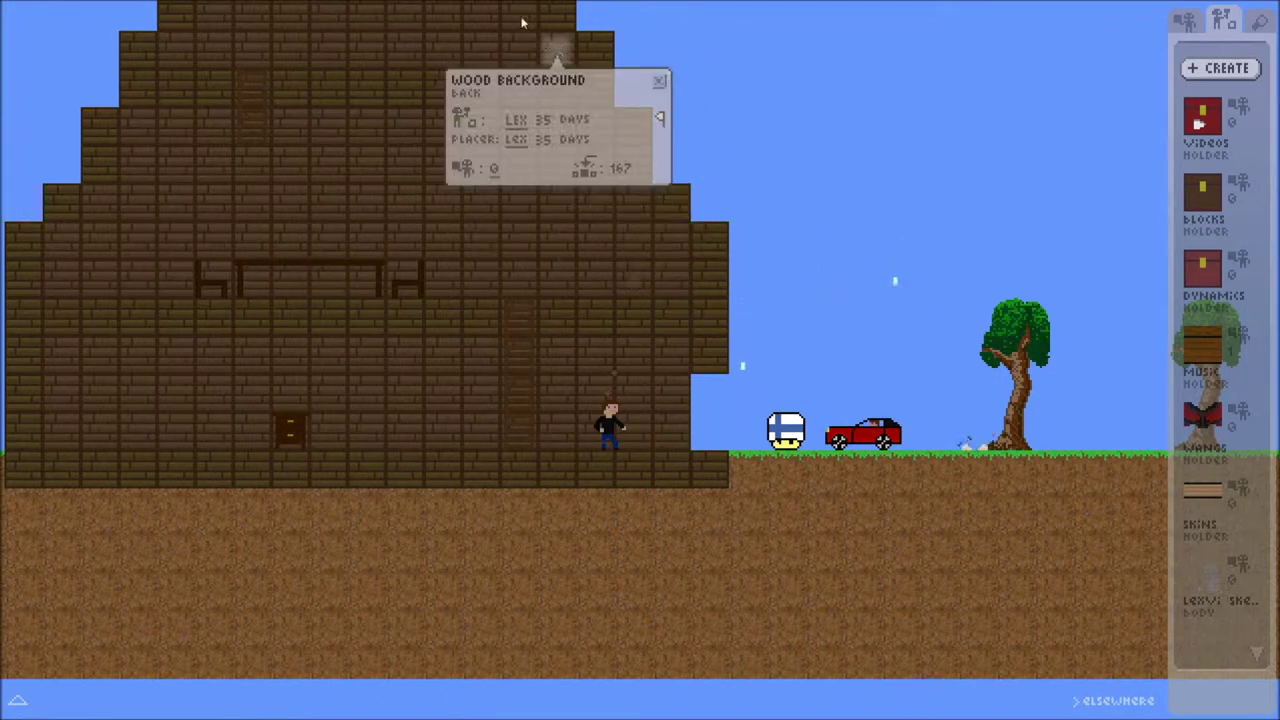
{"action": "left_click", "coordinate": [520, 20]}
{"action": "left_click", "coordinate": [595, 170]}
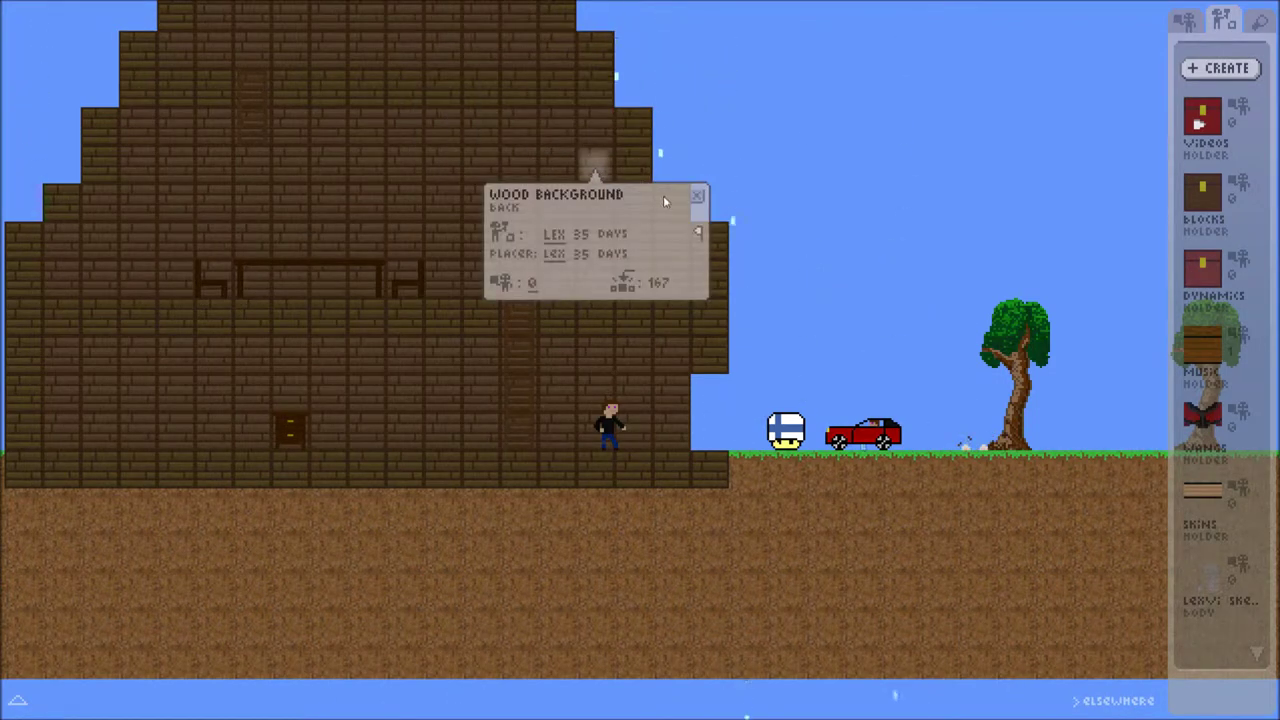
{"action": "left_click", "coordinate": [698, 195]}
{"action": "left_click", "coordinate": [632, 199]}
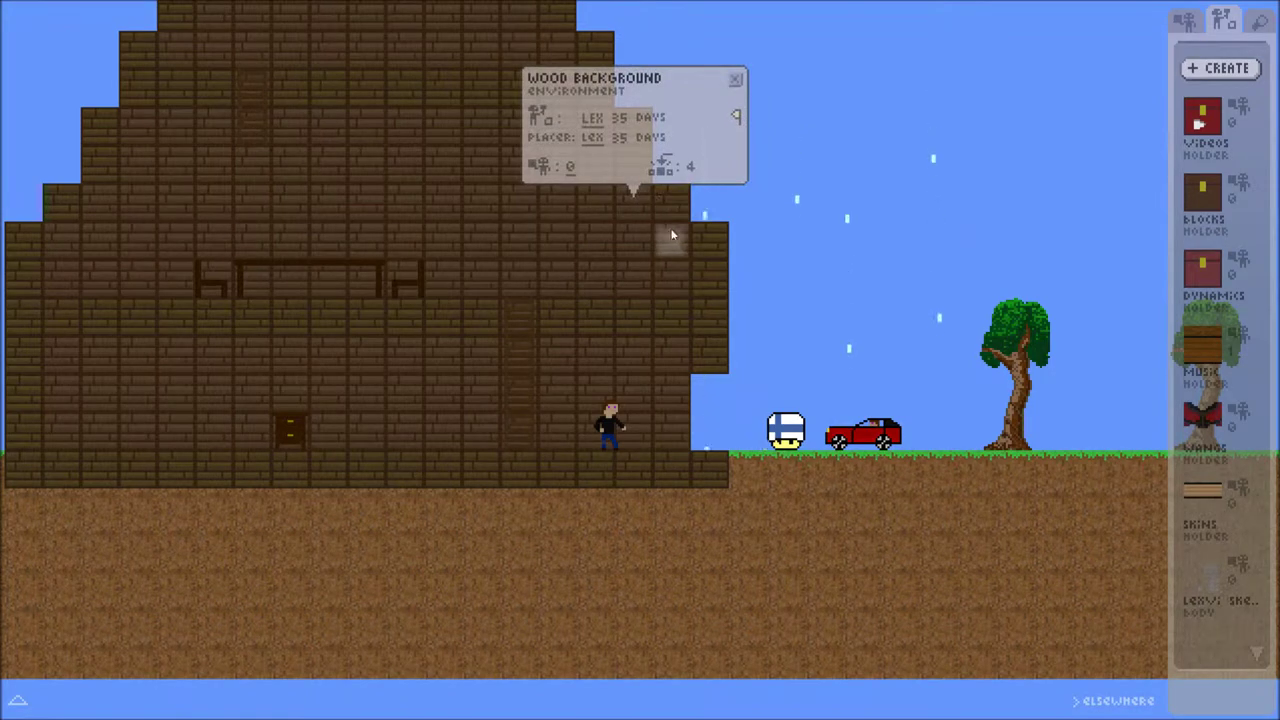
Explore the inside of the wooden house by climbing to the floor with the table and chairs
{"action": "key", "text": "a"}
{"action": "key", "text": "w"}
{"action": "key", "text": "w"}
{"action": "key", "text": "d"}
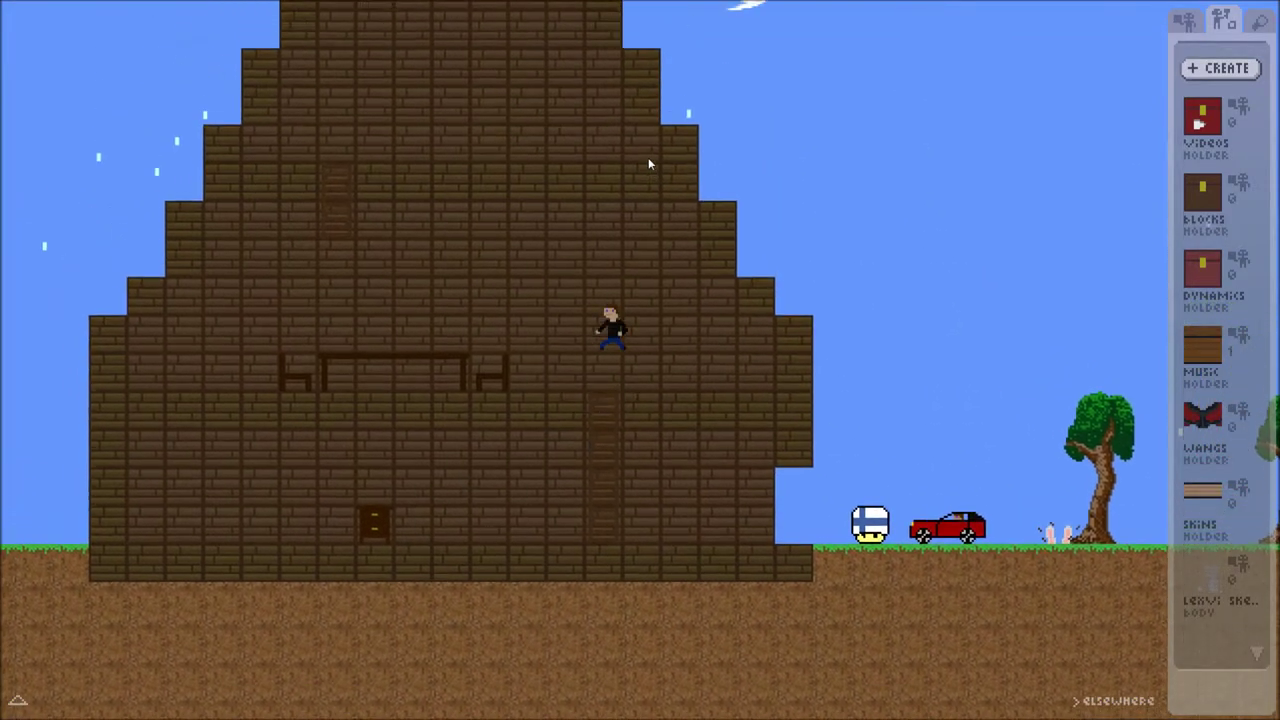
{"action": "key", "text": "a"}
{"action": "key", "text": "w"}
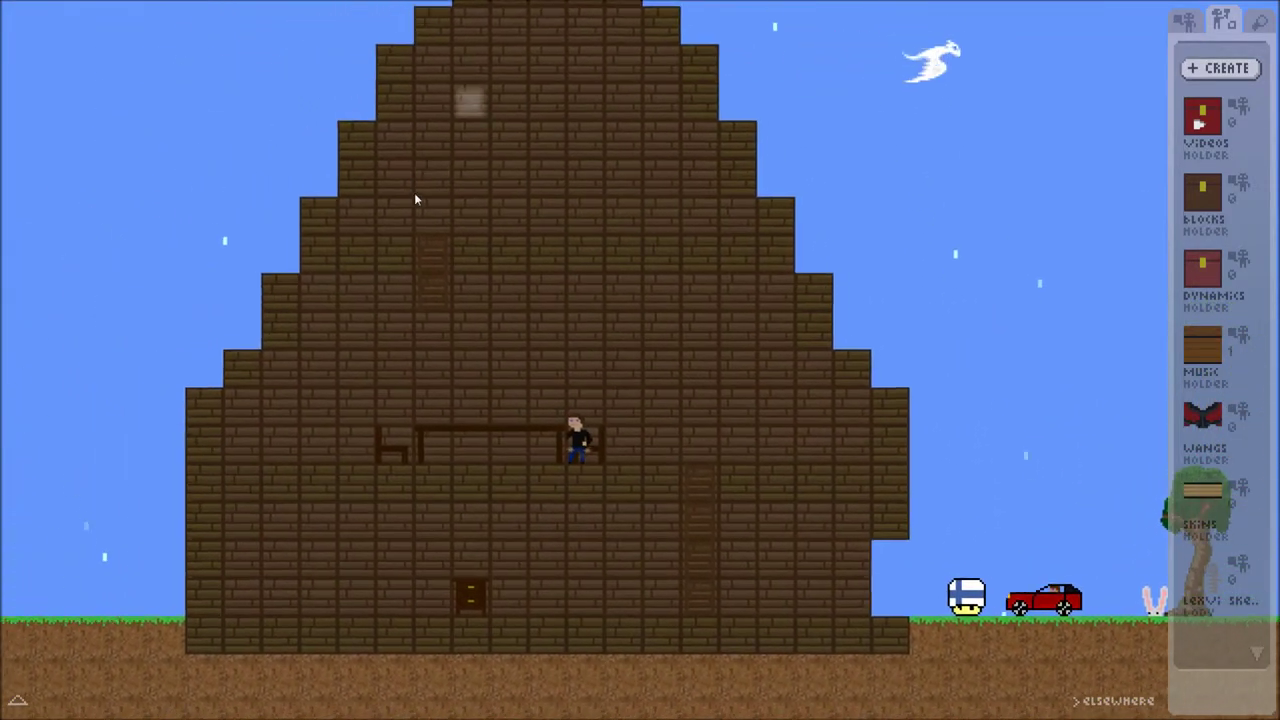
Bring the character down out of the house and run past the trees and hover bench to the tall ladder by the water
{"action": "key", "text": "d"}
{"action": "key", "text": "Right"}
{"action": "key", "text": "Down"}
{"action": "key", "text": "Right"}
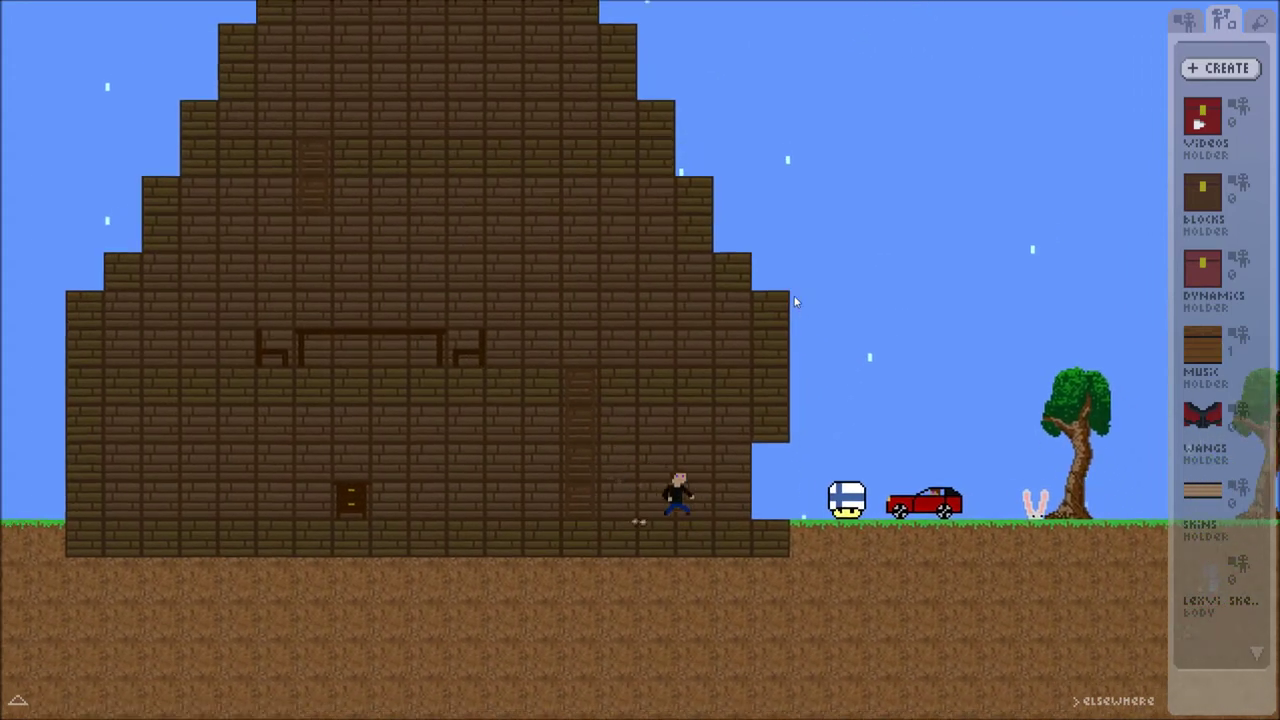
{"action": "key", "text": "Right"}
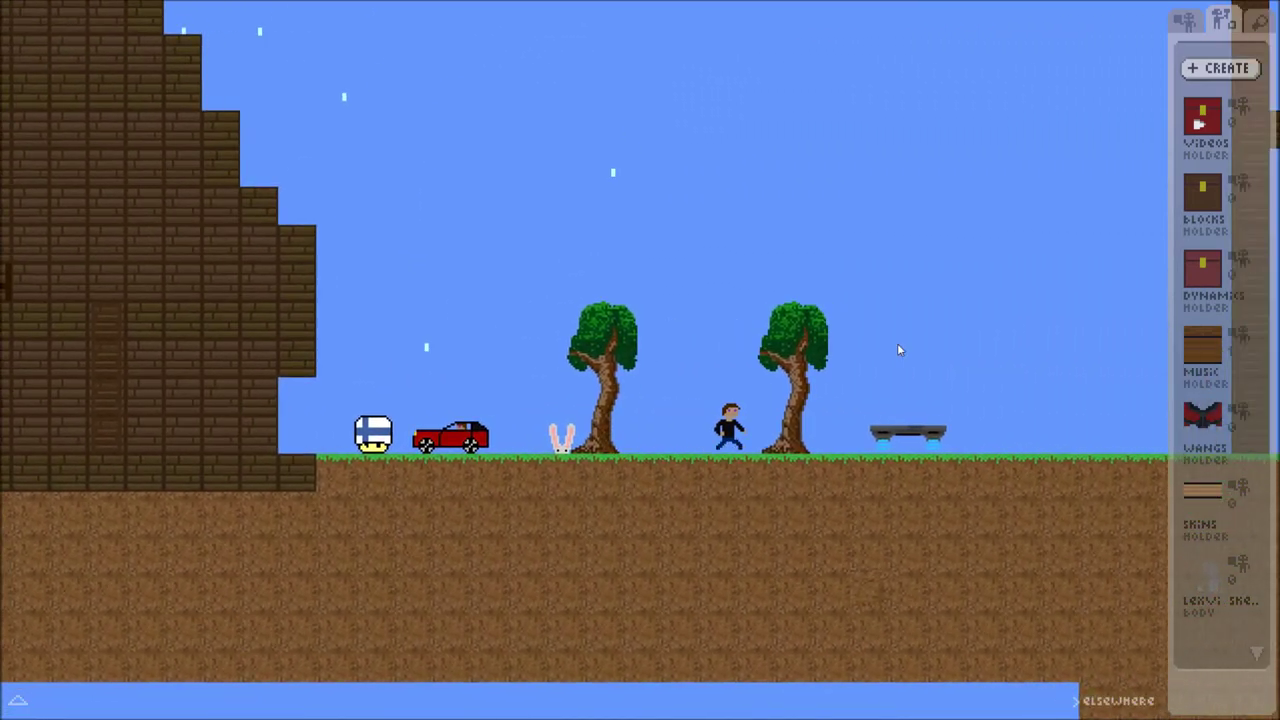
{"action": "key", "text": "Right"}
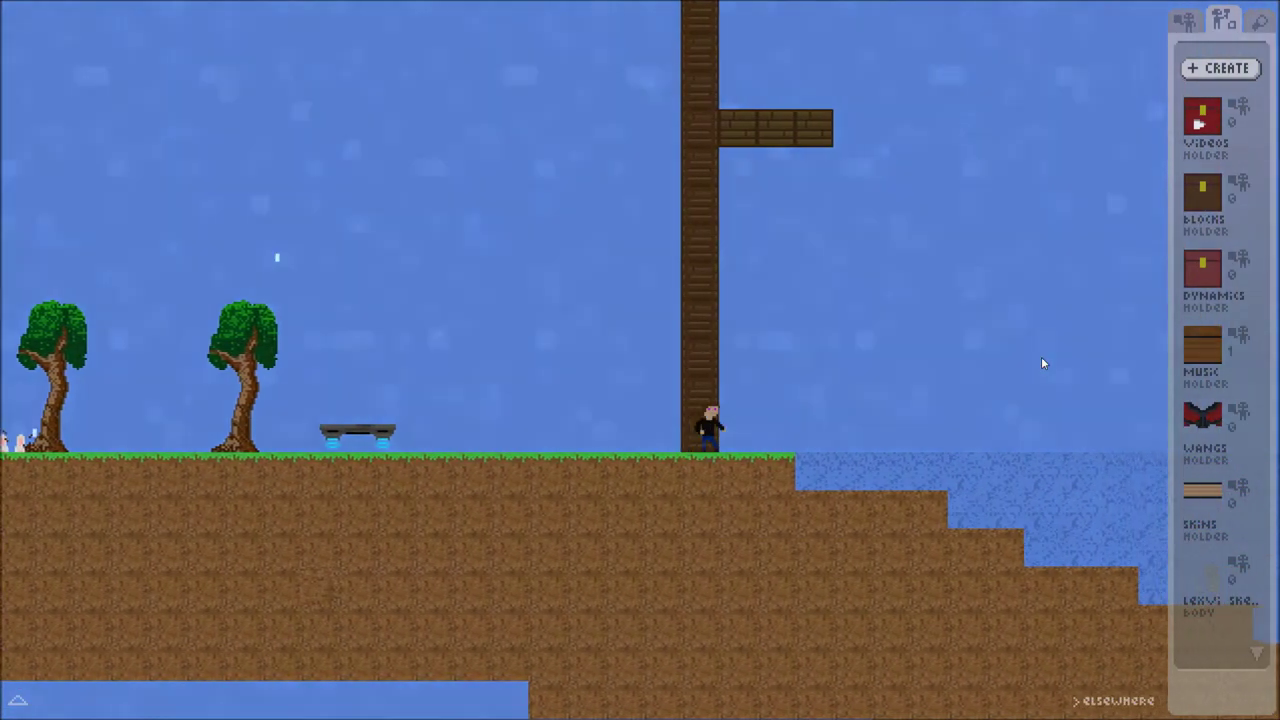
{"action": "key", "text": "Right"}
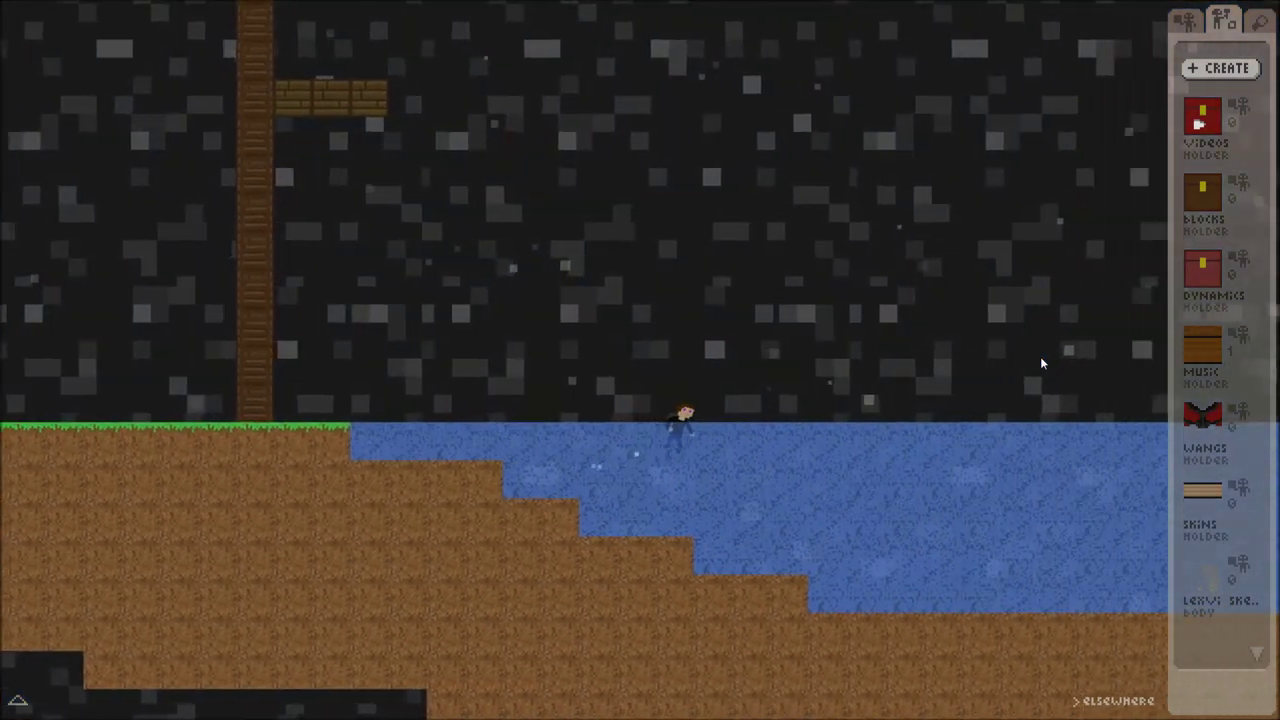
Swim the character across the water and climb onto the grassy ledge on the far shore
{"action": "key", "text": "Right"}
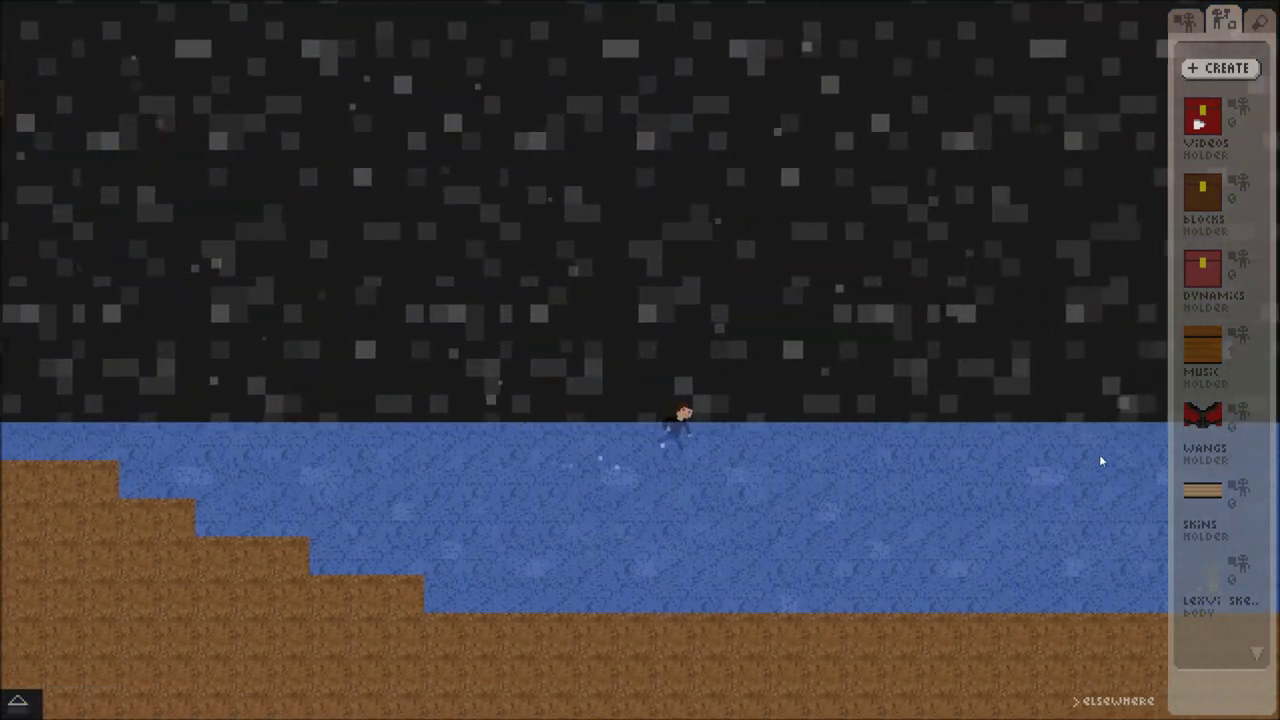
{"action": "key", "text": "Right"}
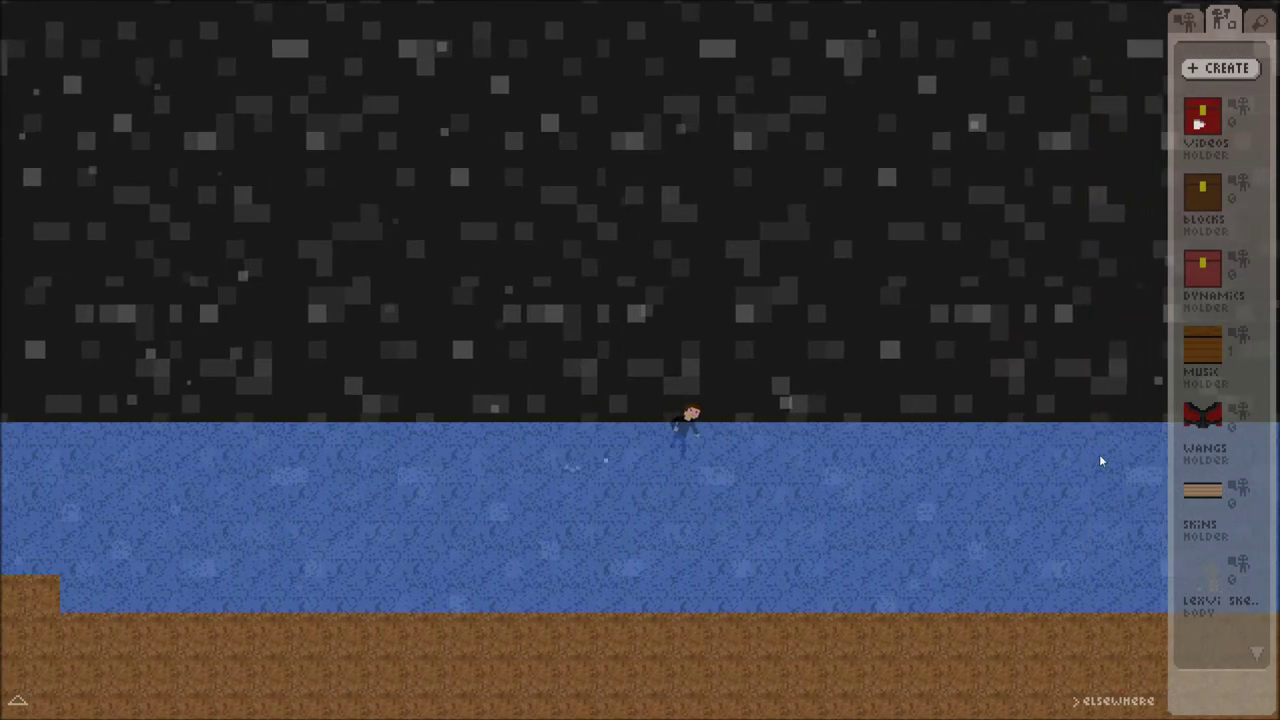
{"action": "key", "text": "Right"}
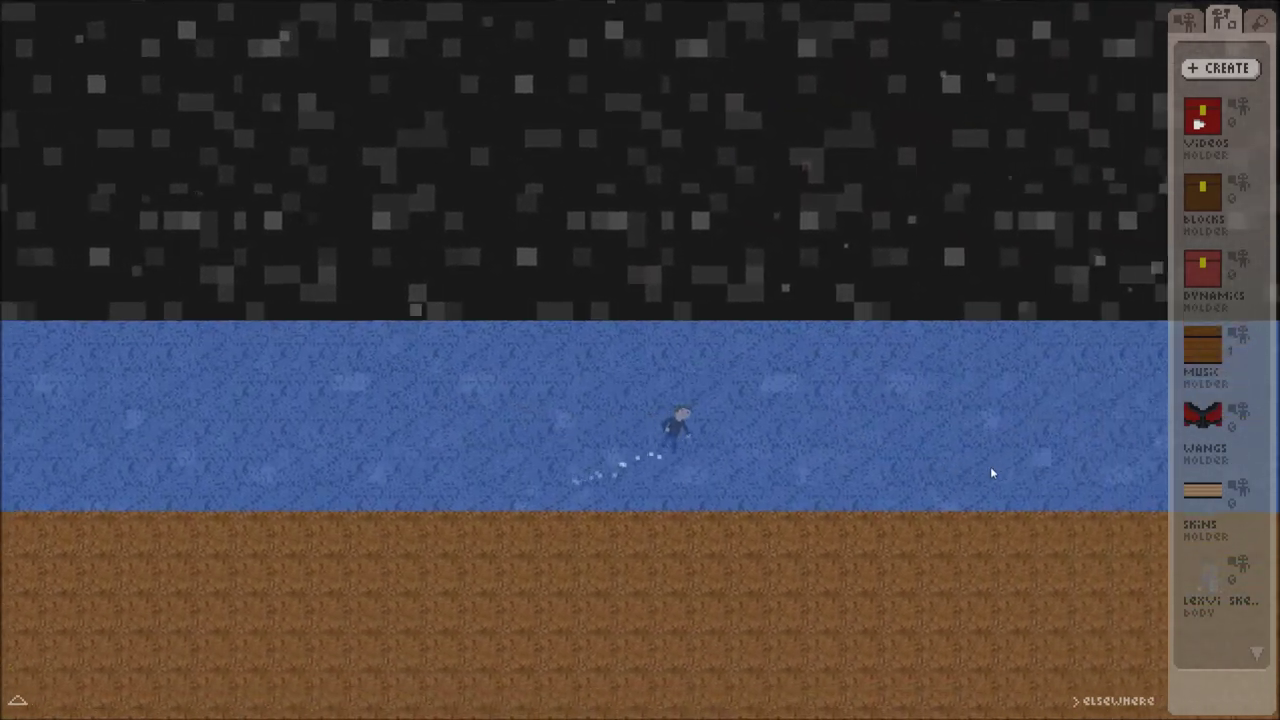
{"action": "key", "text": "Right"}
{"action": "key", "text": "Up"}
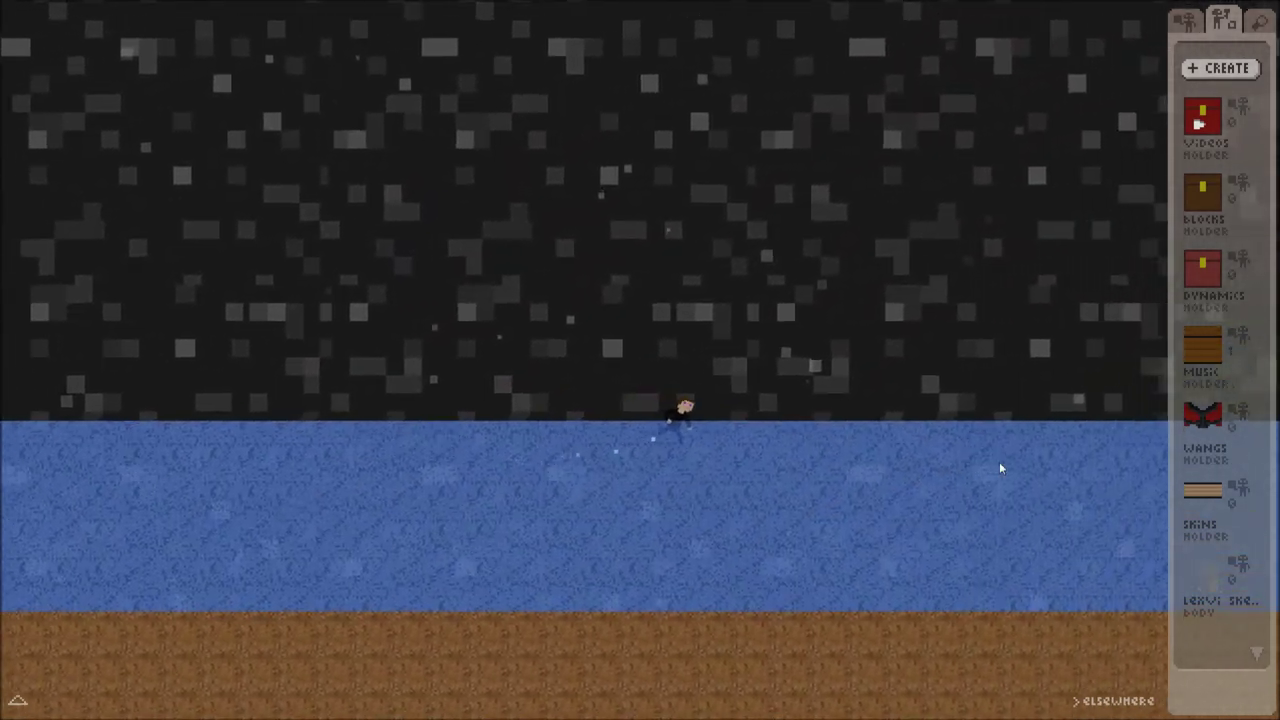
{"action": "key", "text": "Right"}
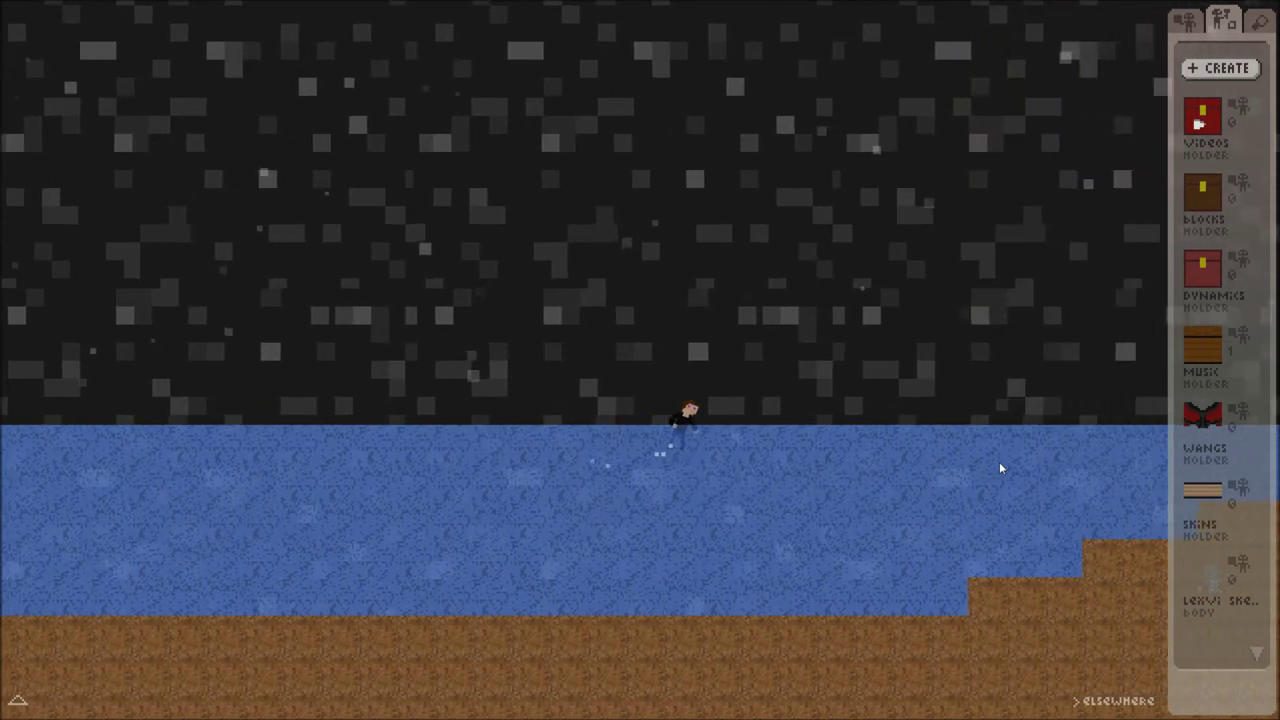
{"action": "key", "text": "Right"}
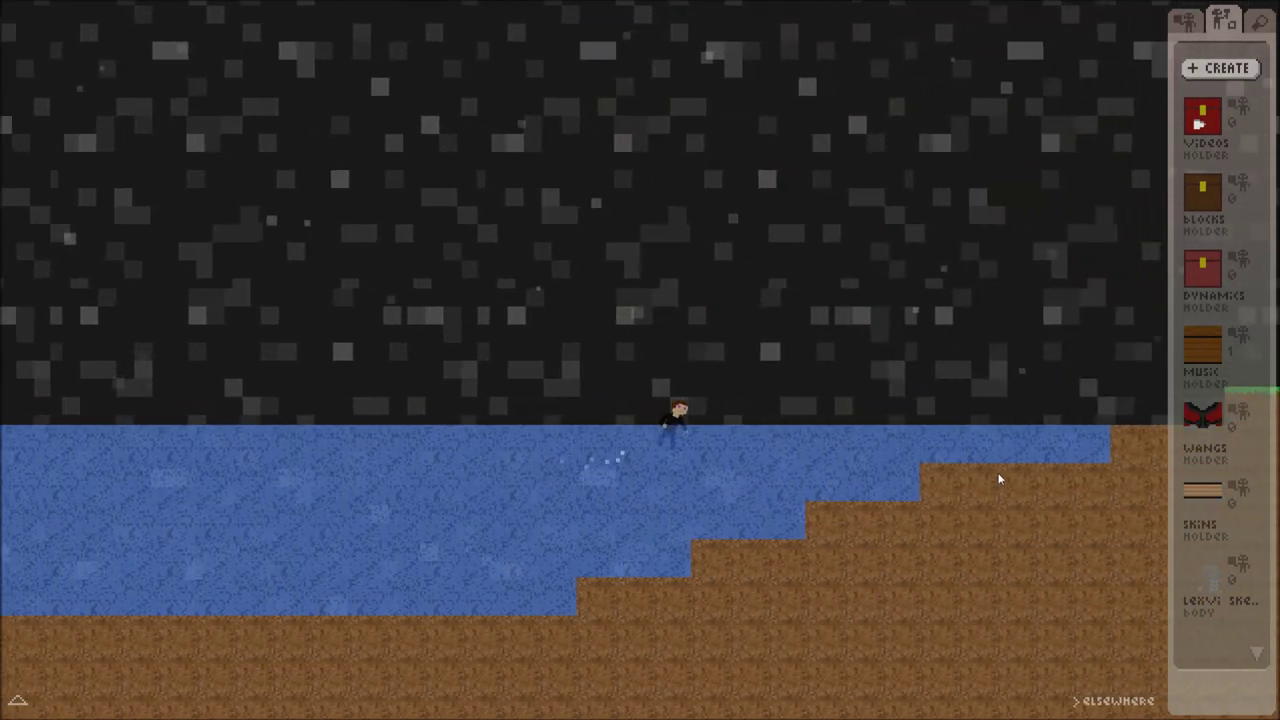
{"action": "key", "text": "Right"}
{"action": "key", "text": "Up"}
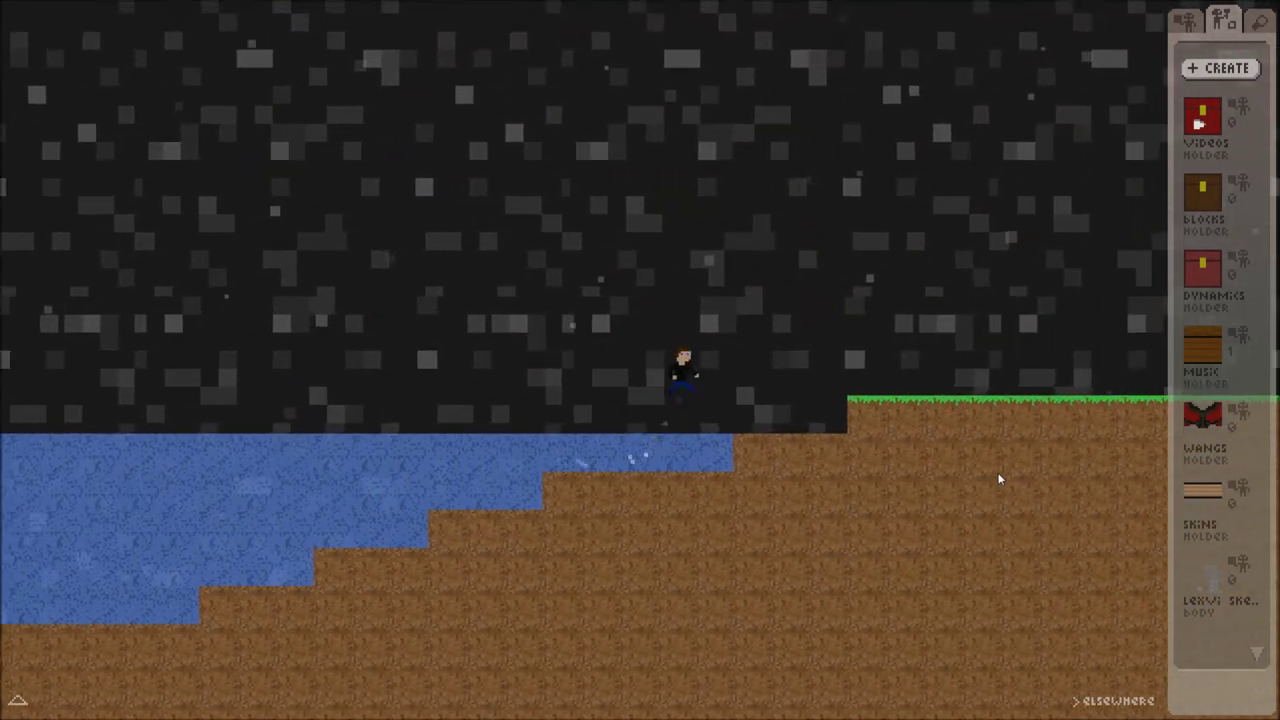
{"action": "key", "text": "Right"}
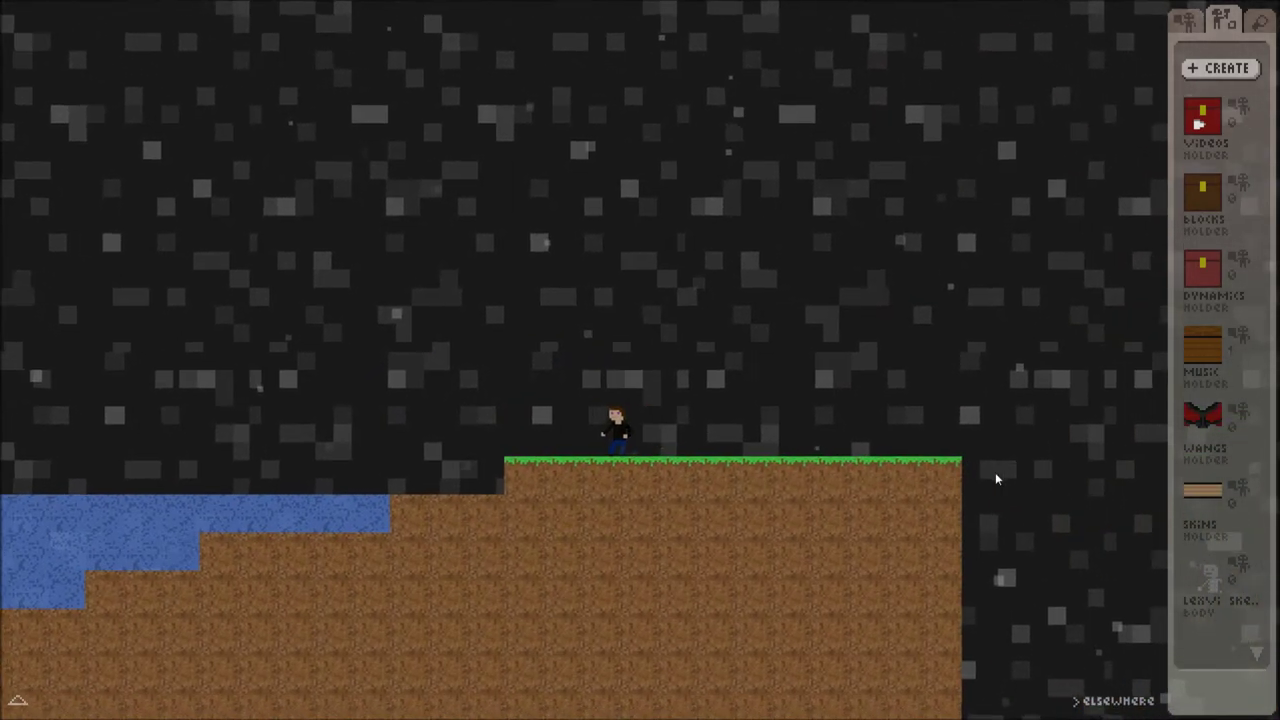
Start a new creation, draw the curved upper outline of a cloud in black, and set its type to Environment
{"action": "left_click", "coordinate": [1194, 70]}
{"action": "key", "text": "Left"}
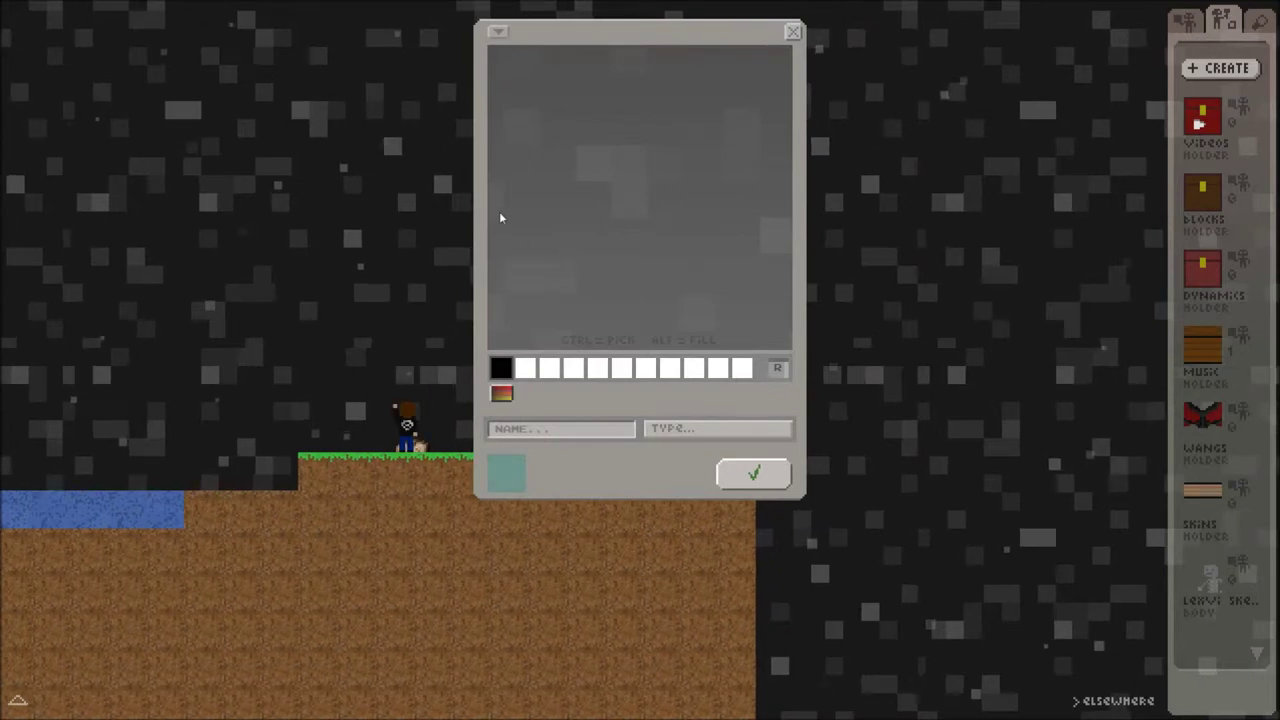
{"action": "left_click_drag", "start_coordinate": [622, 112], "coordinate": [670, 124]}
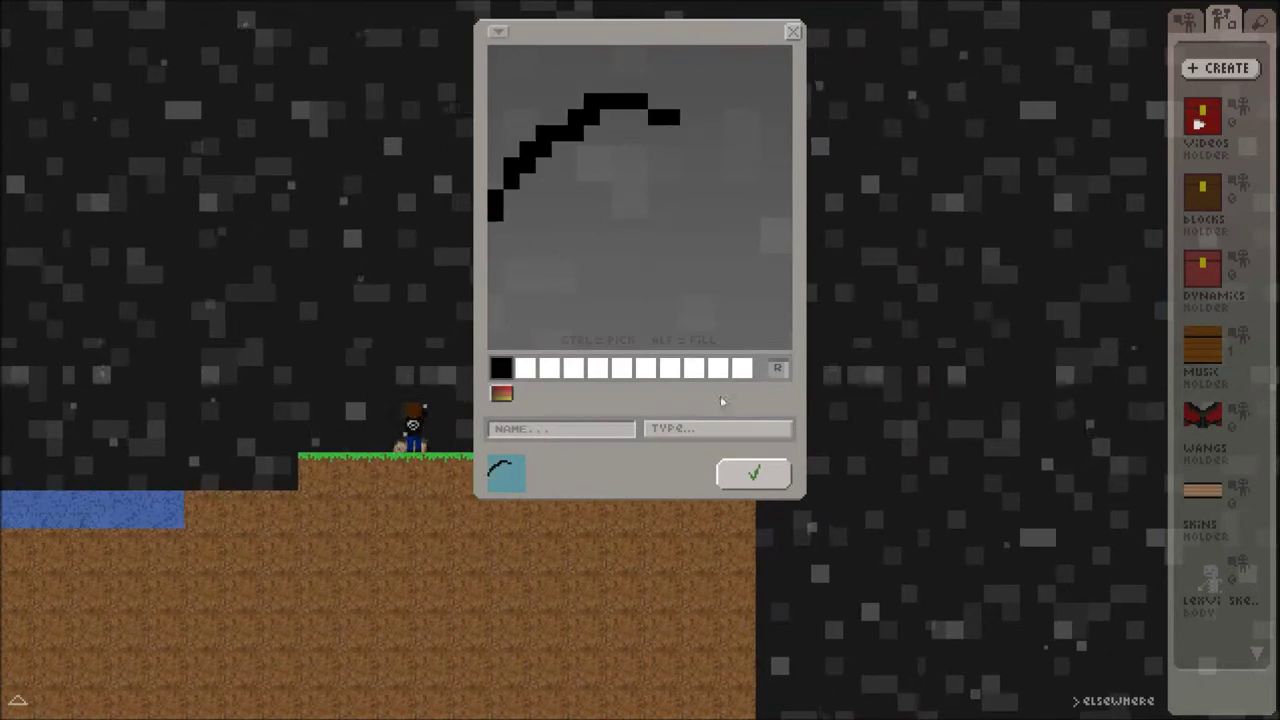
{"action": "left_click", "coordinate": [730, 426]}
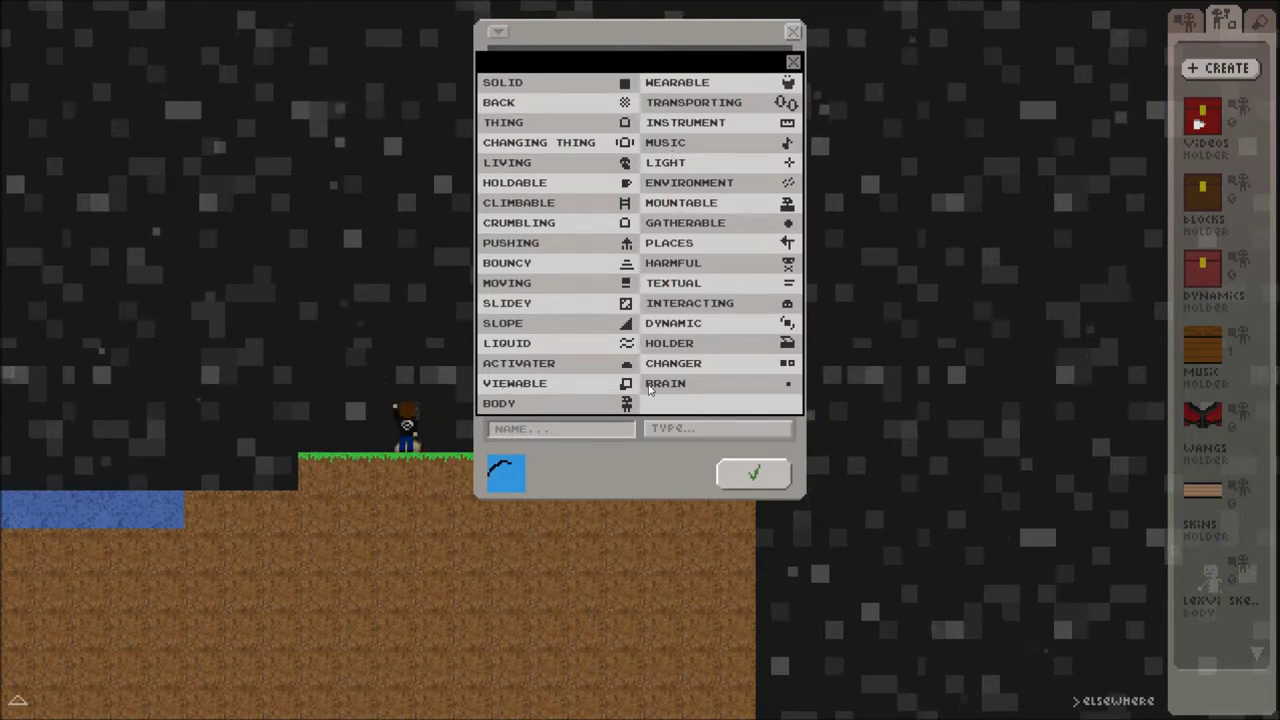
{"action": "left_click", "coordinate": [674, 184]}
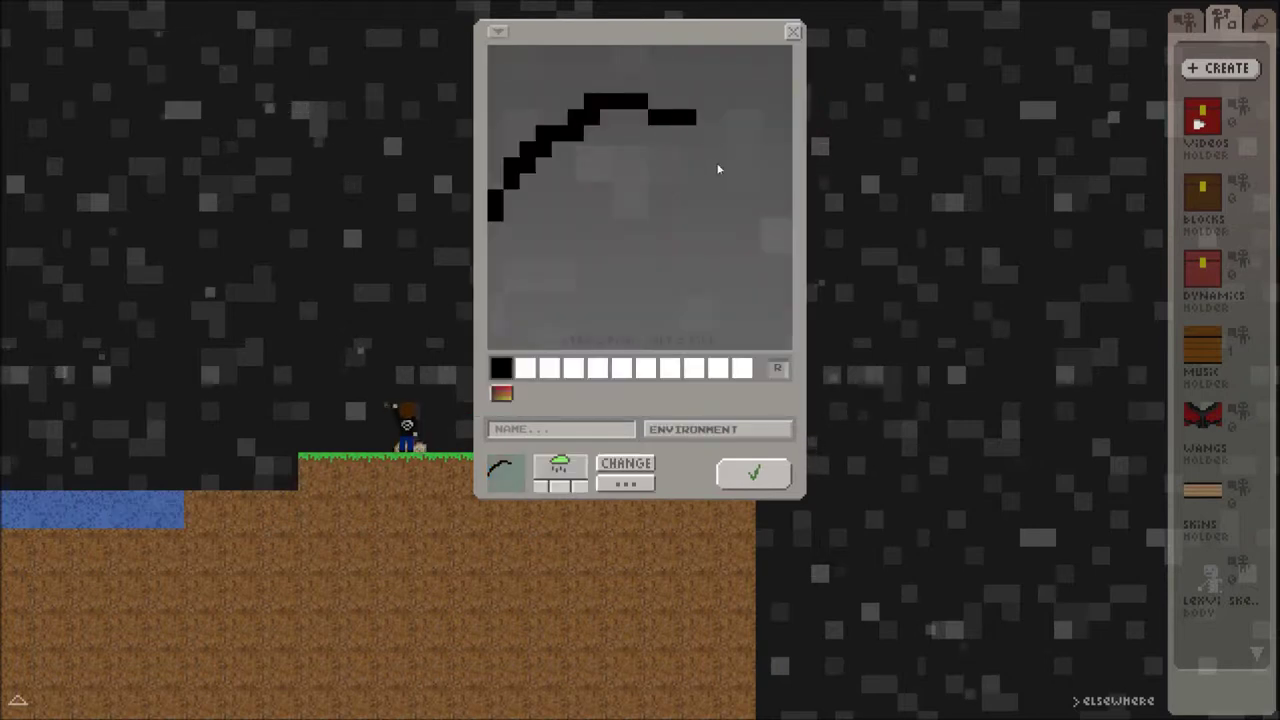
Complete the cloud's outline, fill its interior, and recolor the whole shape from black to light grey
{"action": "mouse_move", "coordinate": [718, 169]}
{"action": "left_mouse_down"}
{"action": "mouse_move", "coordinate": [789, 200]}
{"action": "mouse_move", "coordinate": [730, 322]}
{"action": "mouse_move", "coordinate": [551, 329]}
{"action": "mouse_move", "coordinate": [485, 240]}
{"action": "mouse_move", "coordinate": [493, 268]}
{"action": "left_mouse_up"}
{"action": "left_click", "coordinate": [580, 227], "text": "alt"}
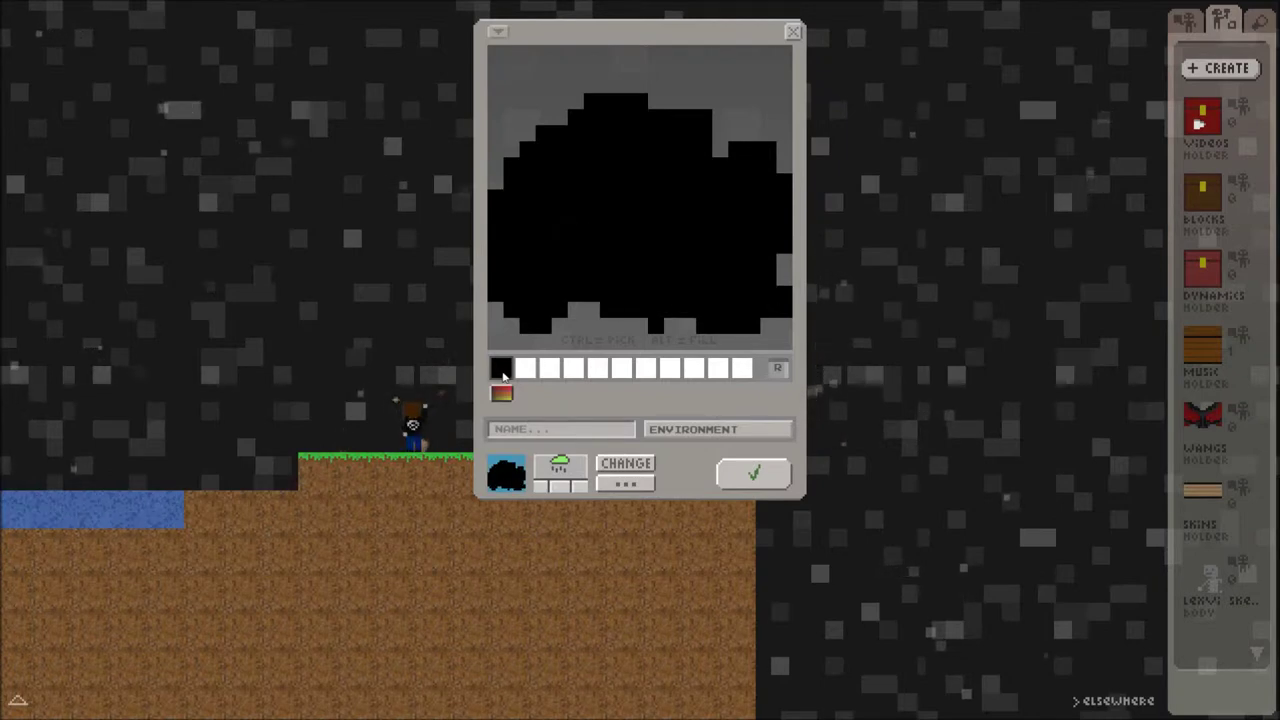
{"action": "left_click", "coordinate": [503, 373]}
{"action": "left_click", "coordinate": [636, 364]}
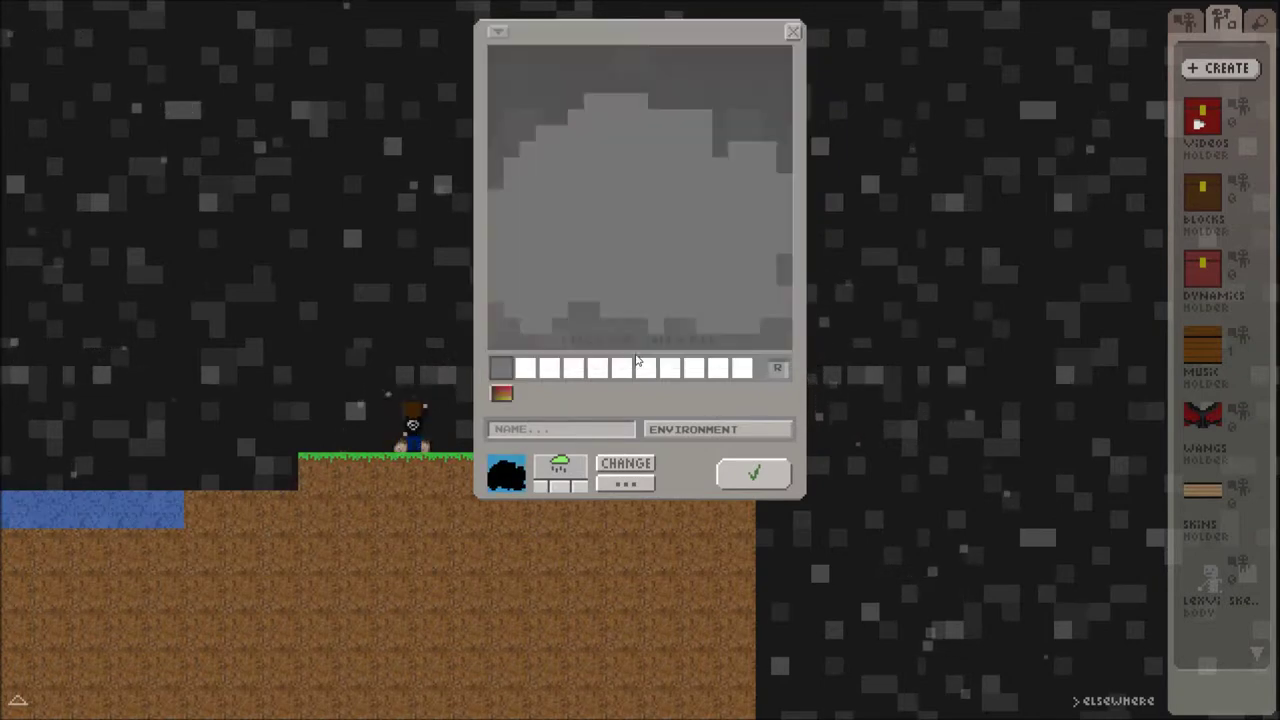
Set the second palette color to a darker grey, draw a wavy shading line across the cloud and fill the area below it
{"action": "left_click", "coordinate": [530, 371]}
{"action": "left_click", "coordinate": [530, 371]}
{"action": "left_click", "coordinate": [611, 364]}
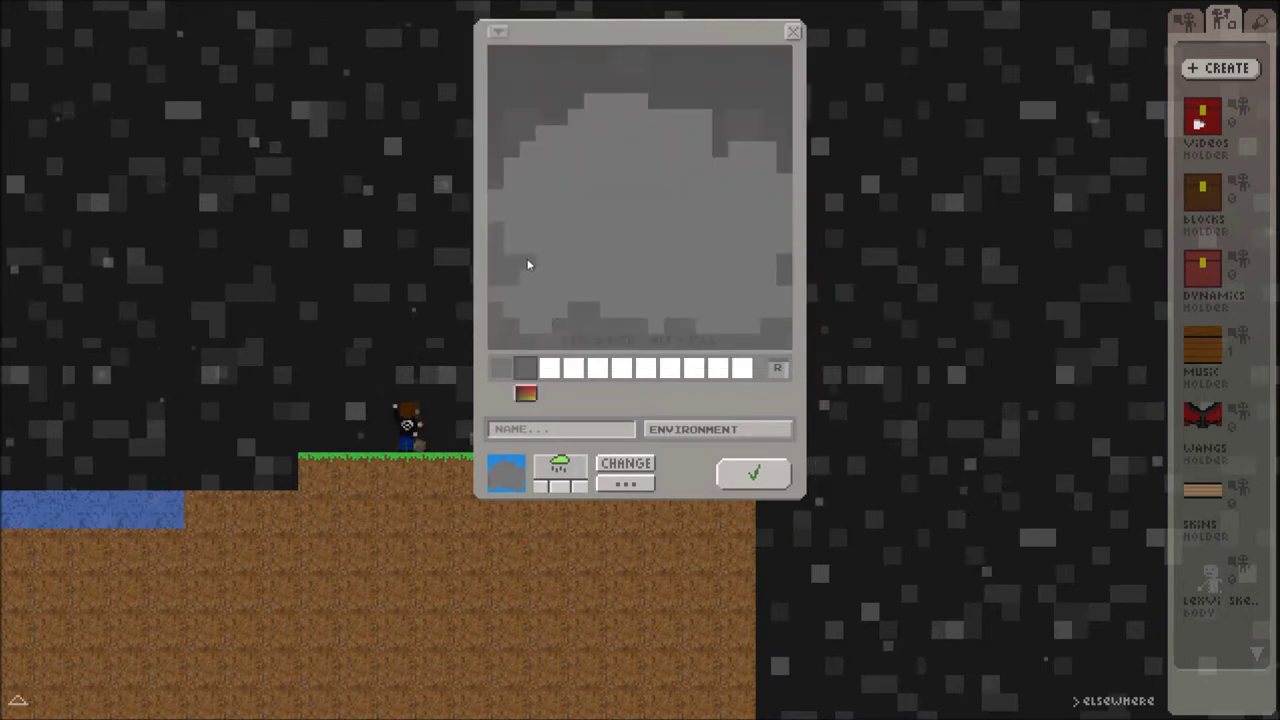
{"action": "left_click_drag", "start_coordinate": [633, 259], "coordinate": [698, 261]}
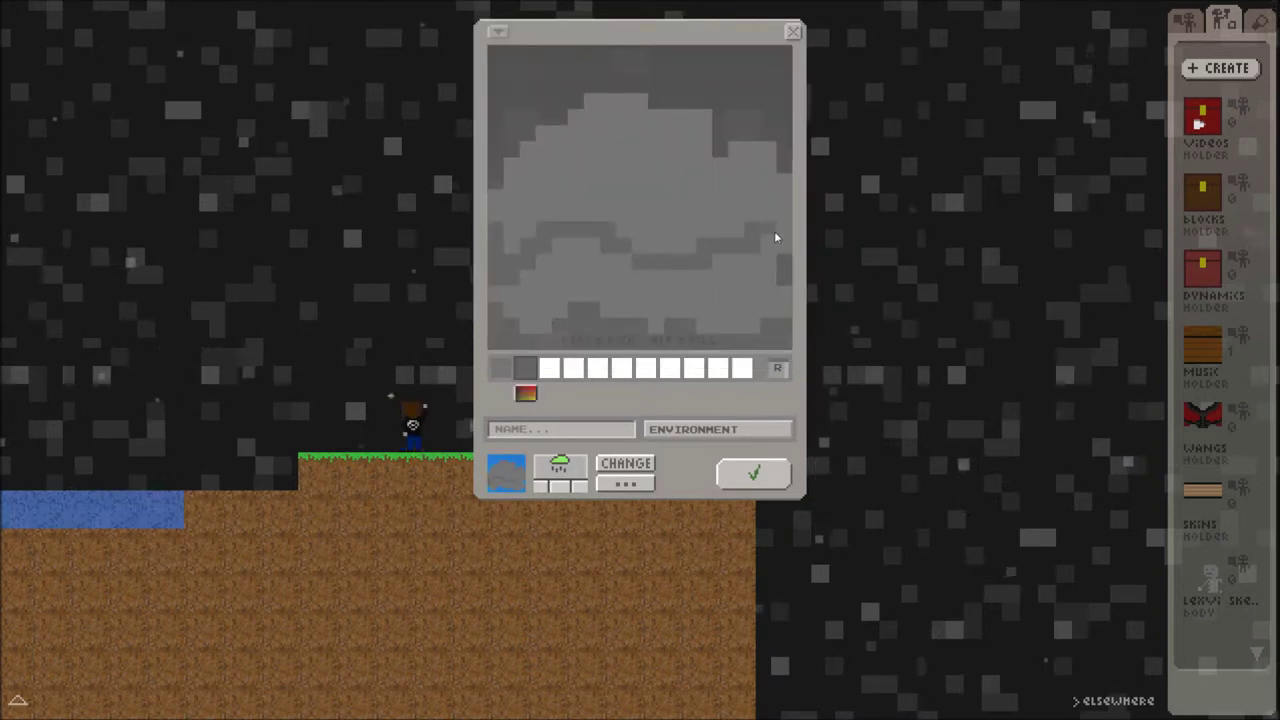
{"action": "left_click", "coordinate": [733, 278], "text": "alt"}
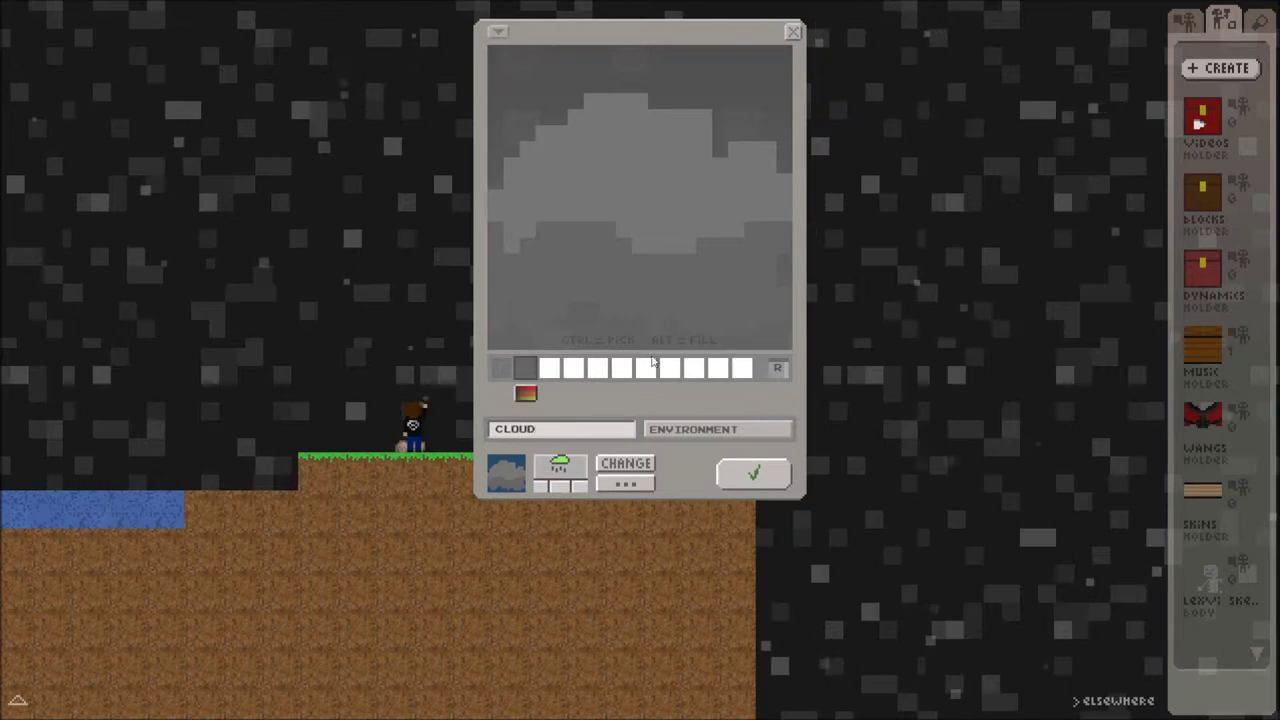
Set the cloud's environment effect to Heat
{"action": "left_click", "coordinate": [625, 470]}
{"action": "left_click", "coordinate": [630, 466]}
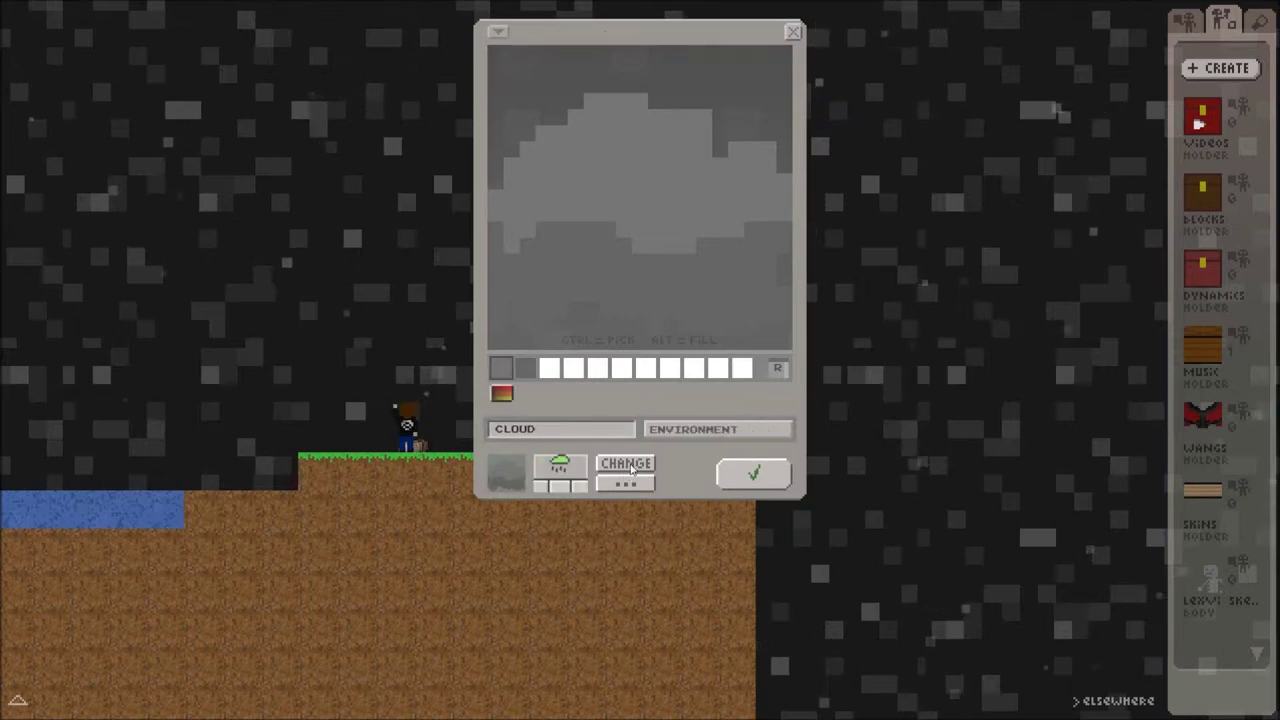
{"action": "left_click", "coordinate": [627, 484]}
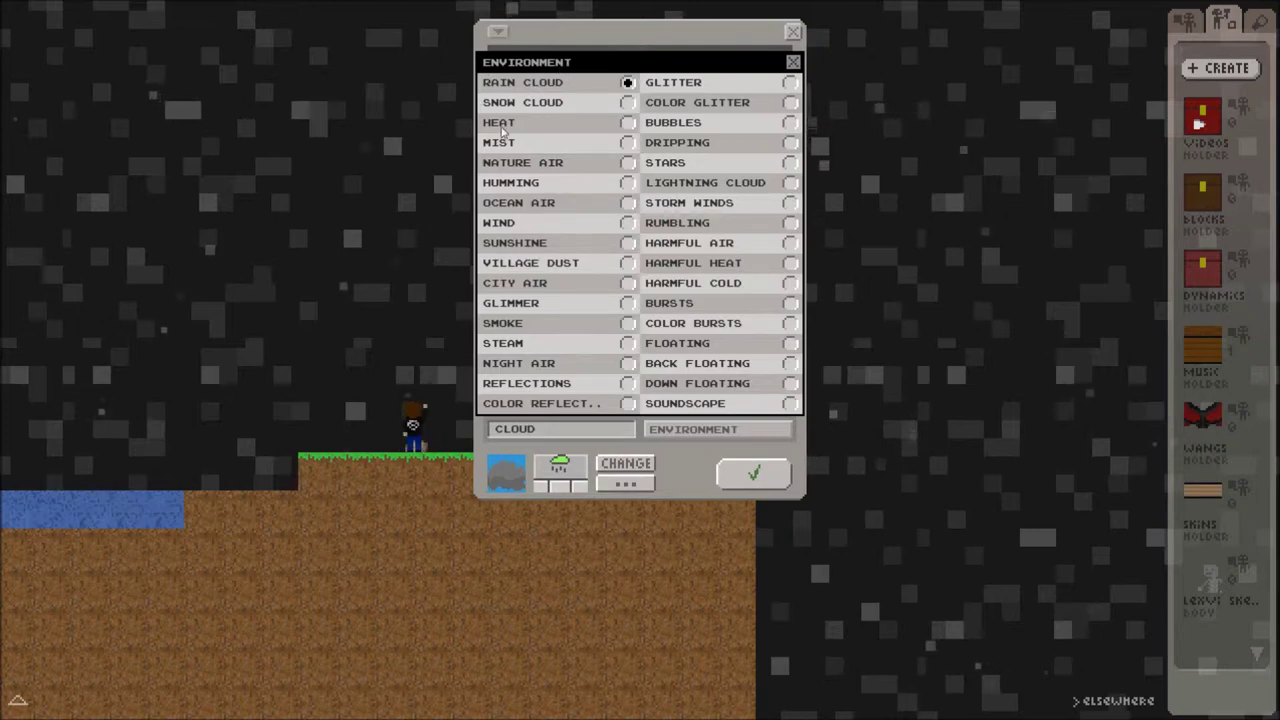
{"action": "left_click", "coordinate": [753, 472]}
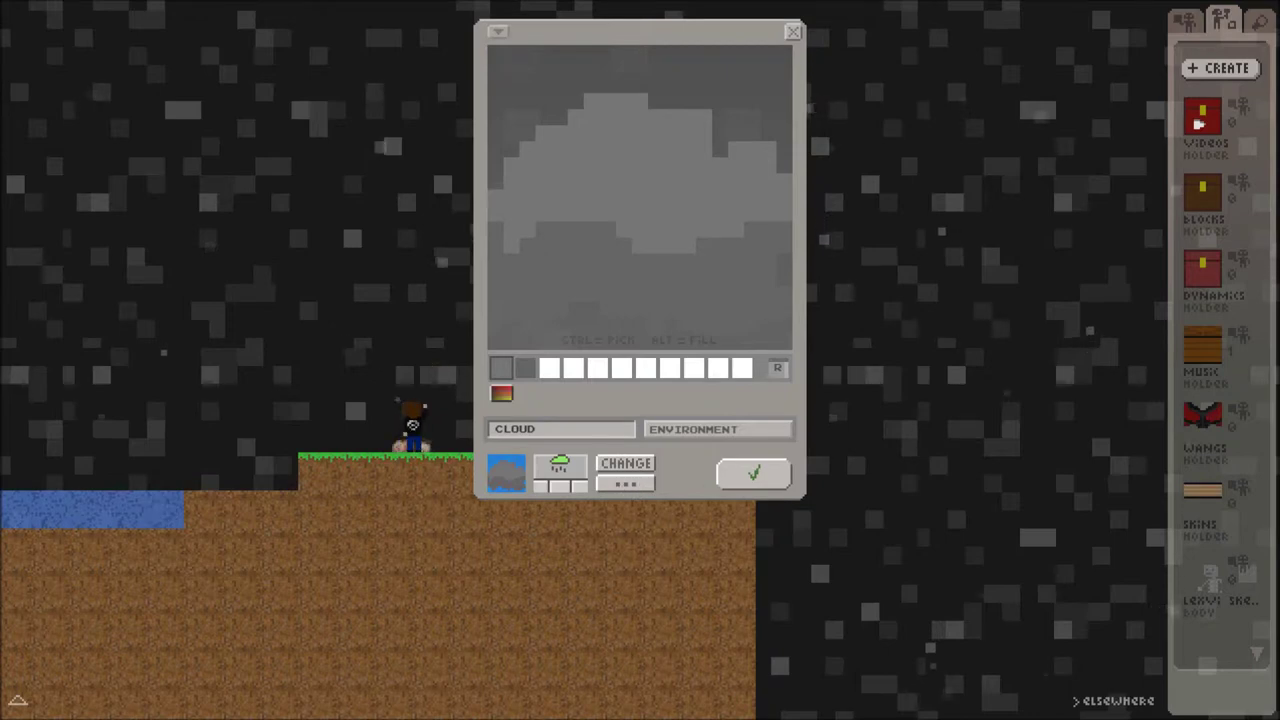
Rename the cloud as CLOUD HEAT and save the creation
{"action": "double_click", "coordinate": [515, 429]}
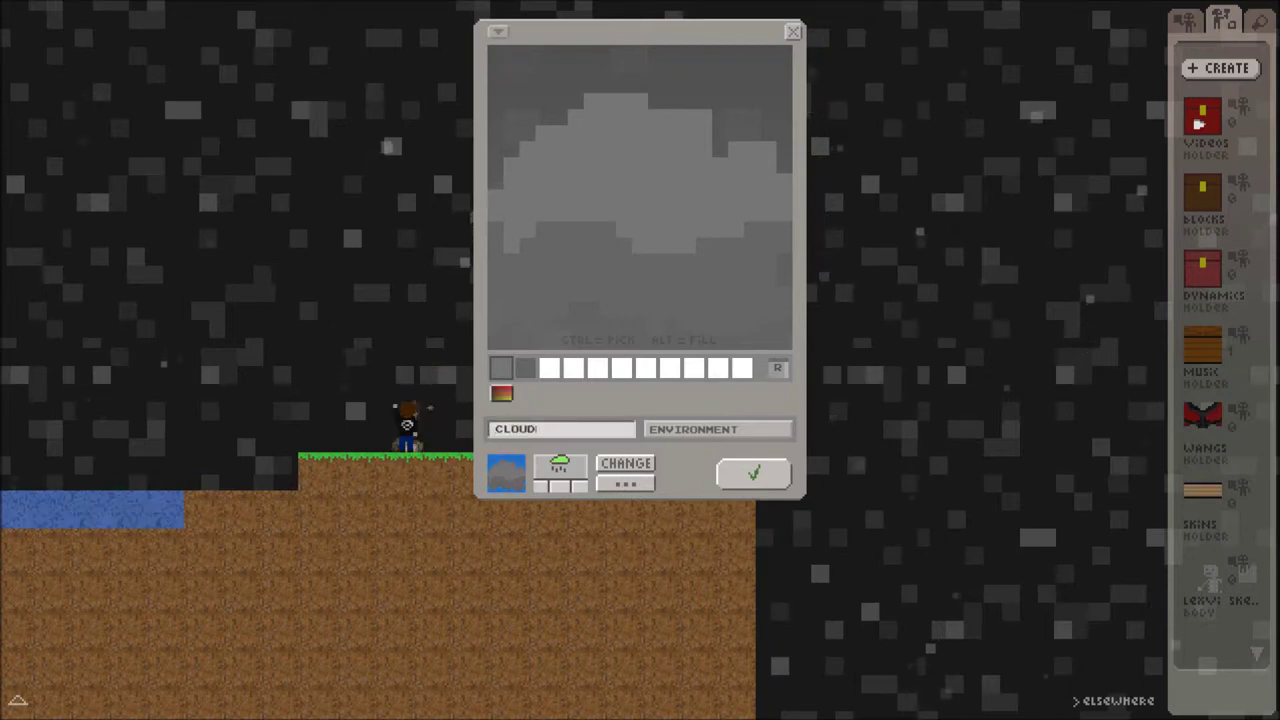
{"action": "key", "text": "Return"}
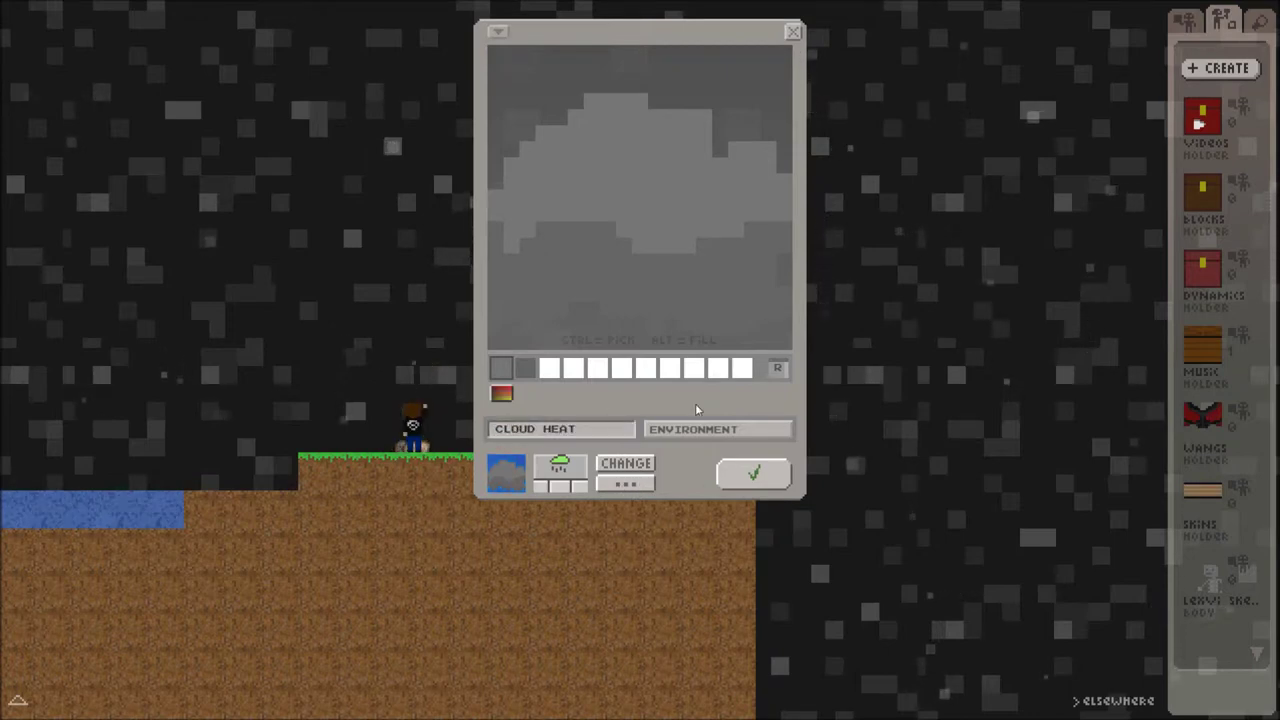
{"action": "left_click", "coordinate": [755, 476]}
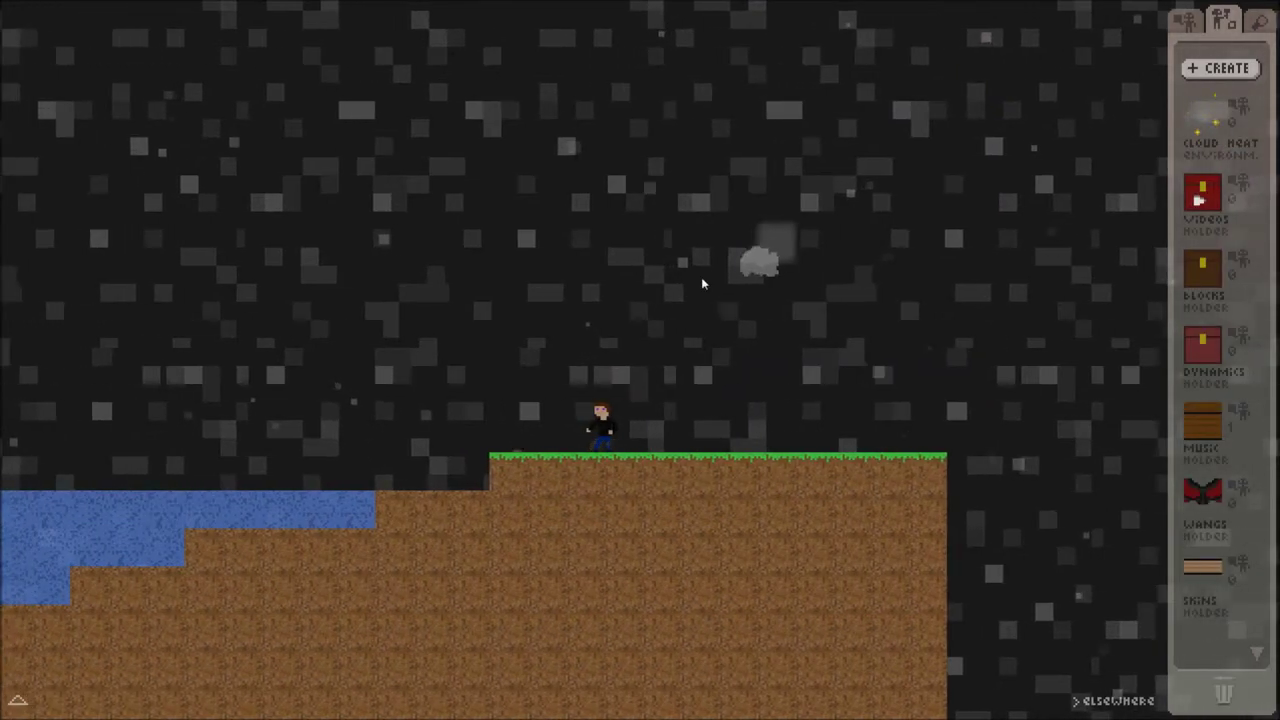
Place the heat cloud in the air above the grassy ledge to test its effect, and remove it
{"action": "key", "text": "d"}
{"action": "left_click", "coordinate": [688, 285]}
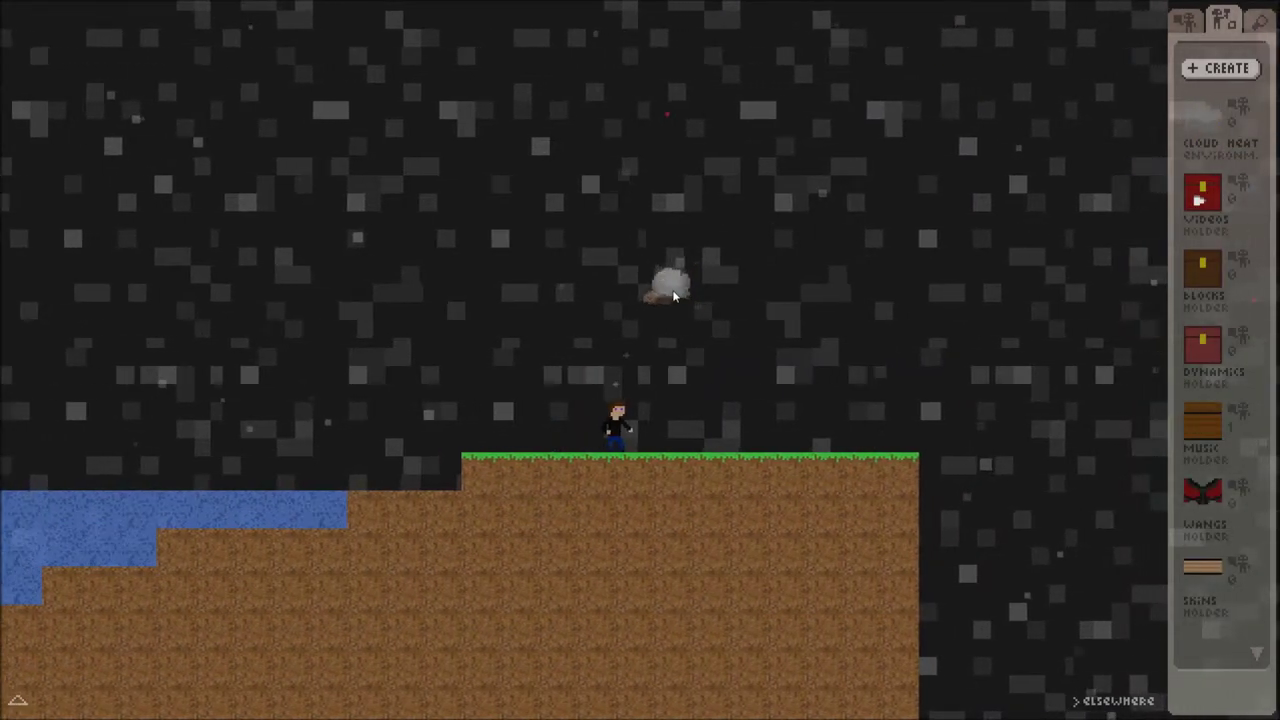
{"action": "key", "text": "d"}
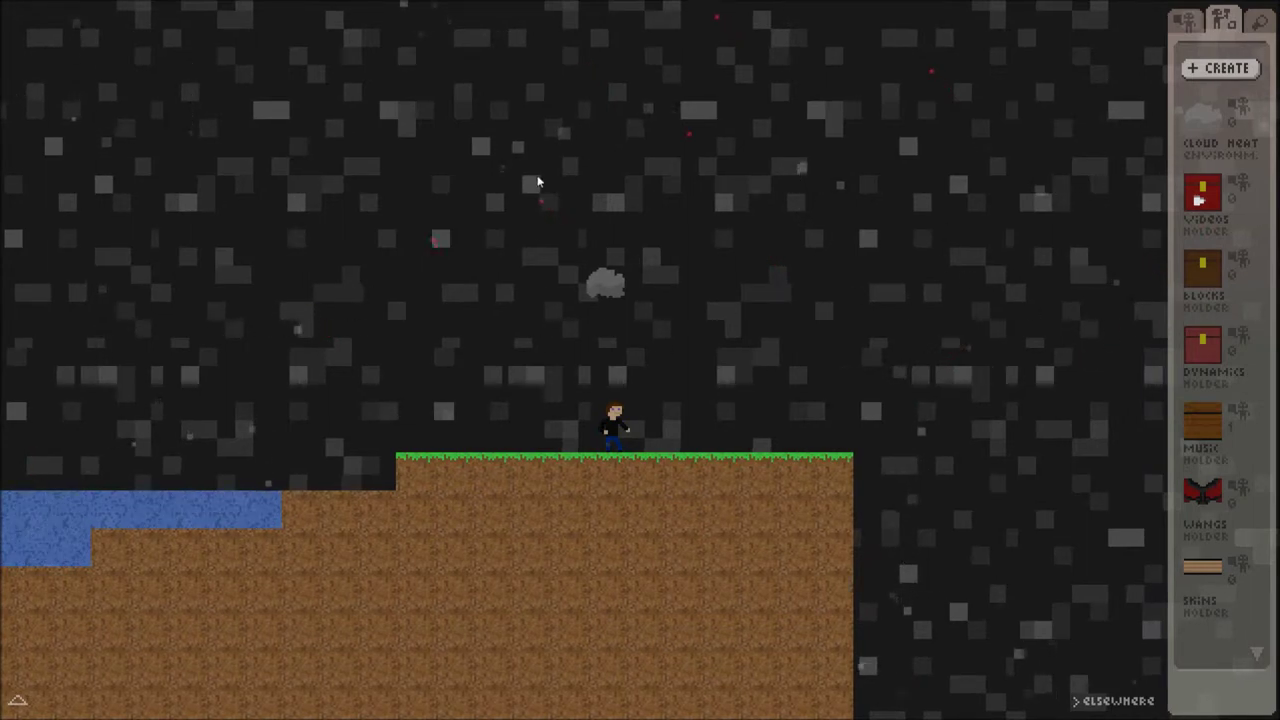
{"action": "left_click", "coordinate": [606, 291]}
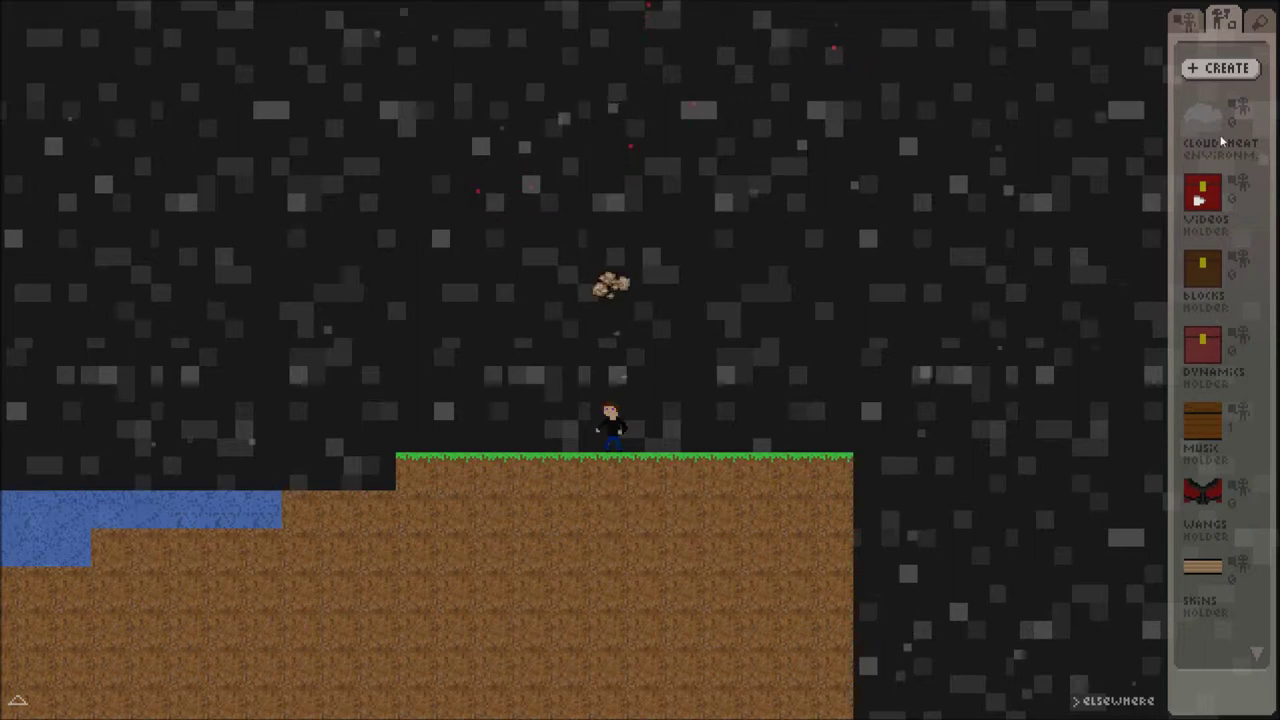
Reopen CLOUD HEAT for editing and change its environment effect to Mist
{"action": "left_click", "coordinate": [1218, 136]}
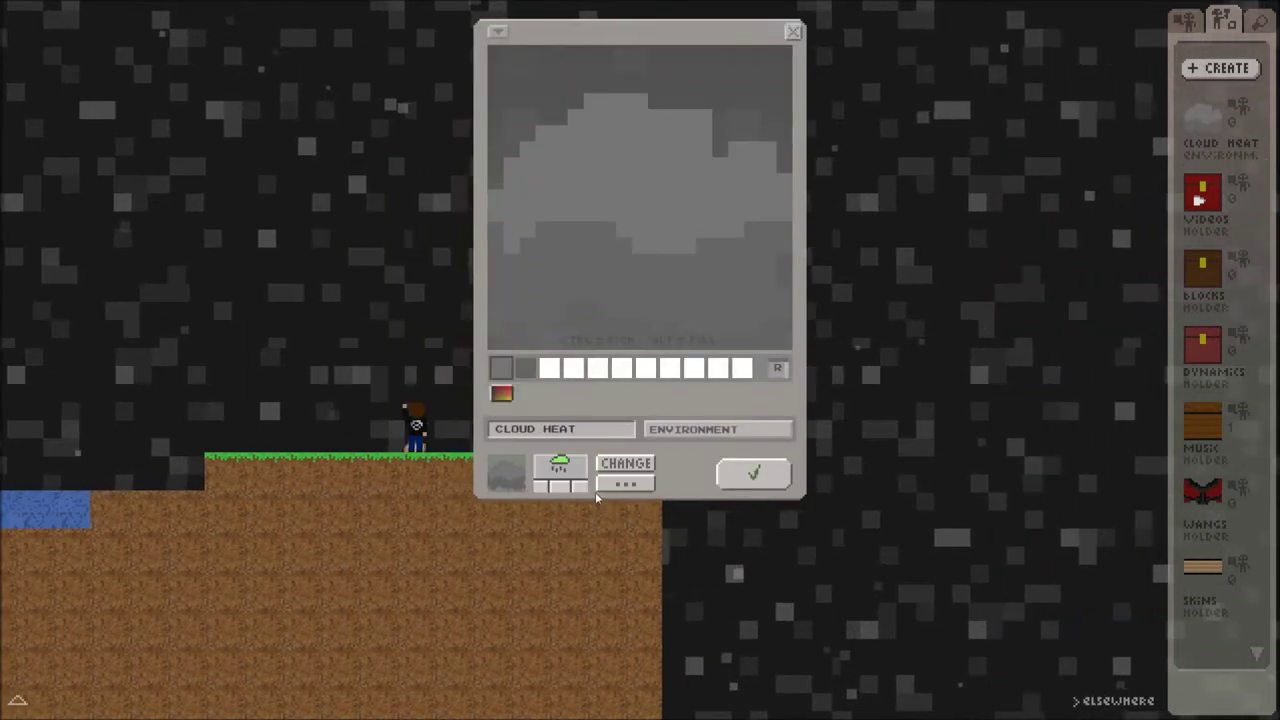
{"action": "left_click", "coordinate": [625, 483]}
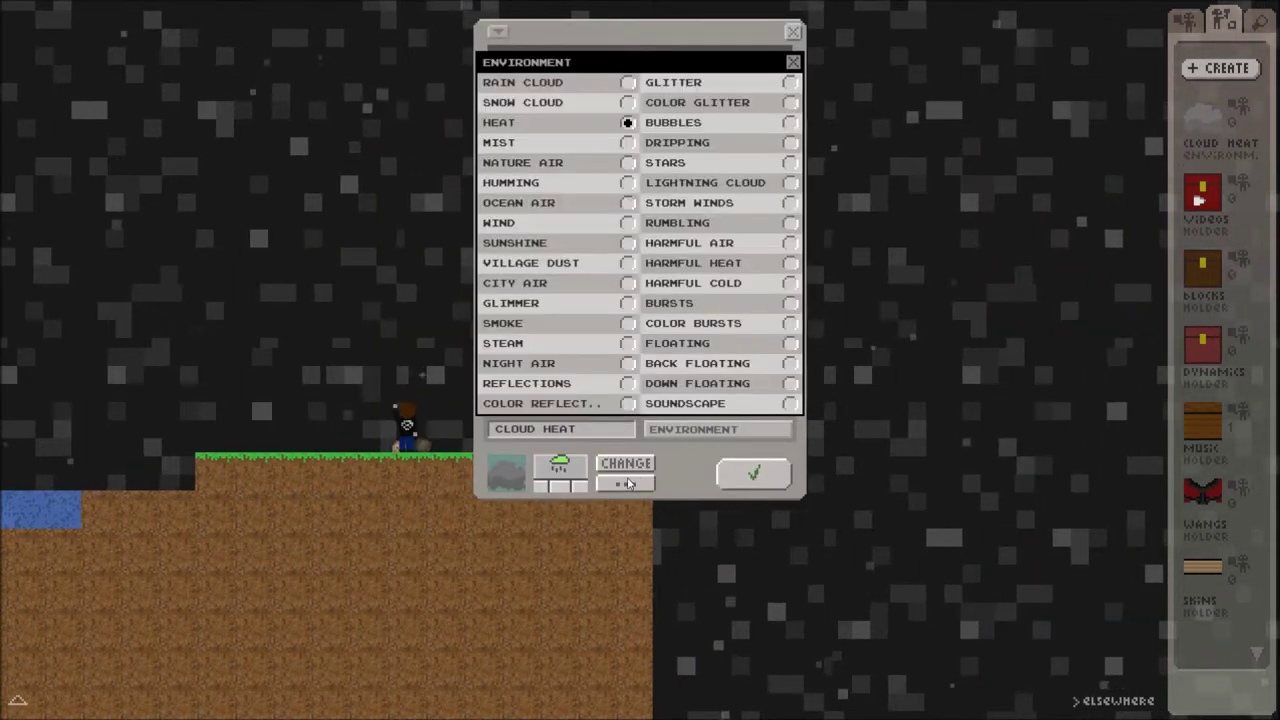
{"action": "left_click", "coordinate": [543, 150]}
{"action": "left_click", "coordinate": [743, 468]}
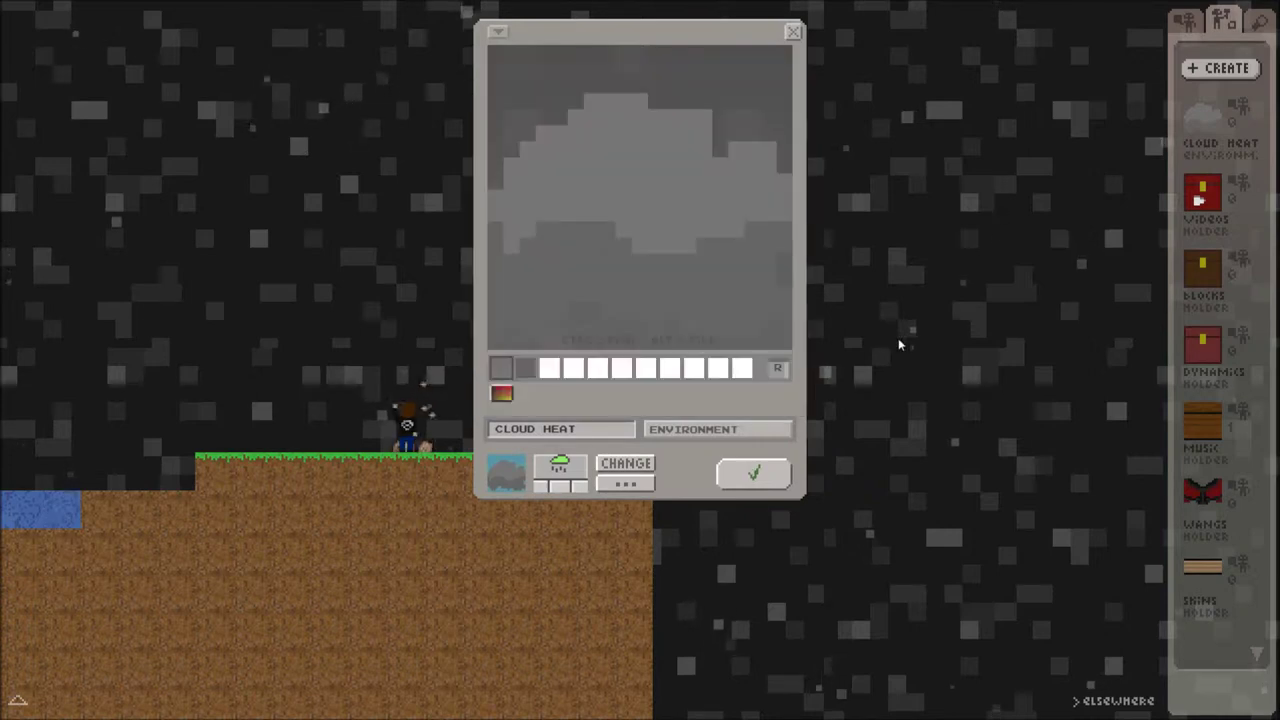
Change the cloud's name to CLOUD MIST and save it as a new creation
{"action": "left_click", "coordinate": [608, 429]}
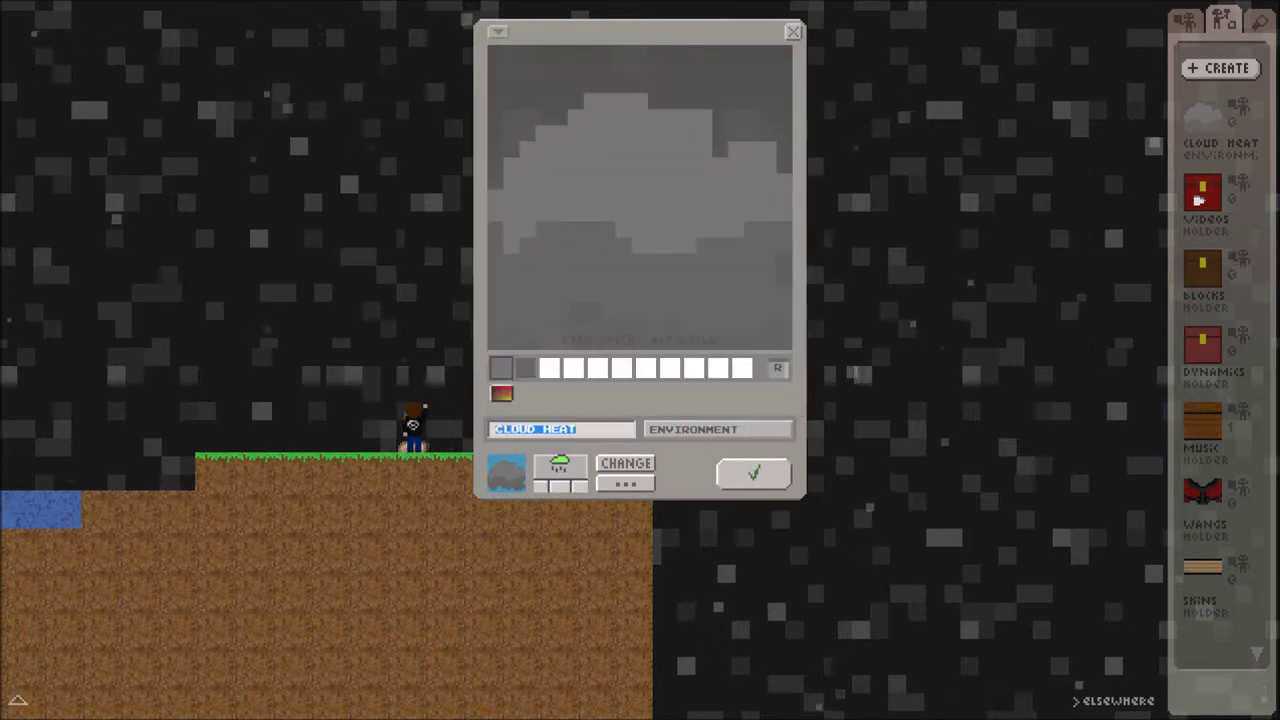
{"action": "key", "text": "Right"}
{"action": "key", "text": "BackSpace"}
{"action": "key", "text": "BackSpace"}
{"action": "key", "text": "BackSpace"}
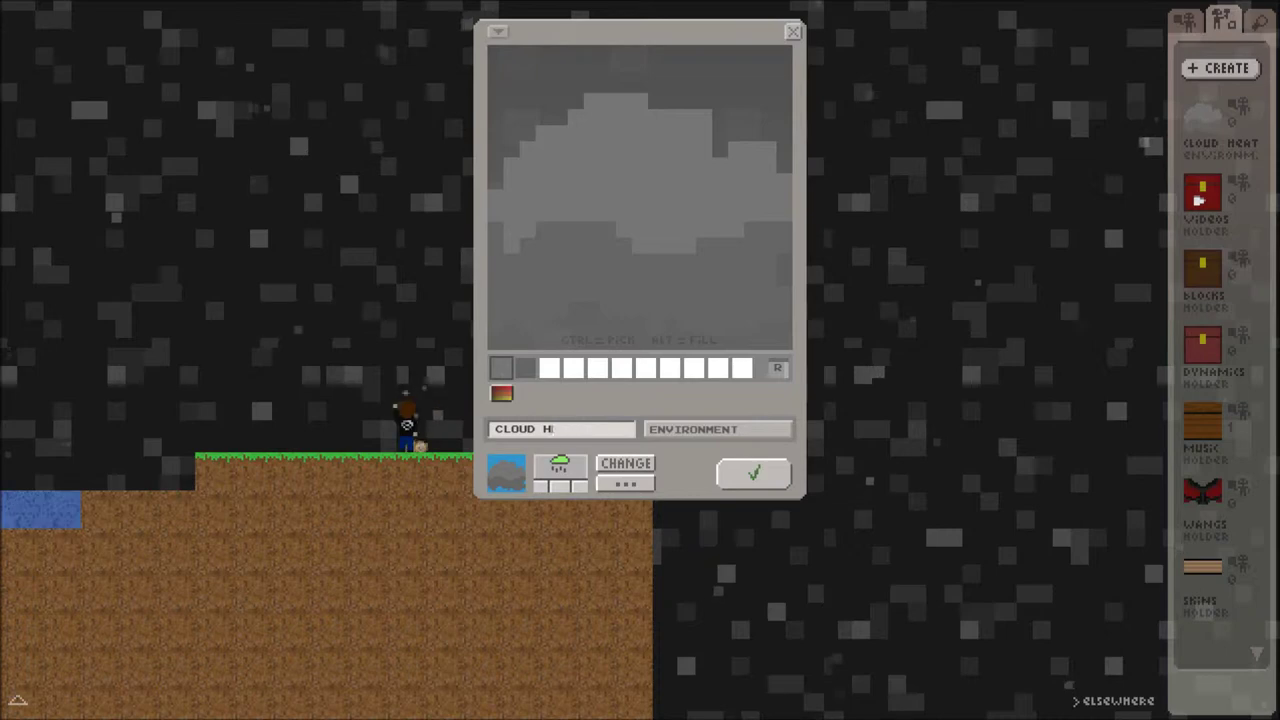
{"action": "type", "text": "MIST"}
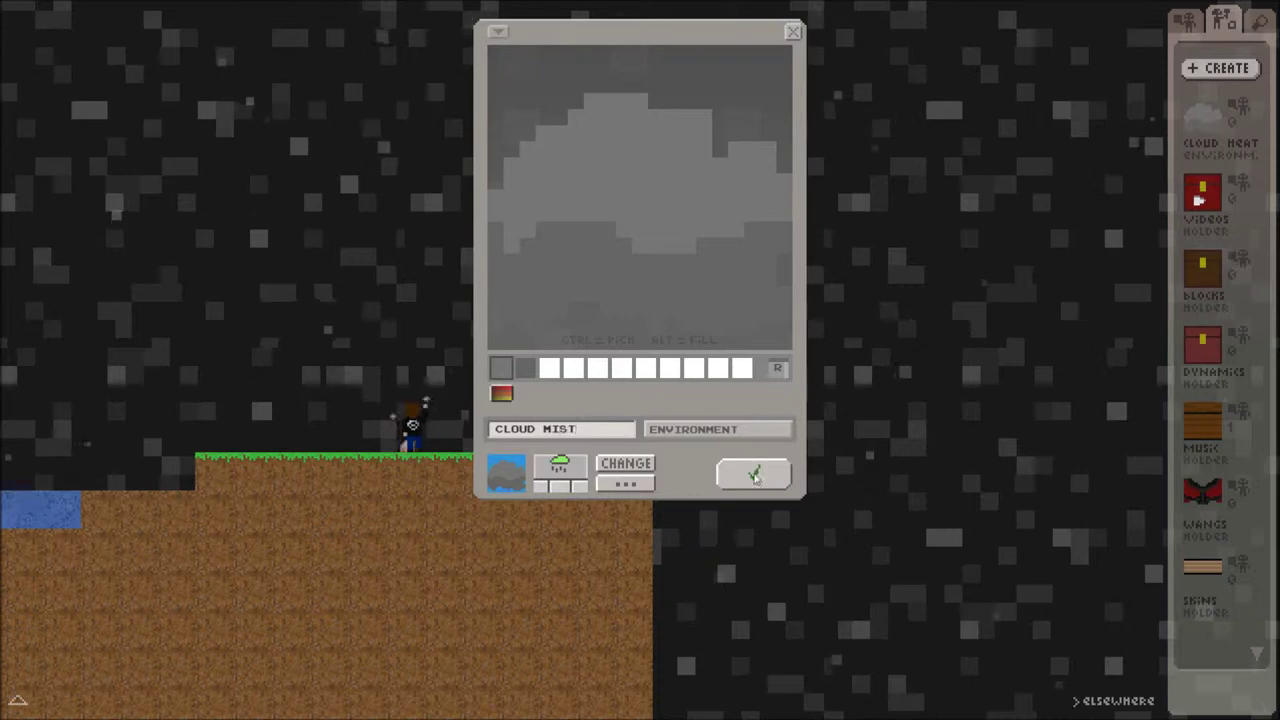
{"action": "key", "text": "Return"}
Place the mist cloud above the grassy ledge and walk back and forth beneath it to examine its effect
{"action": "left_click", "coordinate": [640, 281]}
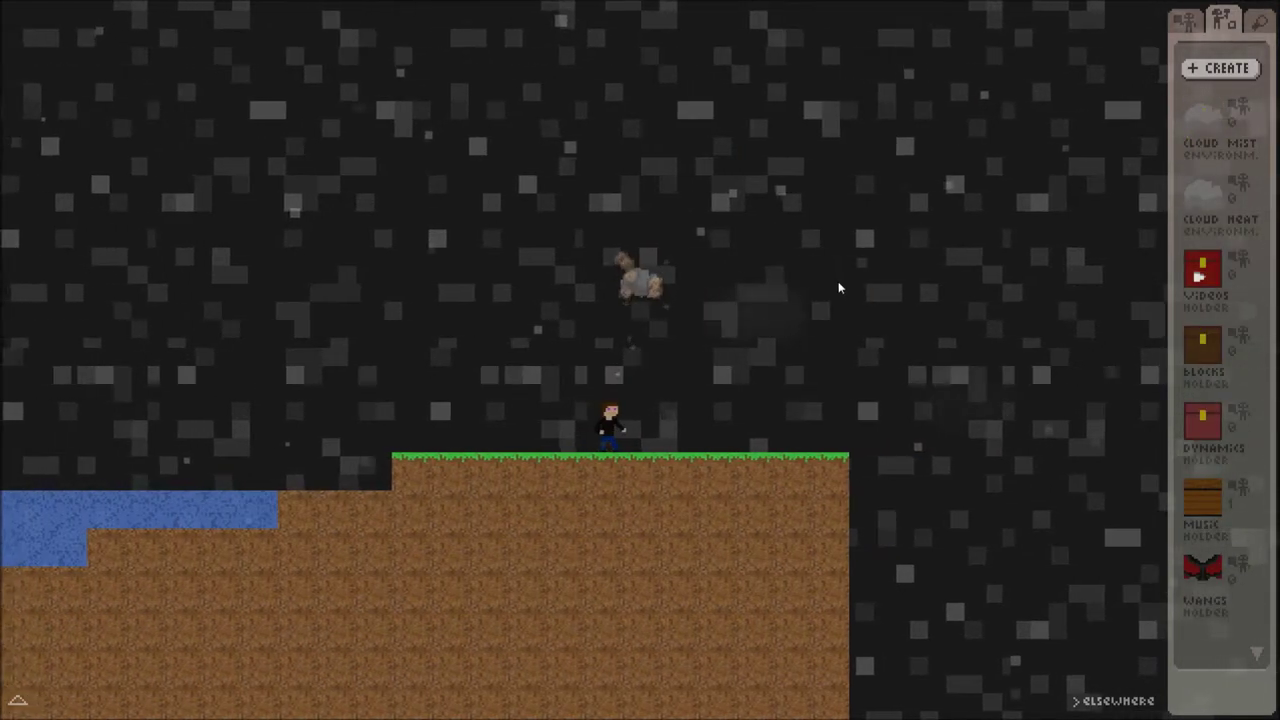
{"action": "key", "text": "d"}
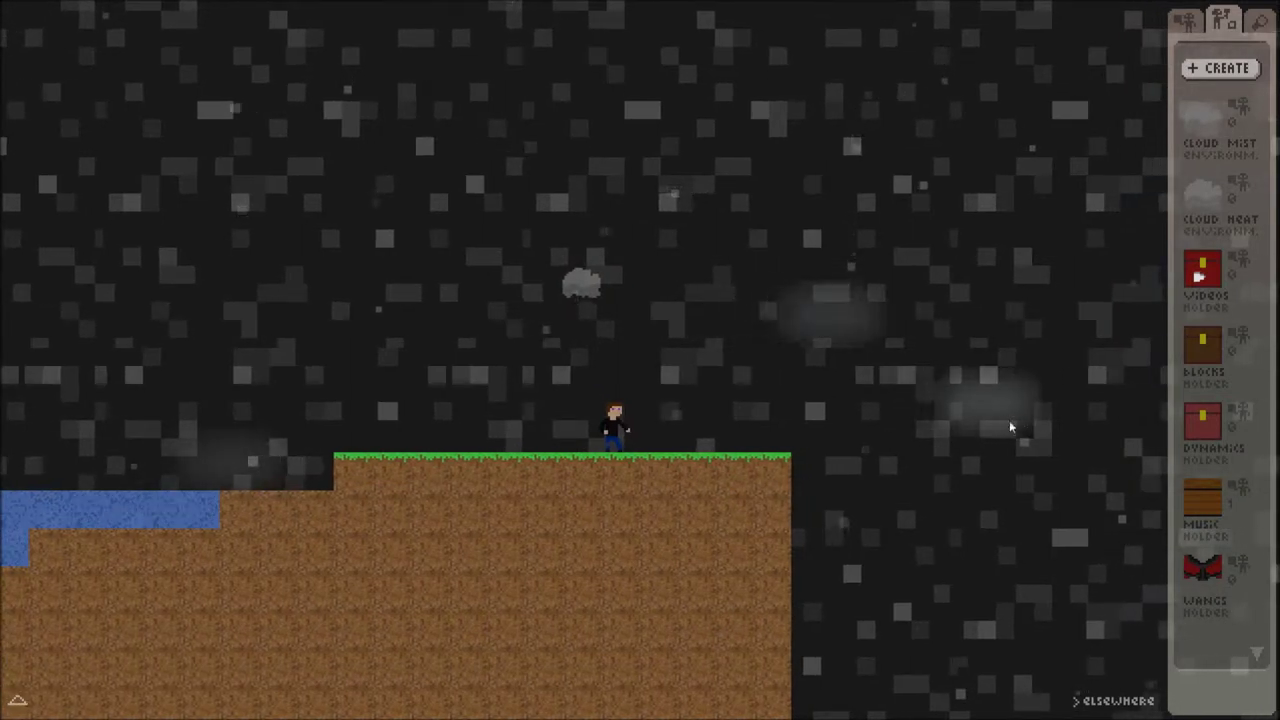
{"action": "key", "text": "a"}
{"action": "key", "text": "d"}
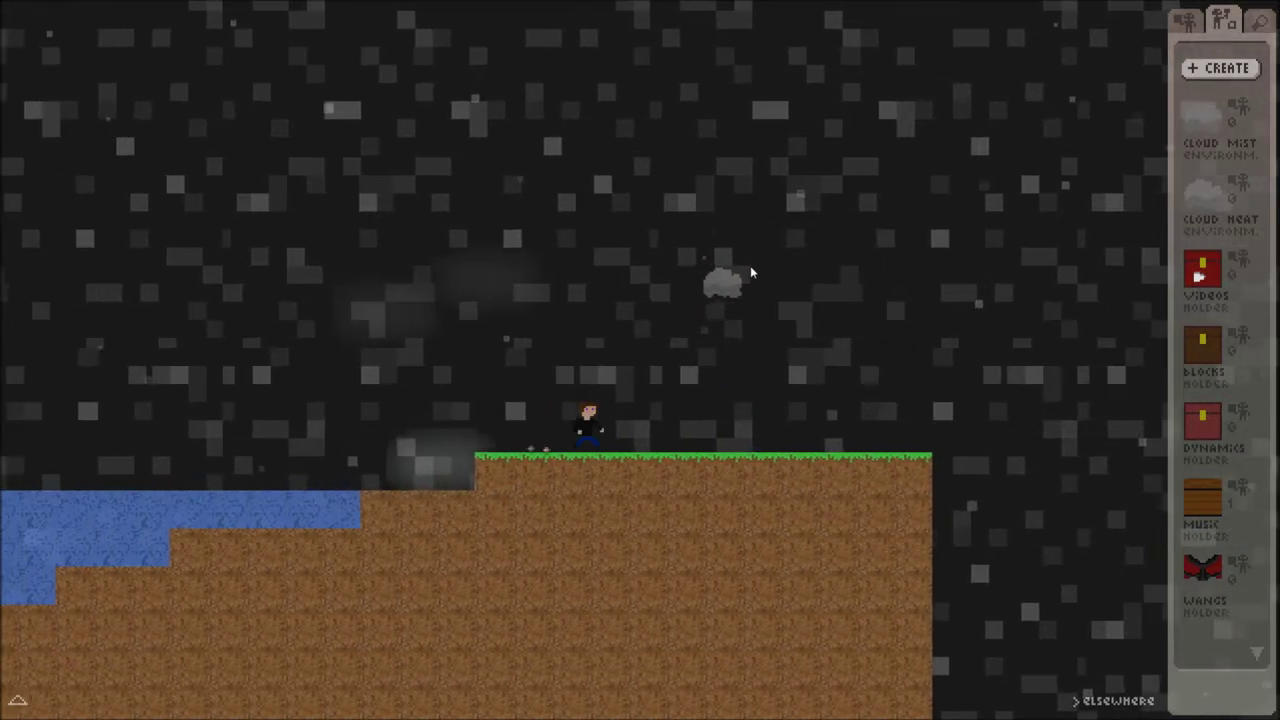
{"action": "key", "text": "a"}
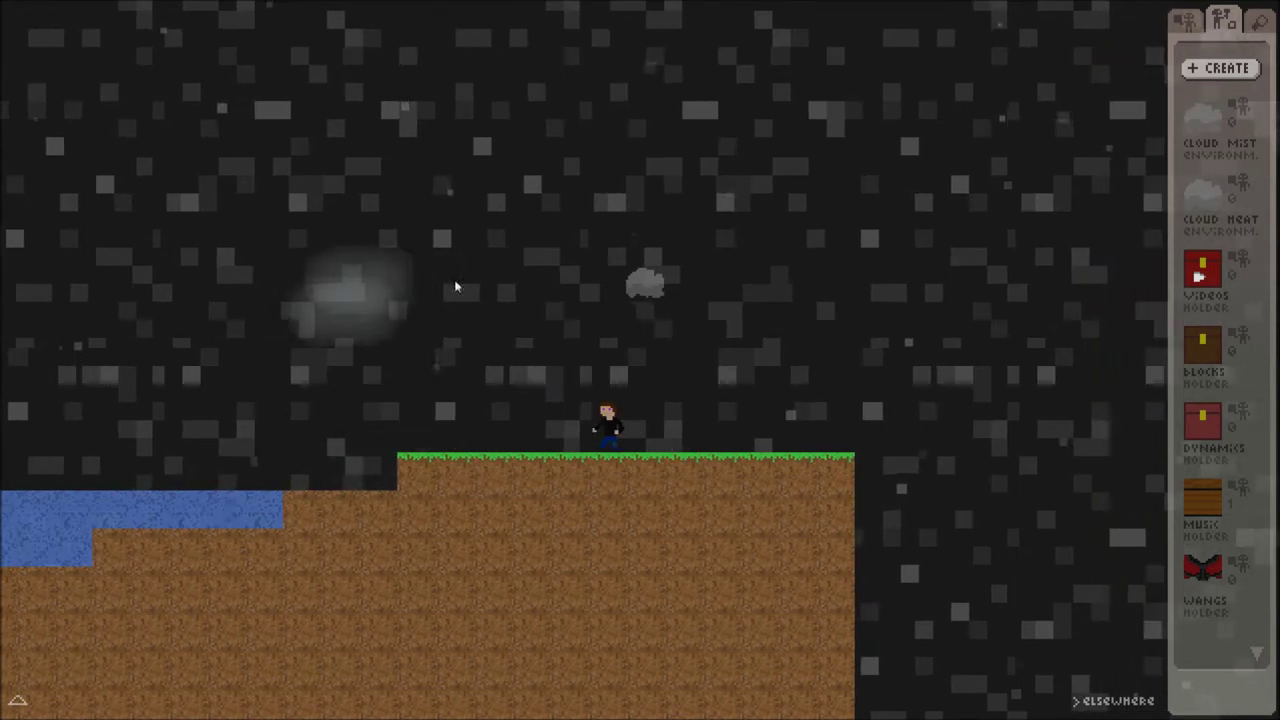
Reopen CLOUD MIST for editing and change its environment effect to Nature Air
{"action": "left_click", "coordinate": [1207, 115]}
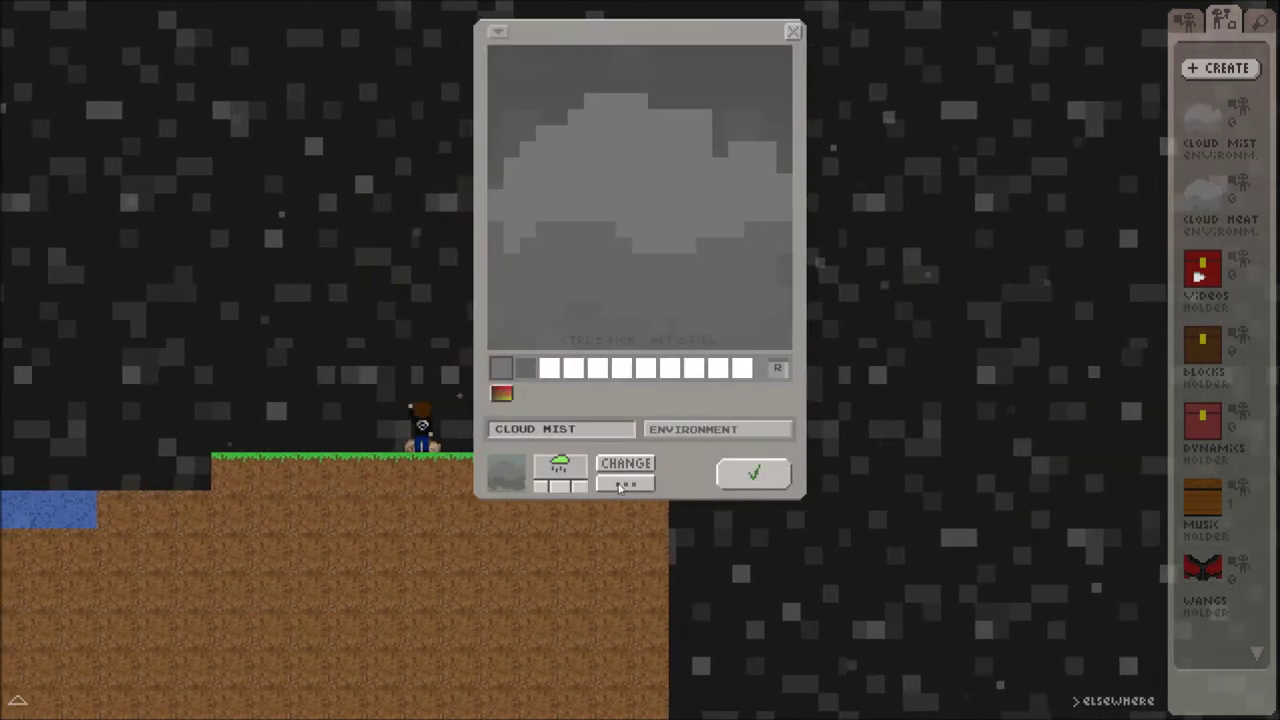
{"action": "left_click", "coordinate": [622, 484]}
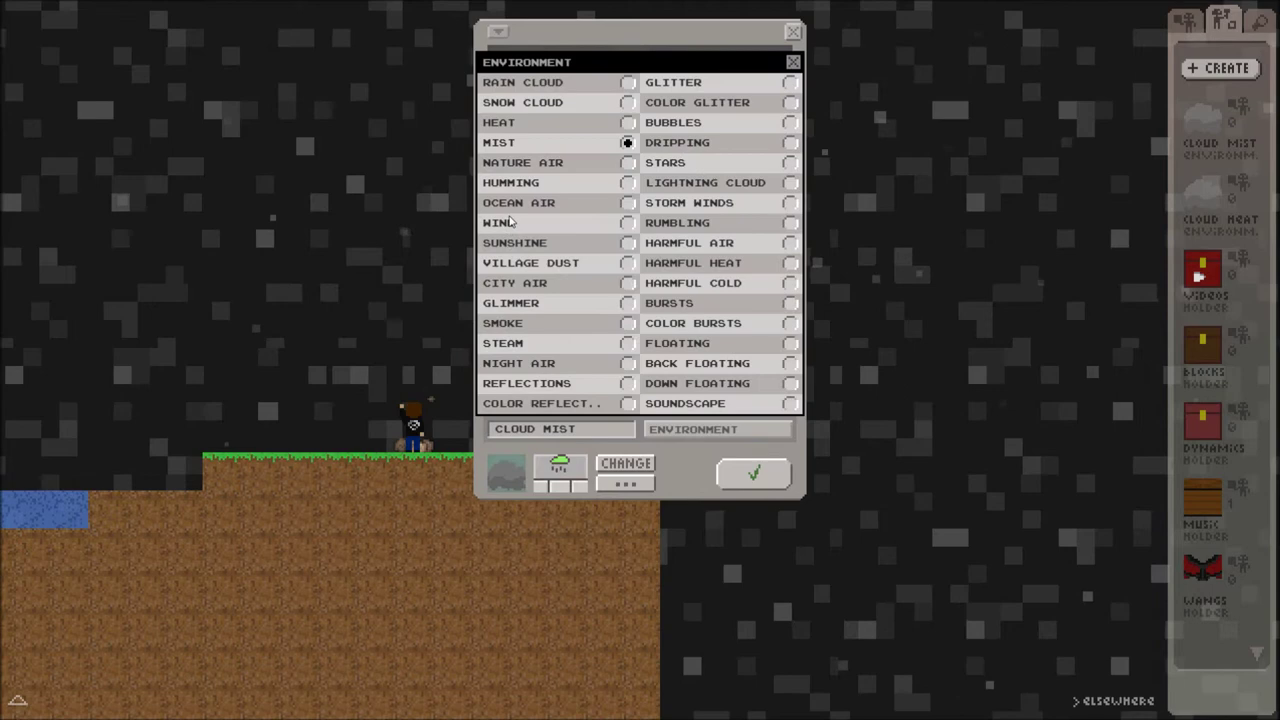
{"action": "left_click", "coordinate": [530, 168]}
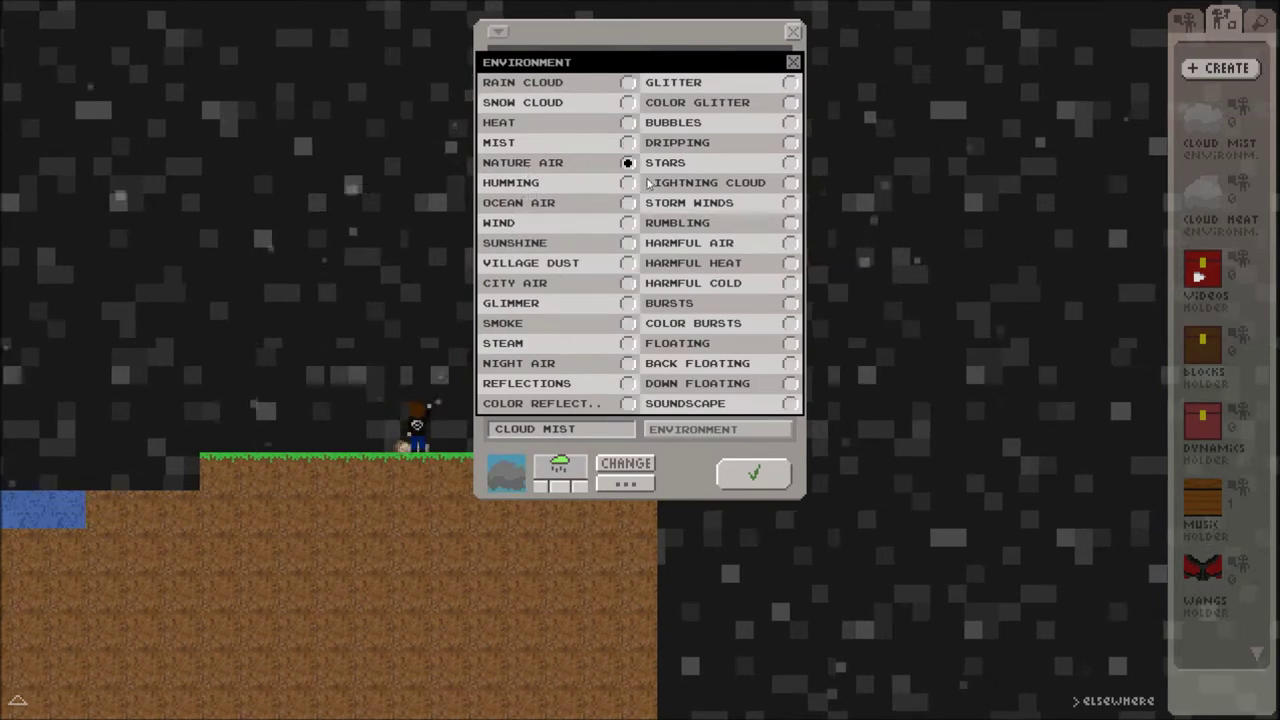
{"action": "left_click", "coordinate": [734, 463]}
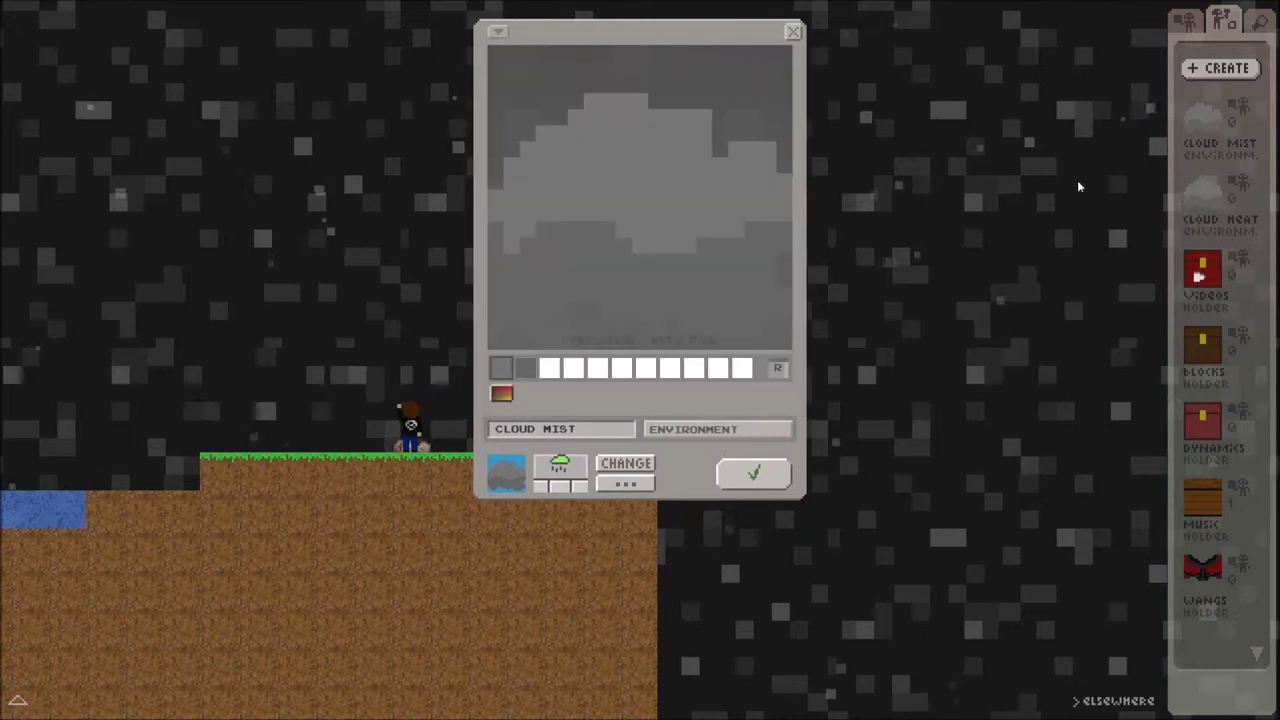
Shorten the creation's name to CLOUD and save it as a new creation
{"action": "left_click", "coordinate": [577, 429]}
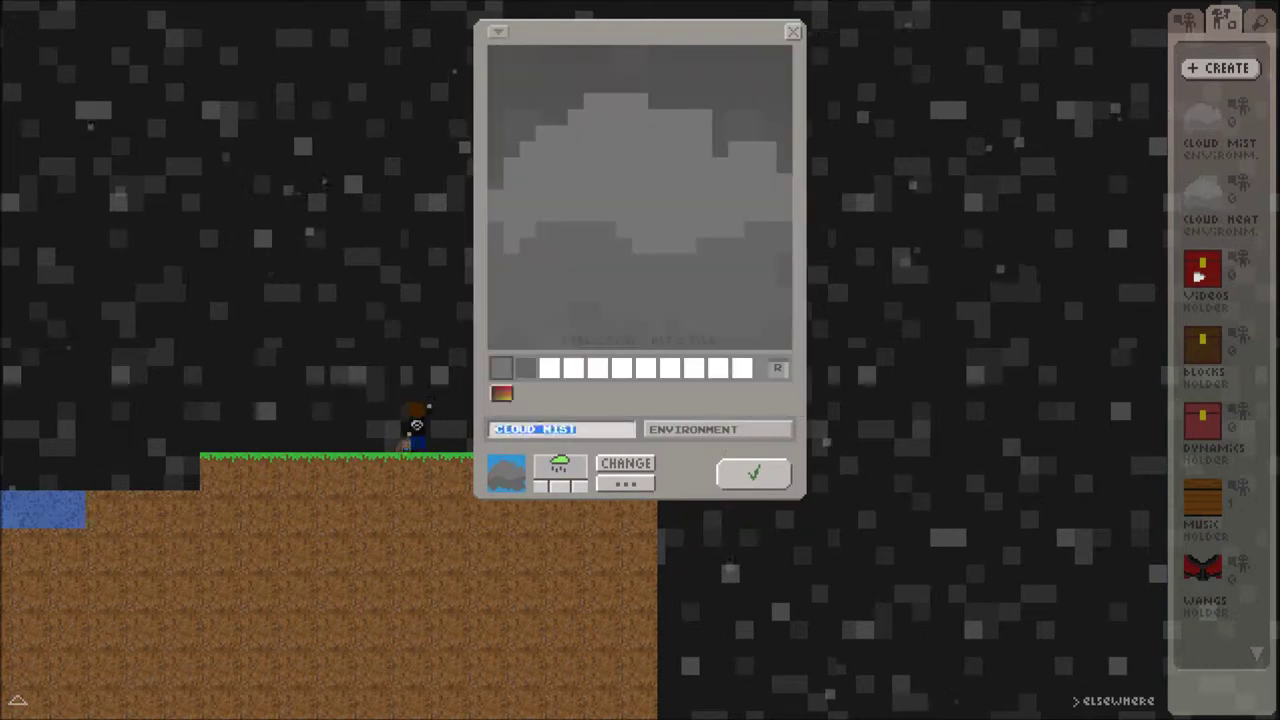
{"action": "left_click", "coordinate": [577, 429]}
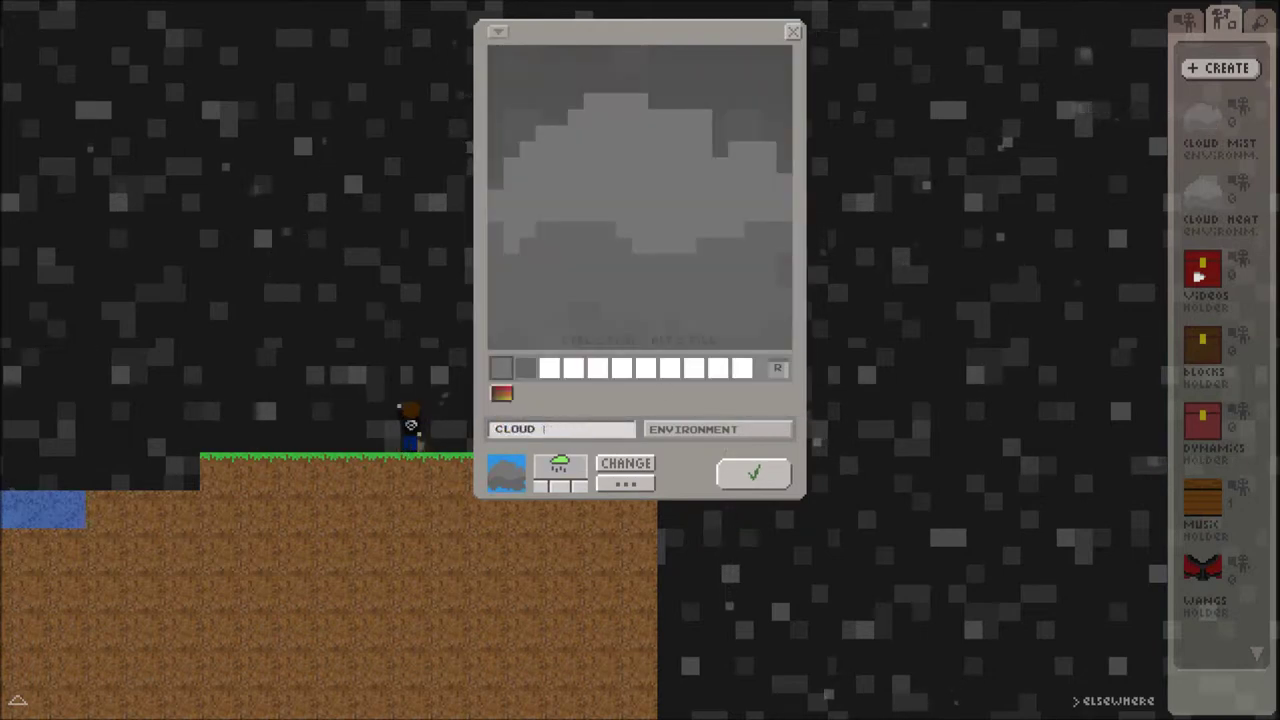
{"action": "key", "text": "Return"}
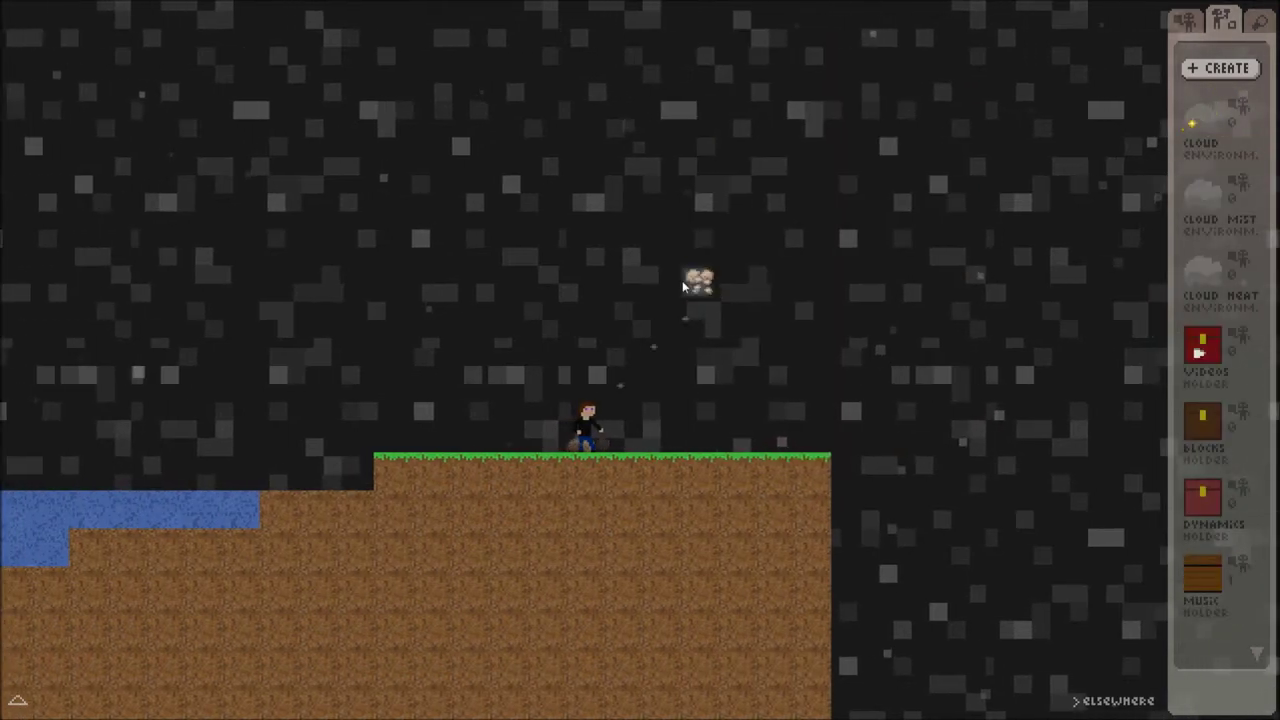
Place the Nature Air cloud above the ledge to test its effect, and remove it
{"action": "left_click", "coordinate": [684, 287]}
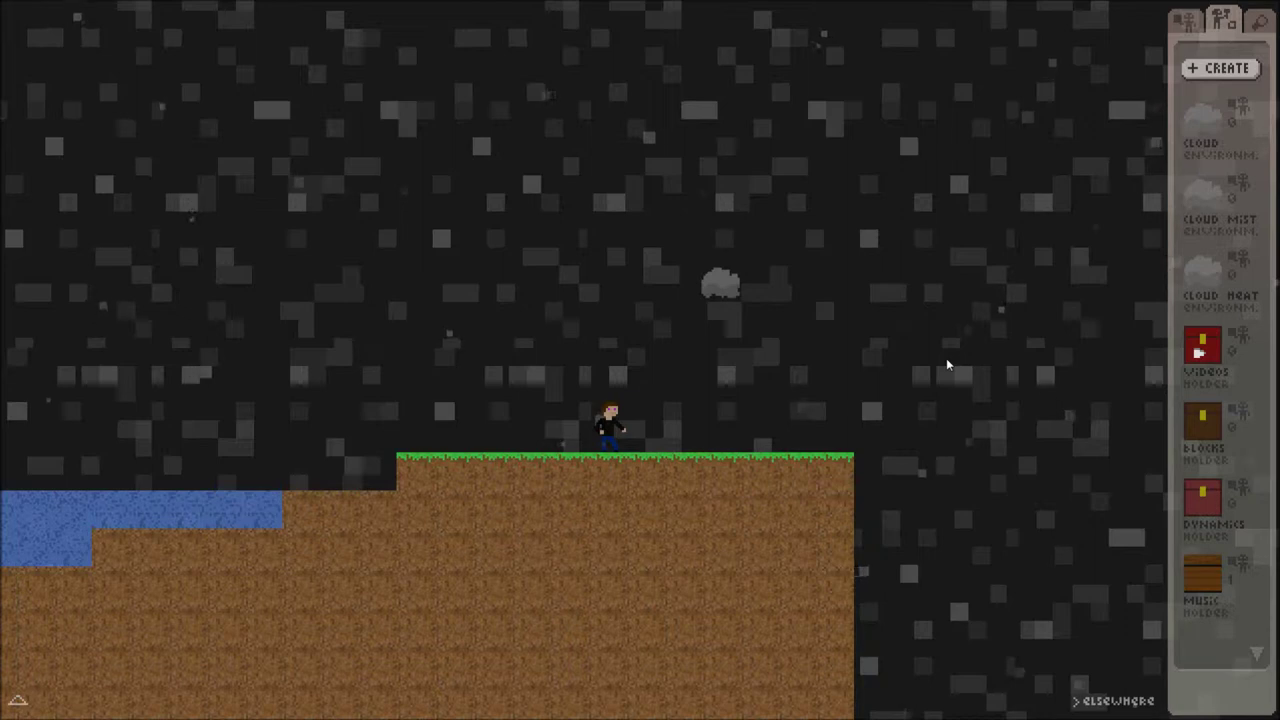
{"action": "key", "text": "d"}
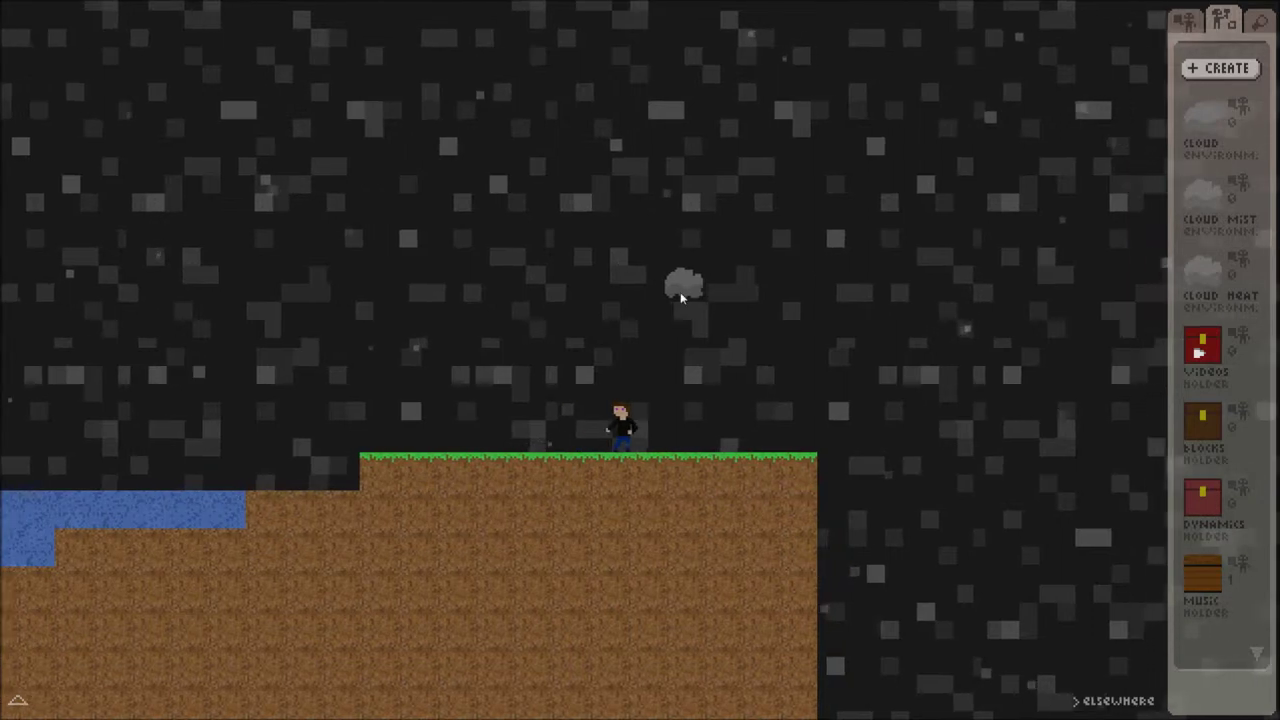
{"action": "left_click", "coordinate": [680, 292]}
Save a copy of the newest cloud with the Ocean Air effect and place it in the air above the ledge
{"action": "left_click", "coordinate": [1203, 110]}
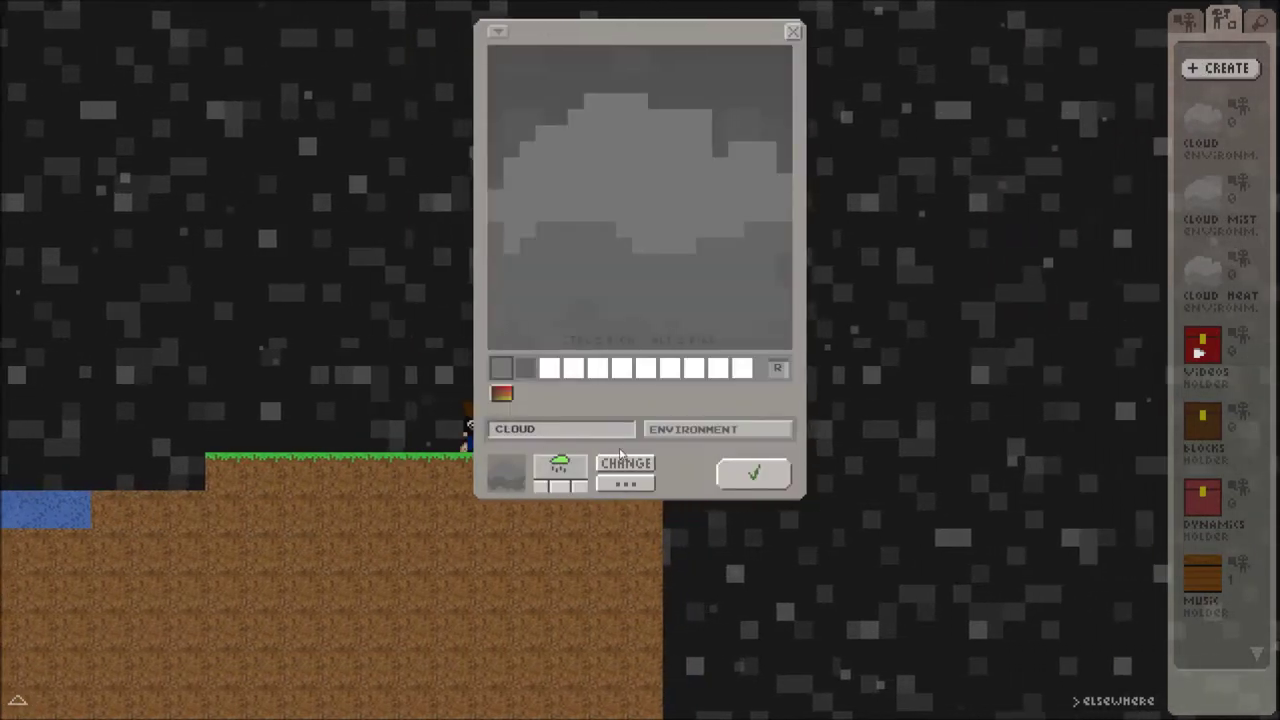
{"action": "left_click", "coordinate": [634, 484]}
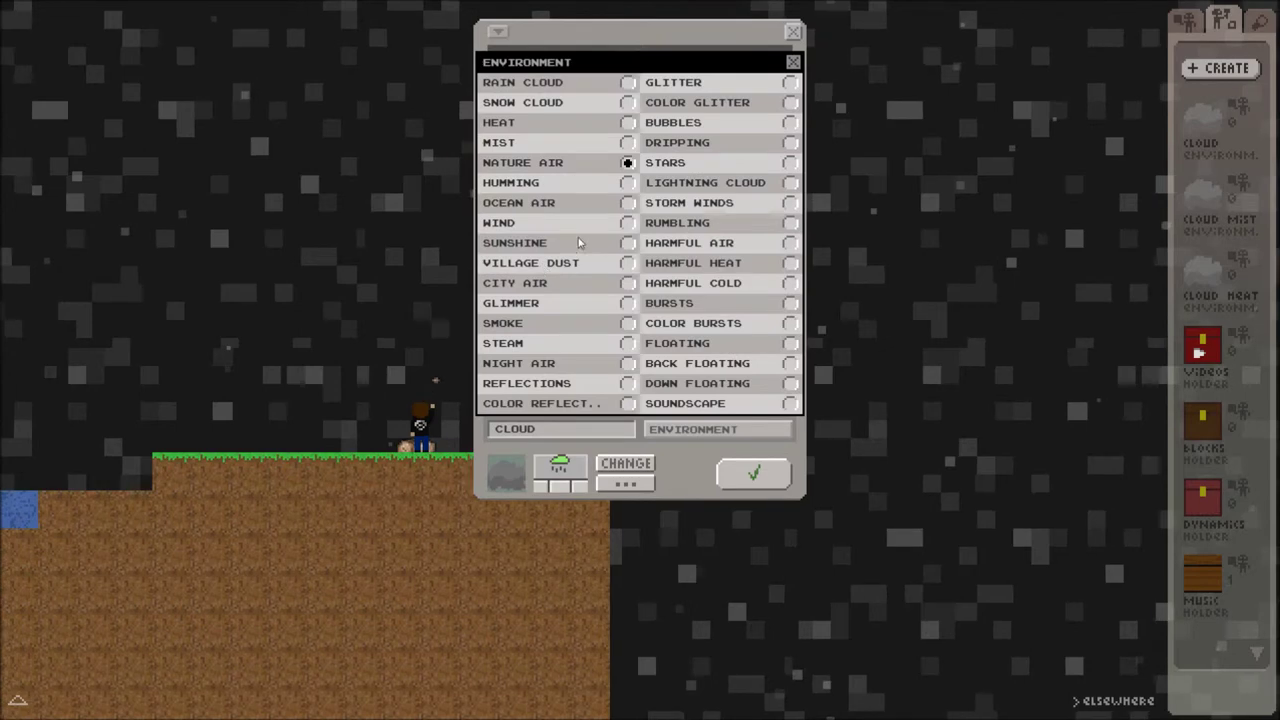
{"action": "left_click", "coordinate": [785, 471]}
{"action": "left_click", "coordinate": [762, 465]}
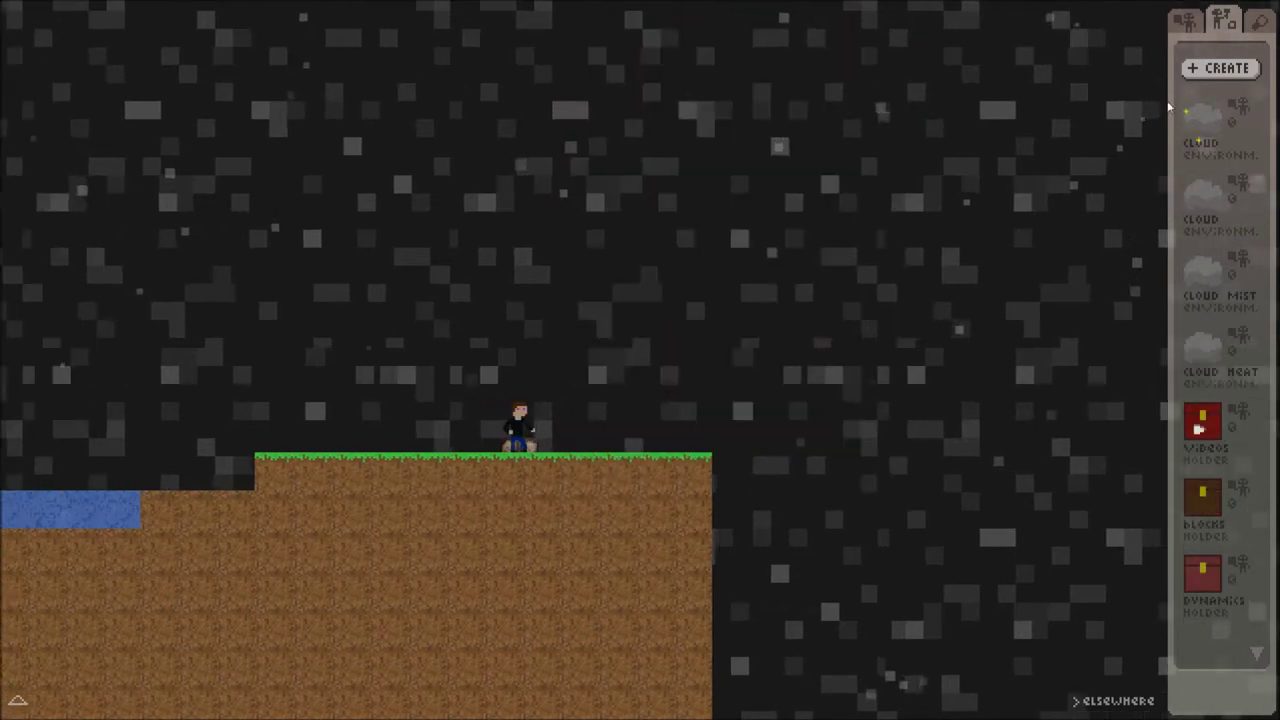
{"action": "left_click", "coordinate": [651, 305]}
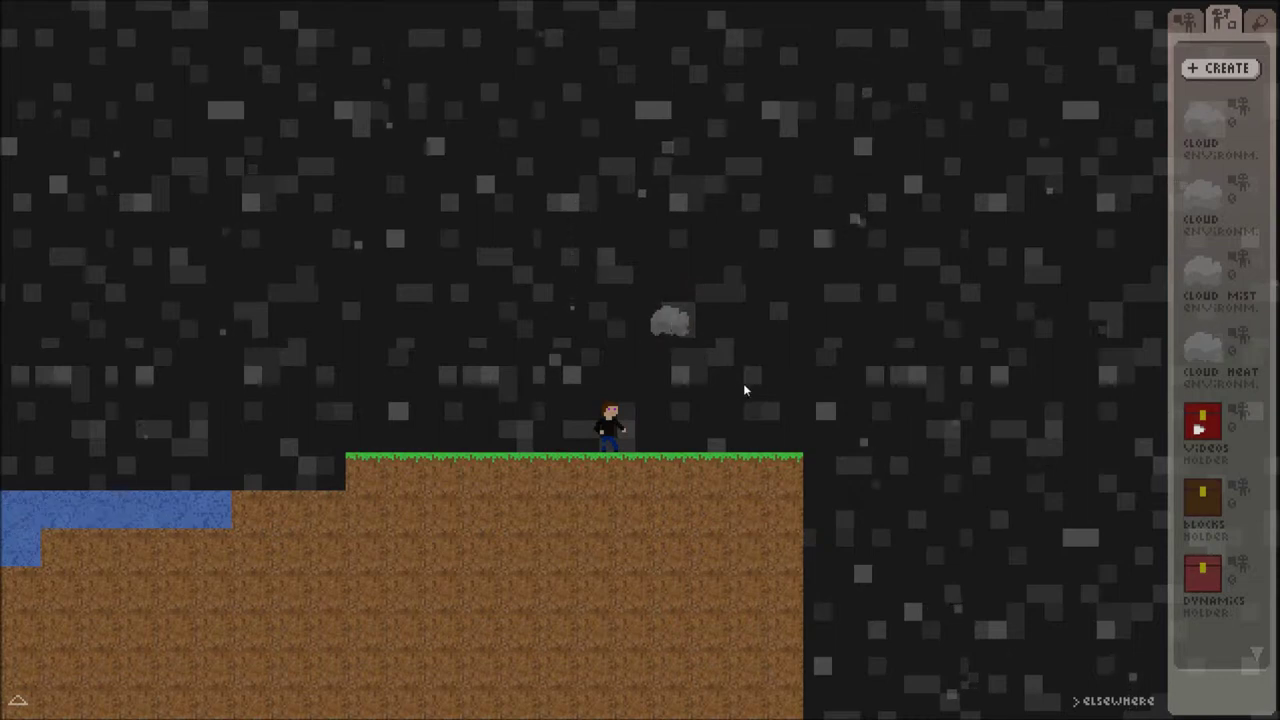
{"action": "key", "text": "Right"}
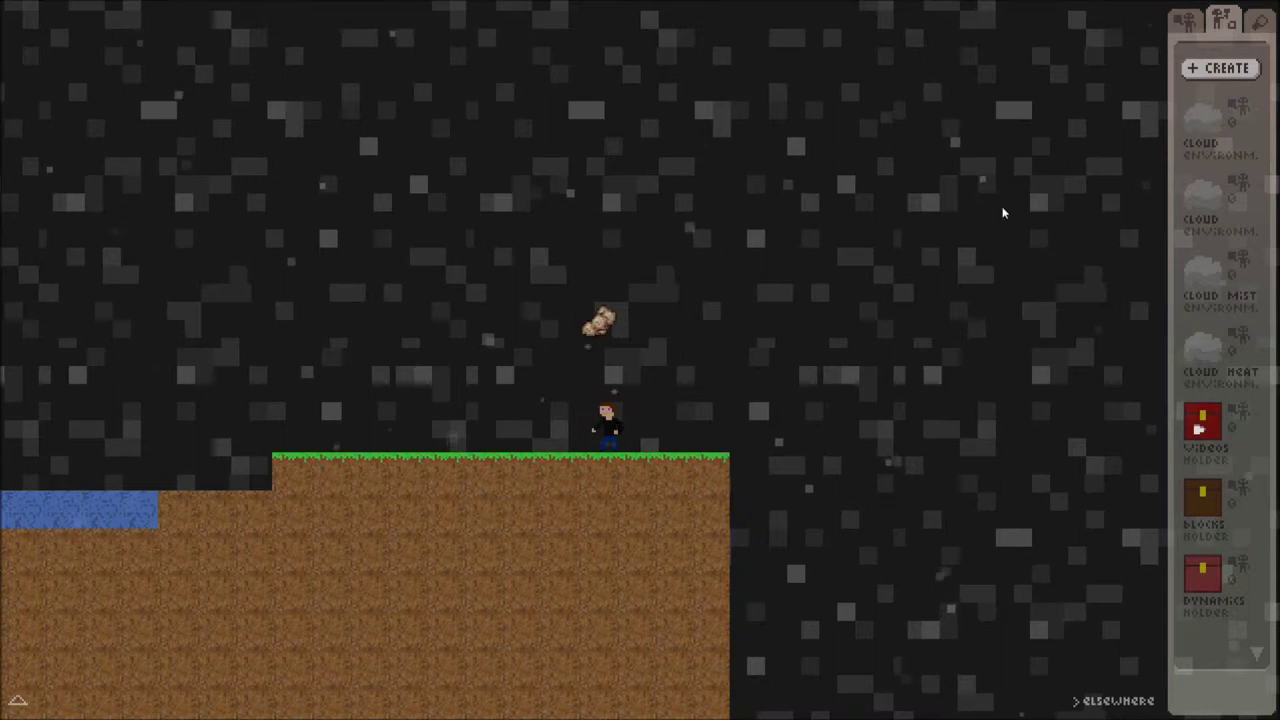
Load the newest cloud into the editor as a new creation, set its environment effect to Ocean Air, and save it
{"action": "left_click", "coordinate": [1220, 68]}
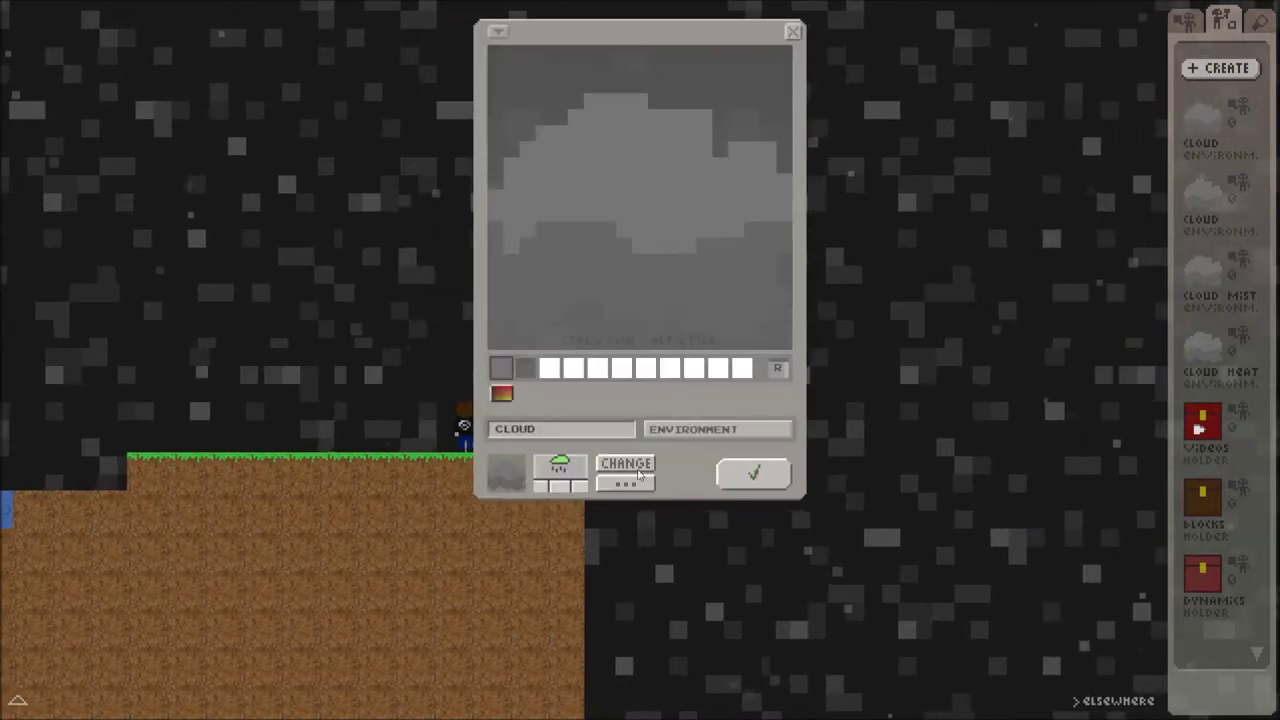
{"action": "left_click", "coordinate": [638, 470]}
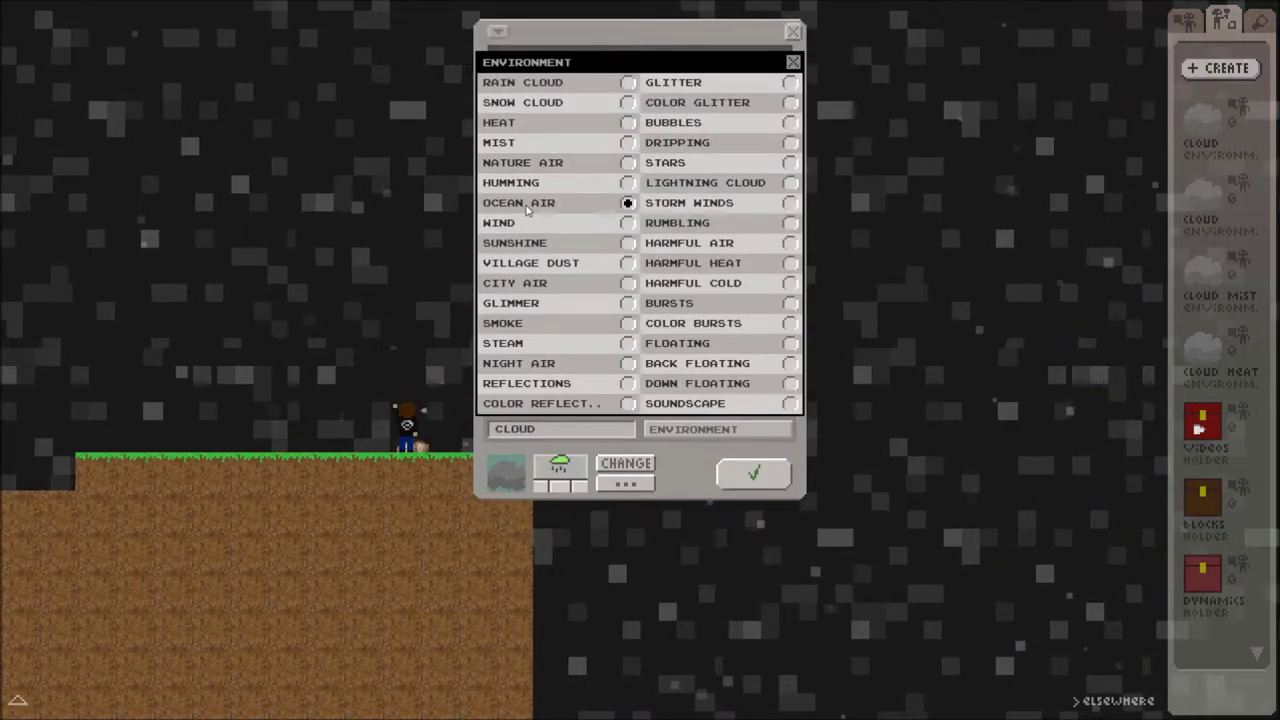
{"action": "left_click", "coordinate": [785, 482]}
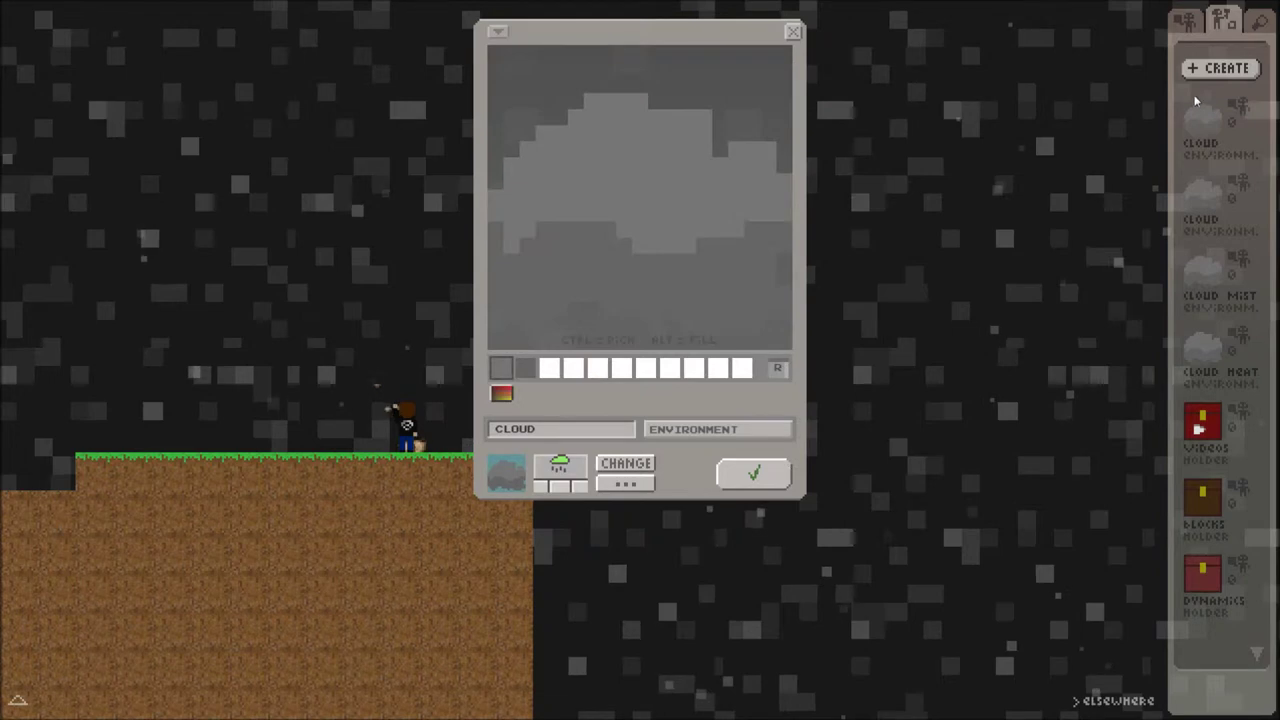
{"action": "left_click", "coordinate": [756, 472]}
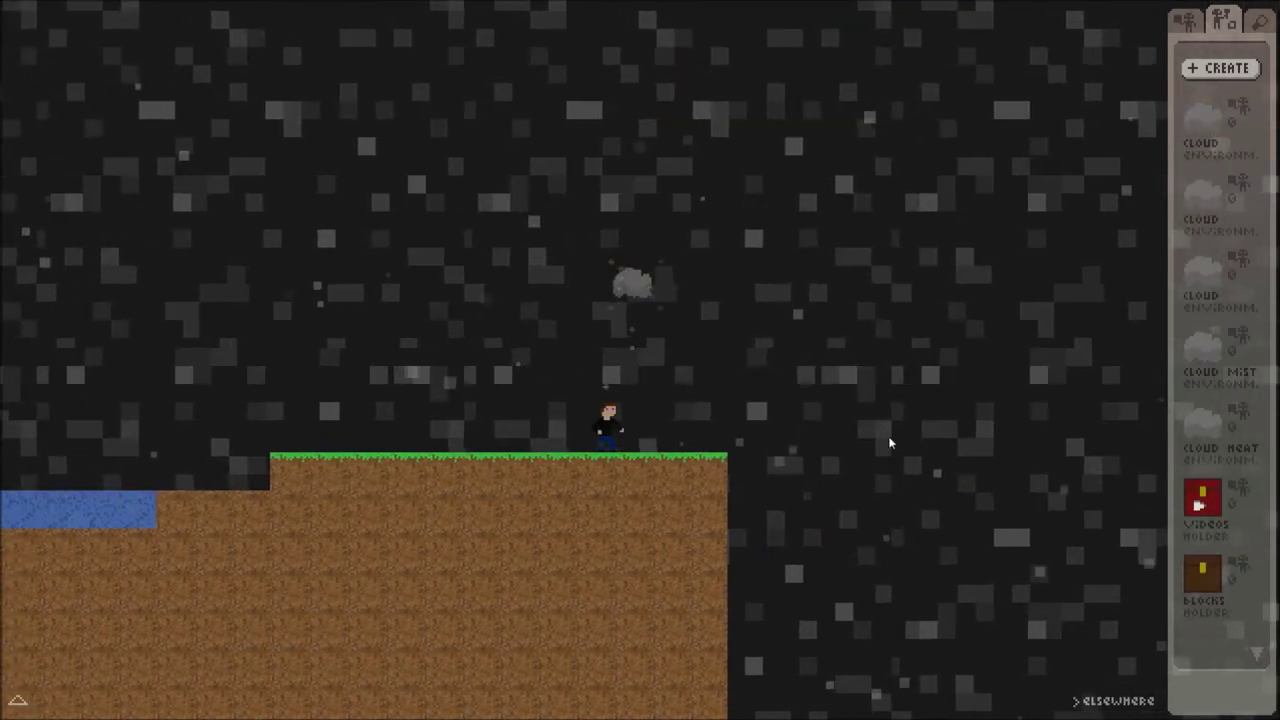
Move the character along the ledge towards the water and back to observe the placed Ocean Air cloud
{"action": "key", "text": "w"}
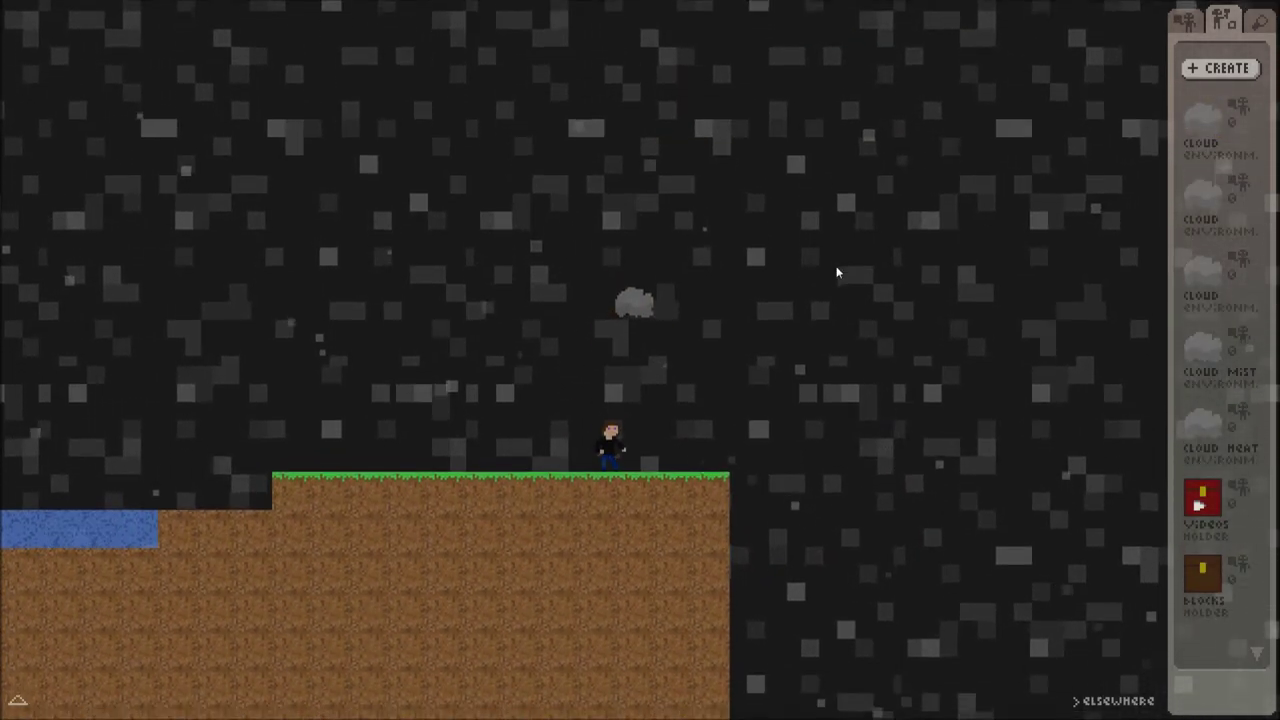
{"action": "key", "text": "Left"}
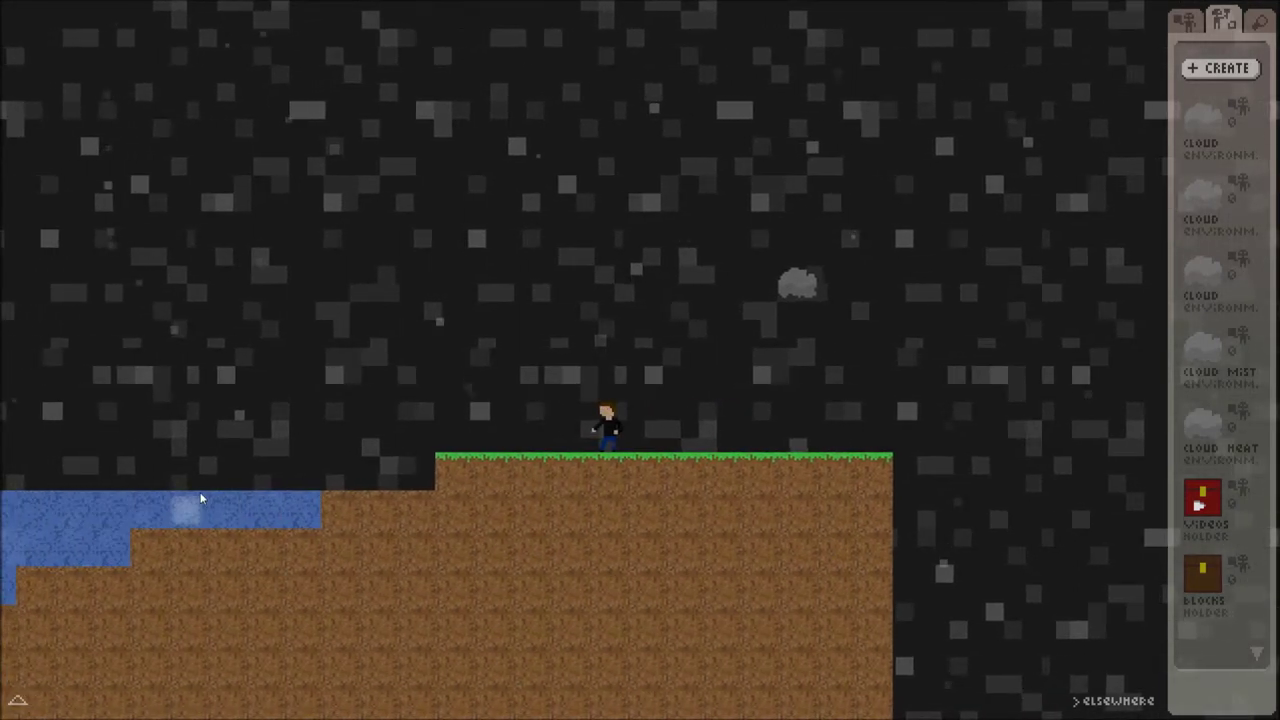
{"action": "key", "text": "Left"}
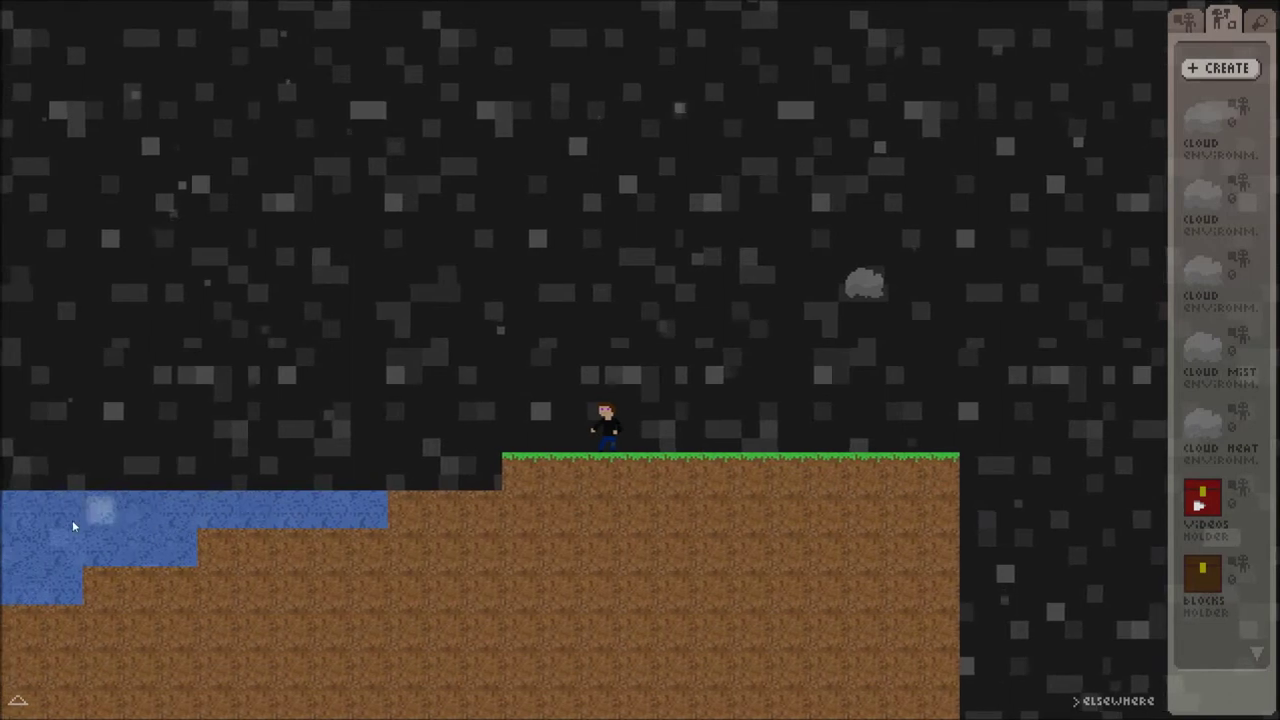
{"action": "key", "text": "Right"}
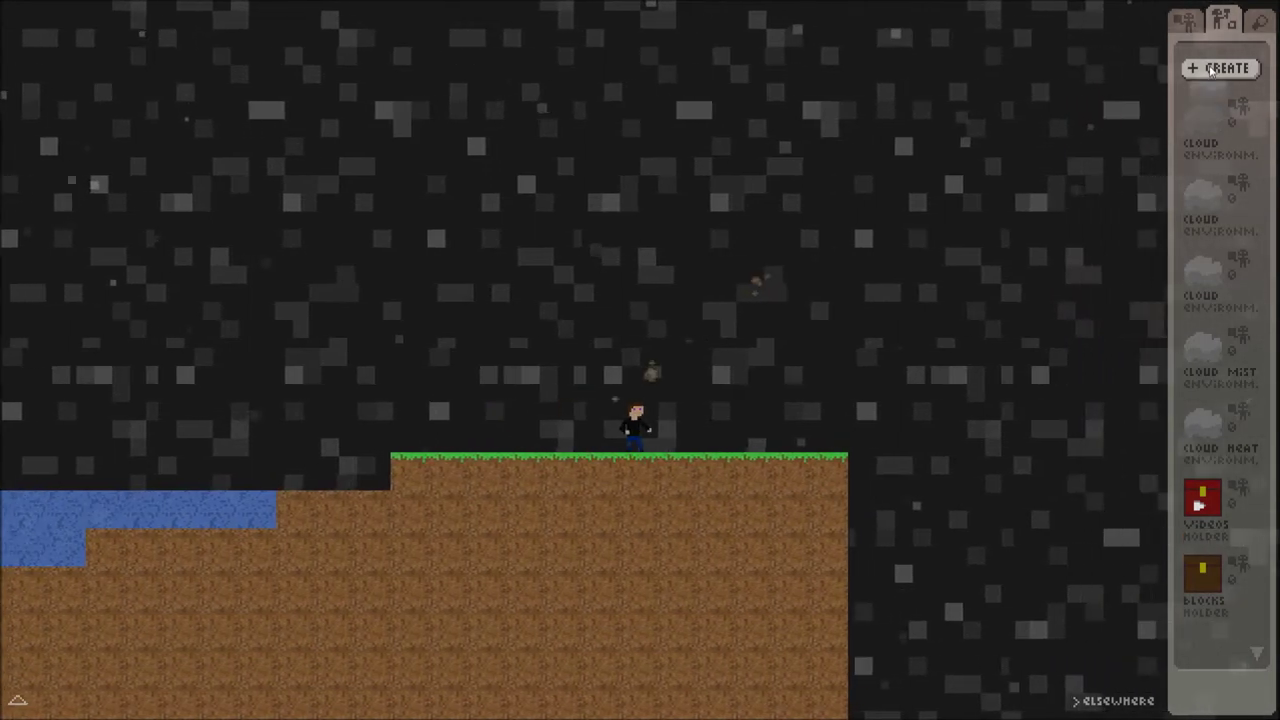
Save a copy of the Ocean Air cloud with the Wind effect, and remove its test placement above the ledge
{"action": "left_click", "coordinate": [1212, 68]}
{"action": "left_click", "coordinate": [625, 483]}
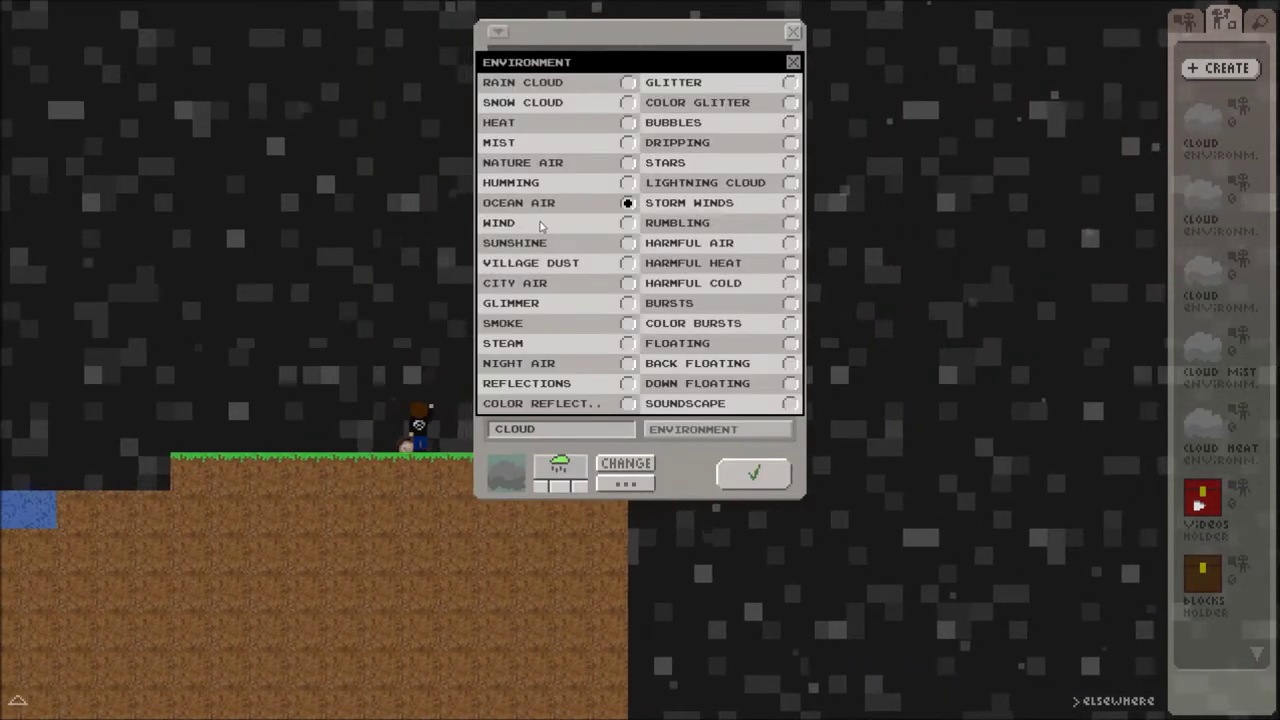
{"action": "left_click", "coordinate": [540, 224]}
{"action": "left_click", "coordinate": [779, 481]}
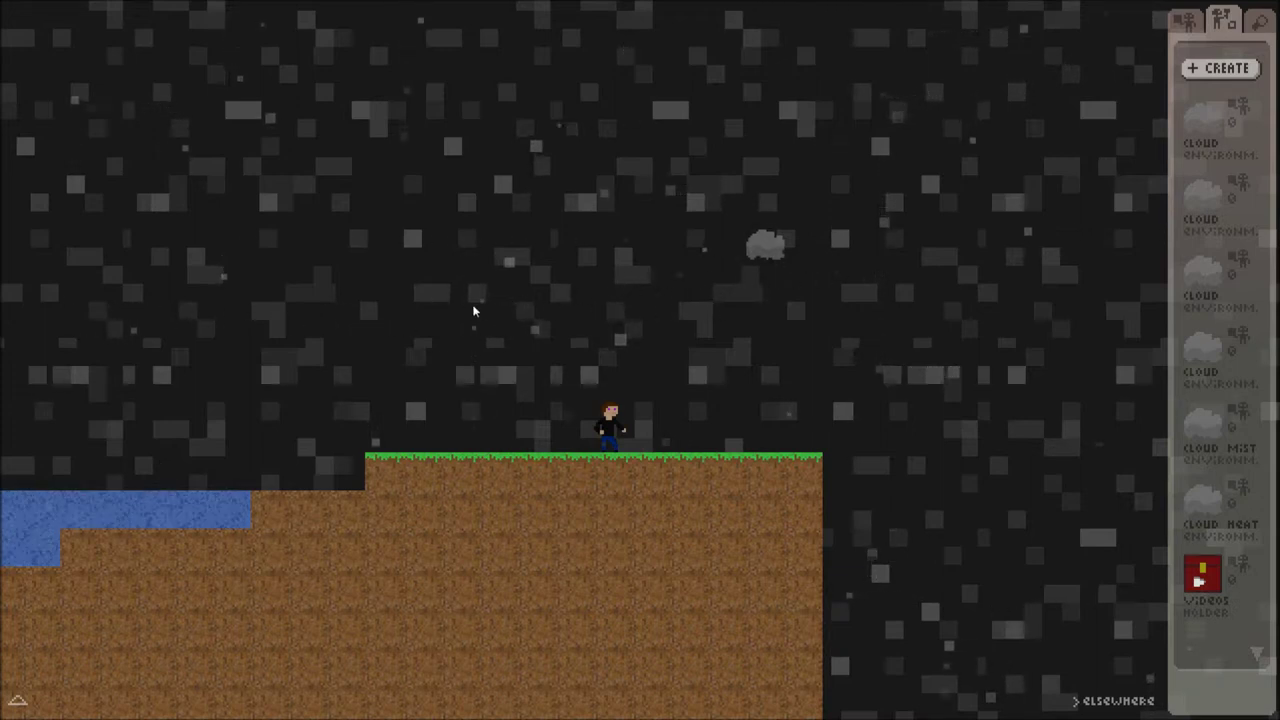
{"action": "left_click", "coordinate": [771, 251]}
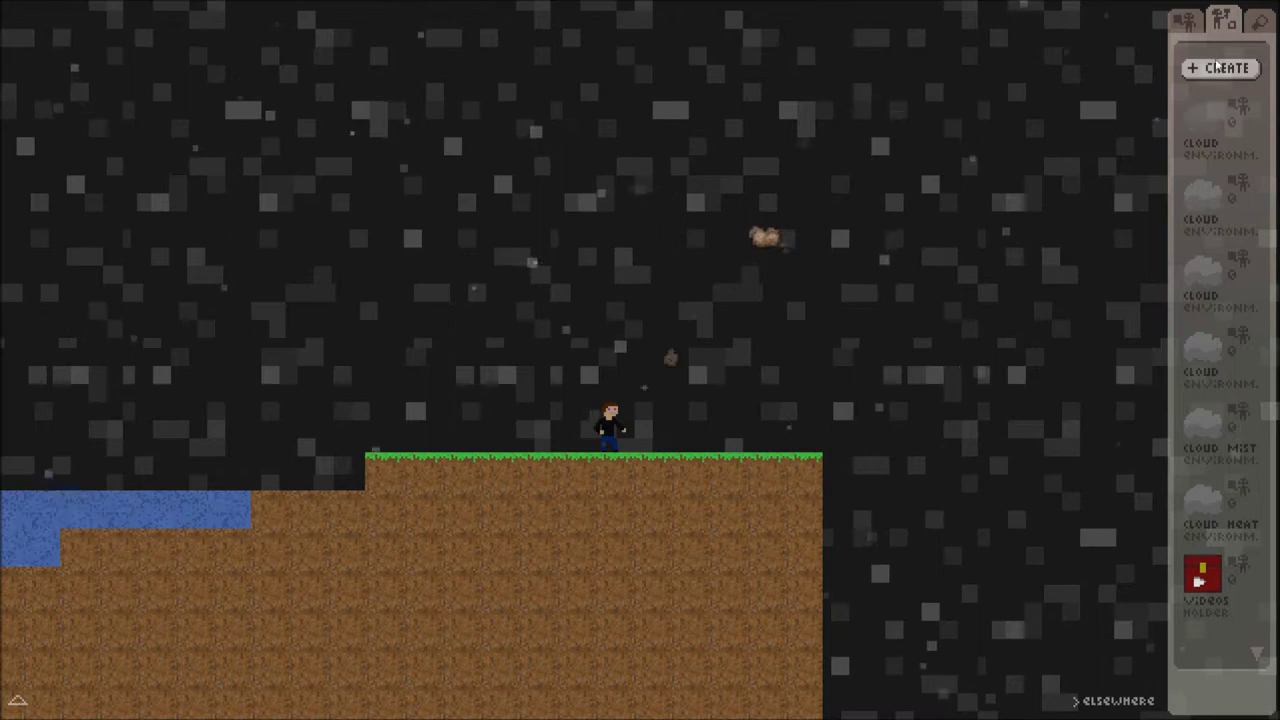
Save a copy of the Wind cloud with the Sunshine effect
{"action": "left_click", "coordinate": [1214, 66]}
{"action": "left_click", "coordinate": [621, 482]}
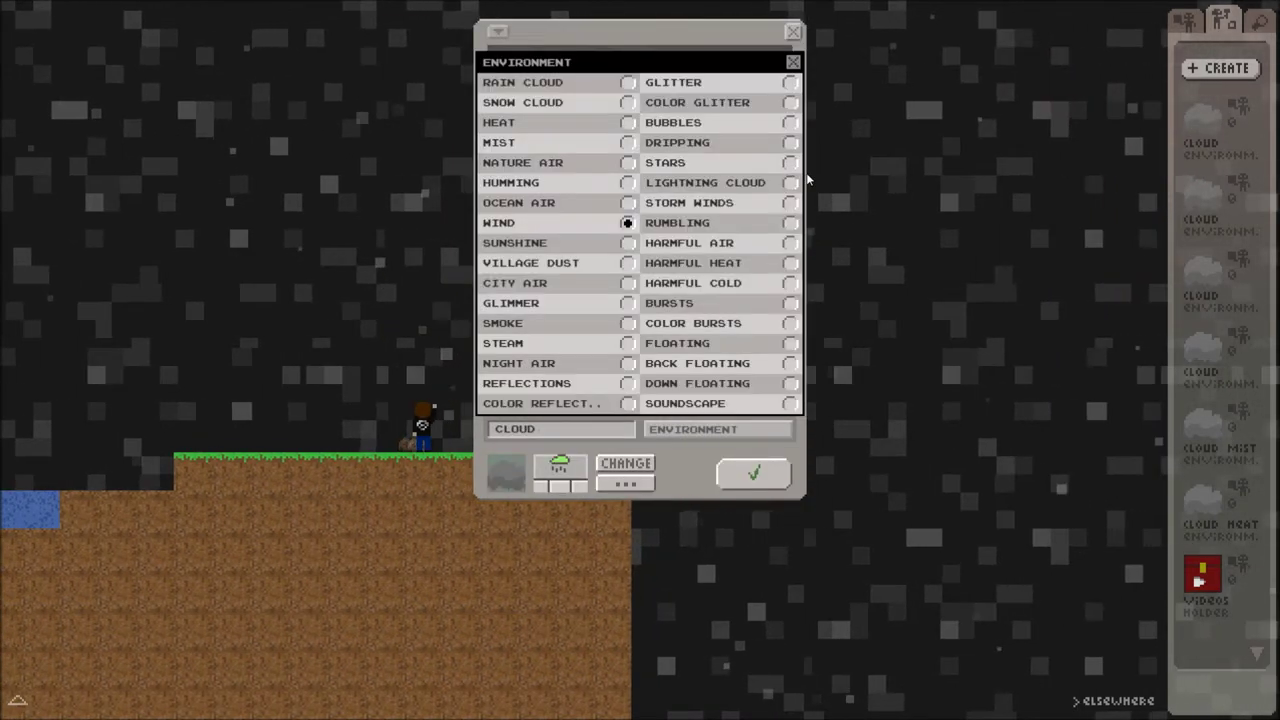
{"action": "left_click", "coordinate": [620, 242]}
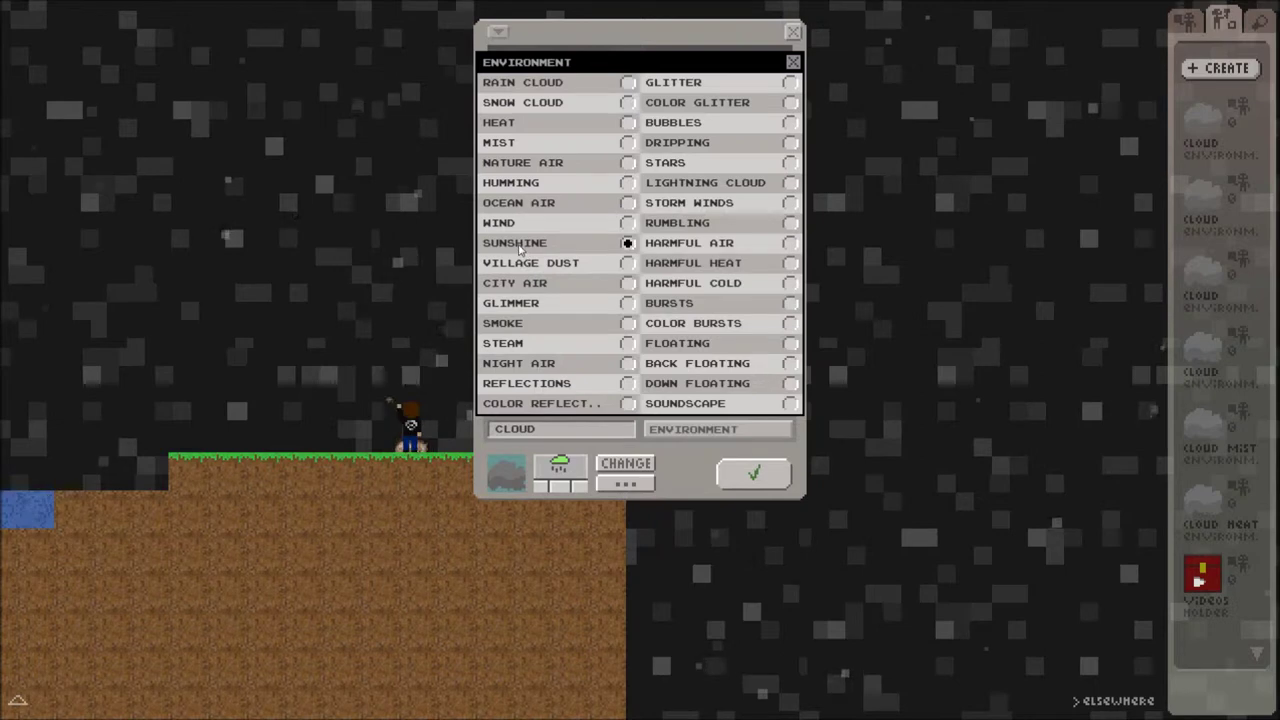
{"action": "left_click", "coordinate": [754, 471]}
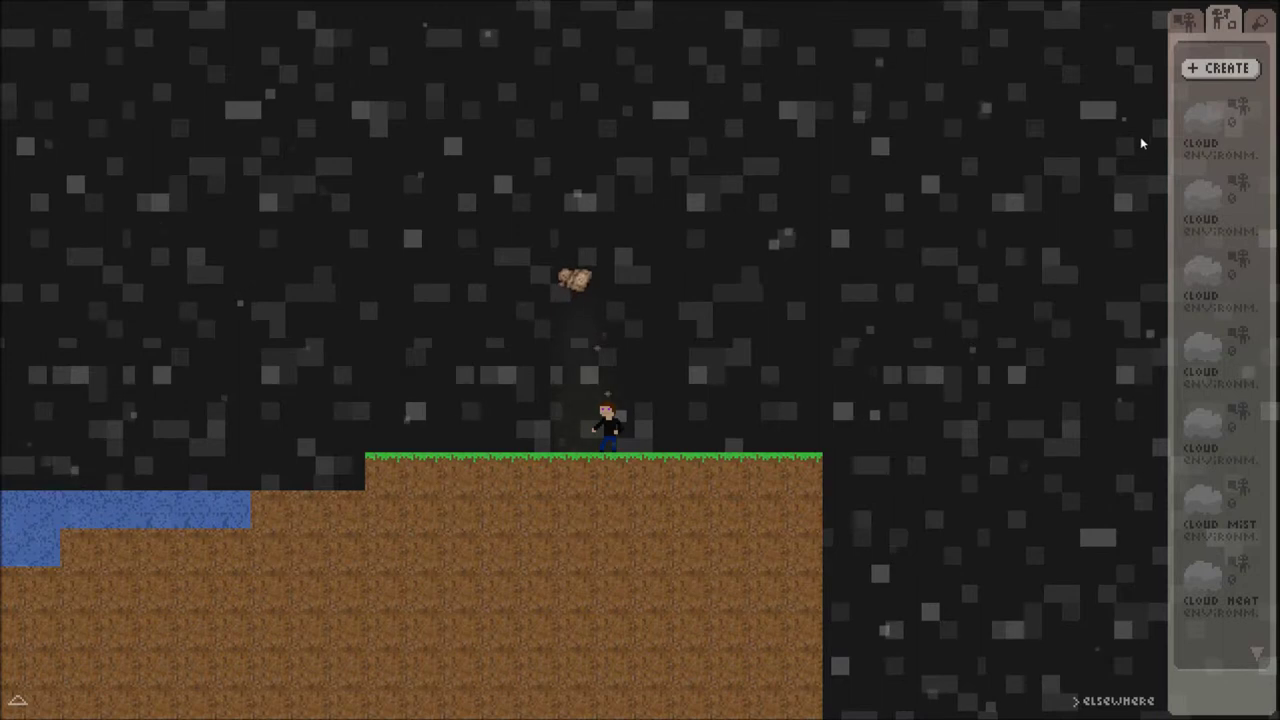
Load the Sunshine cloud into a new creation, set its environment effect to Village Dust, and save it
{"action": "left_click", "coordinate": [1201, 72]}
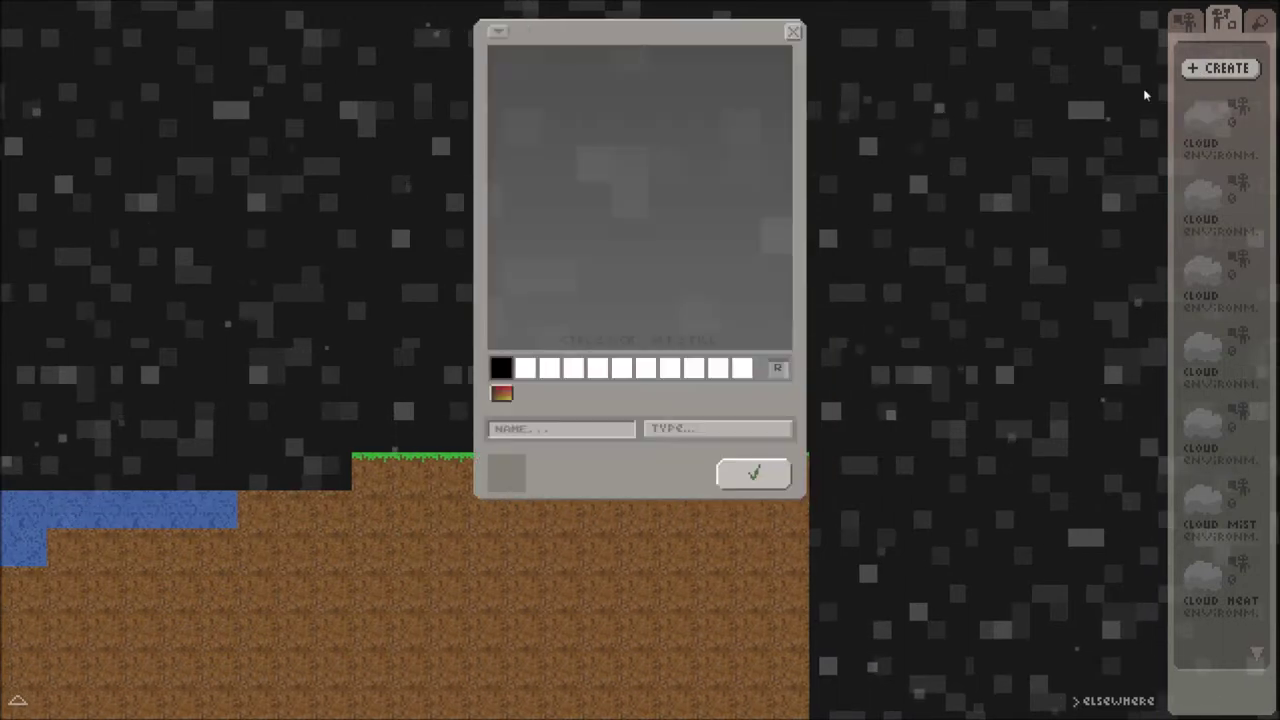
{"action": "left_click", "coordinate": [664, 437]}
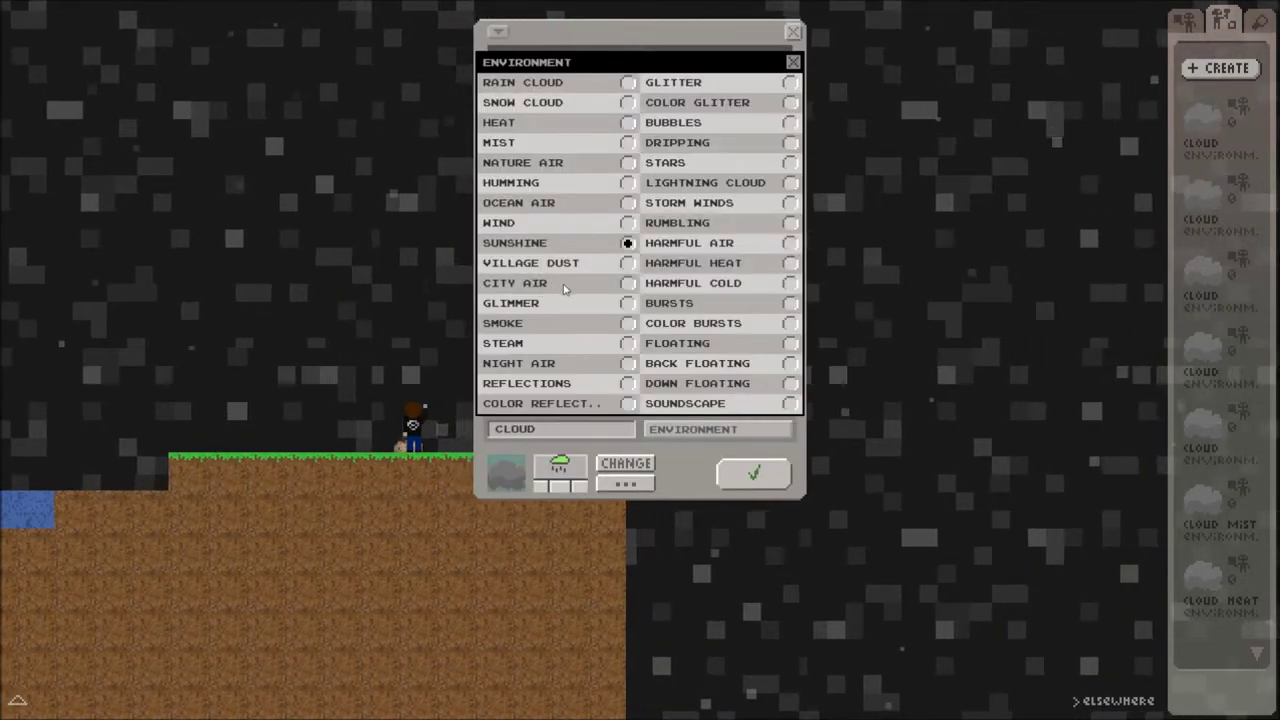
{"action": "left_click", "coordinate": [760, 475]}
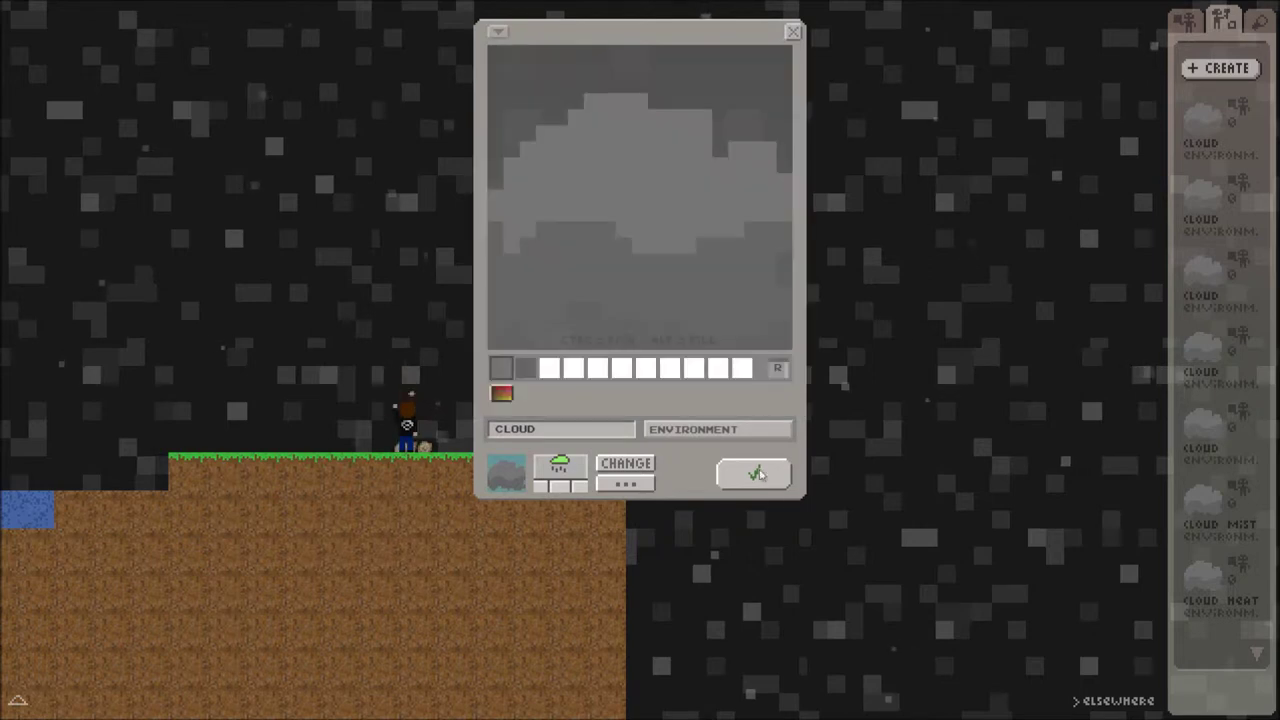
{"action": "left_click", "coordinate": [760, 475]}
Place the Village Dust cloud on the ledge's edge nearest the water to test its effect, and remove it
{"action": "left_click", "coordinate": [1194, 124]}
{"action": "left_click", "coordinate": [331, 425]}
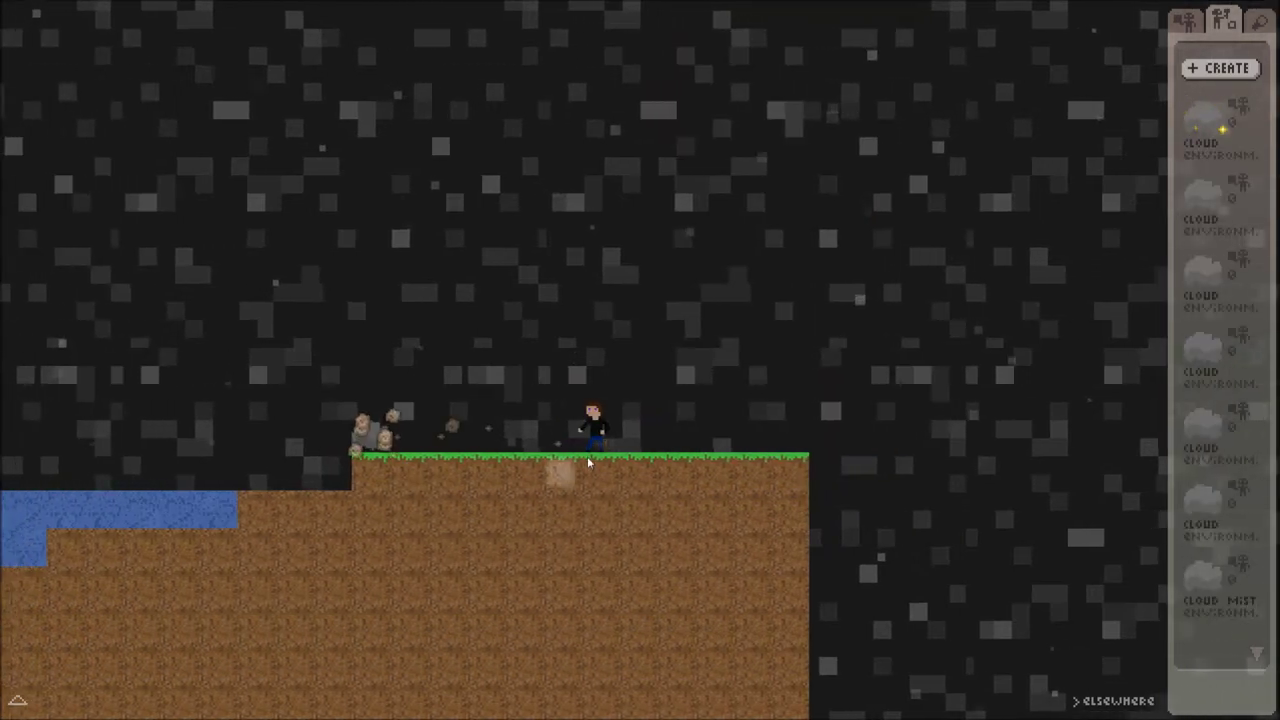
{"action": "key", "text": "Left"}
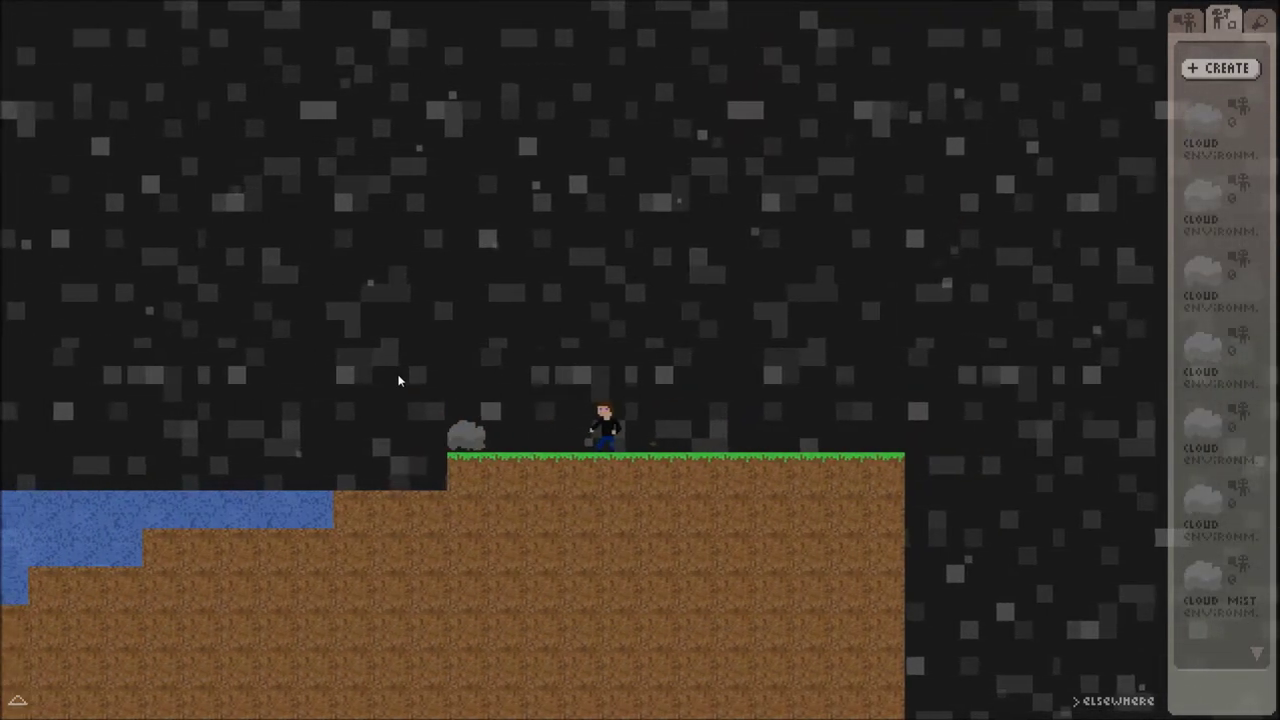
{"action": "left_click", "coordinate": [457, 440]}
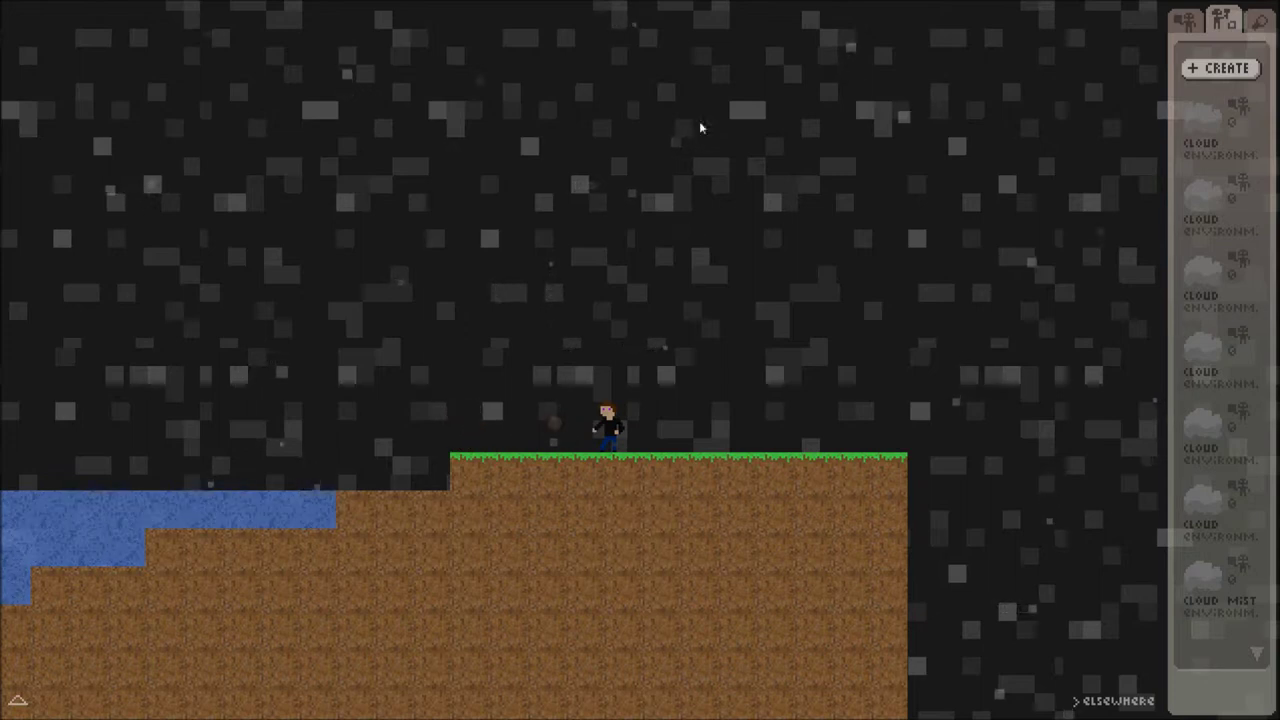
Save a copy of the Village Dust cloud with the City Air effect, and remove its test placement above the ledge
{"action": "left_click", "coordinate": [1198, 114]}
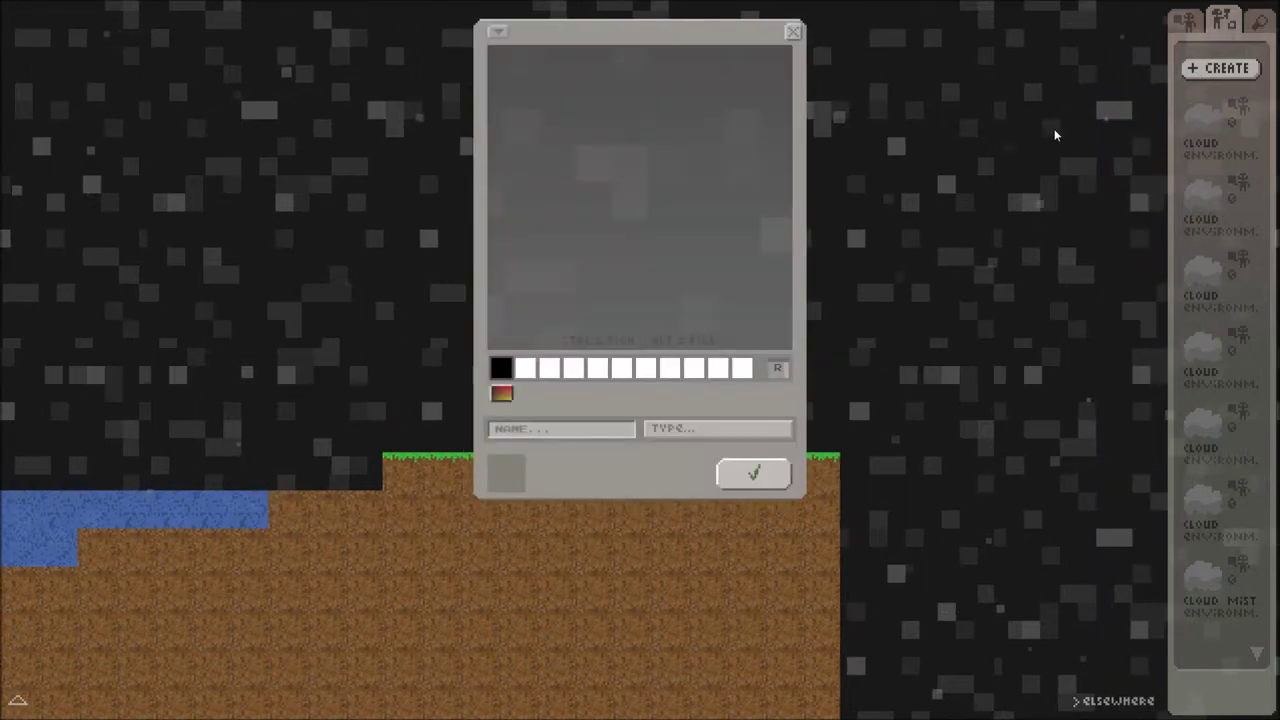
{"action": "left_click", "coordinate": [717, 429]}
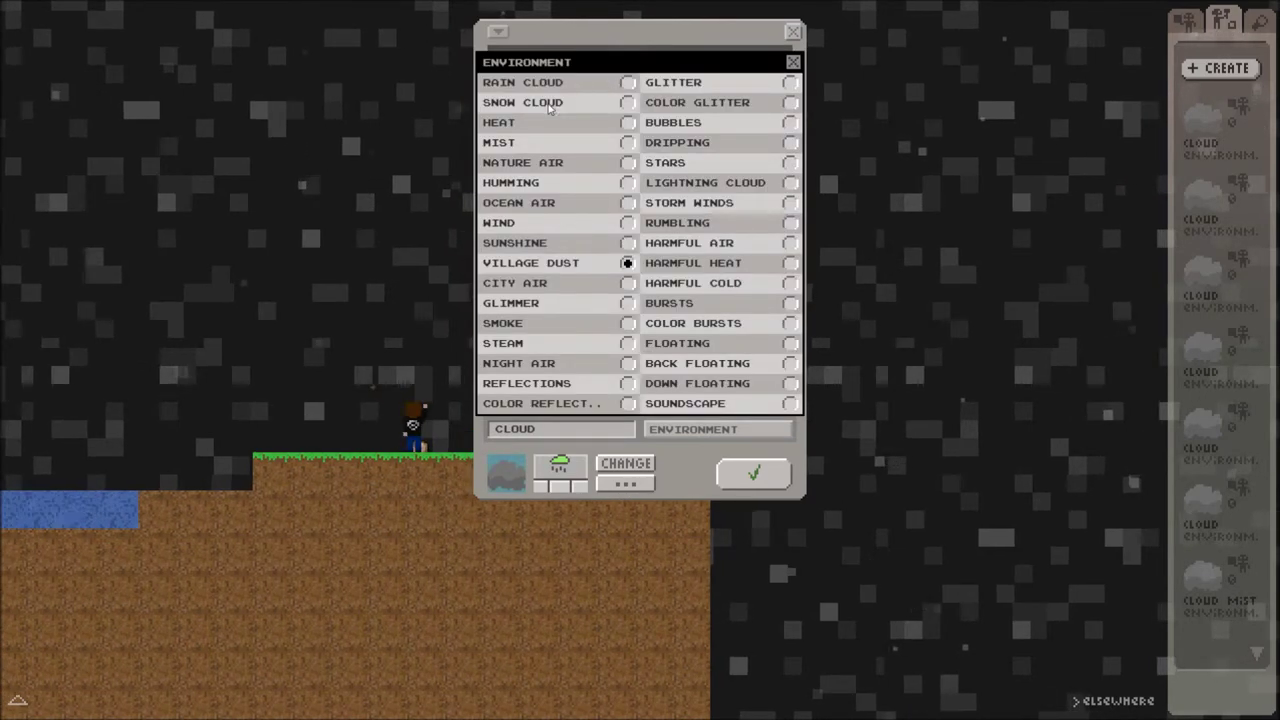
{"action": "left_click", "coordinate": [527, 287]}
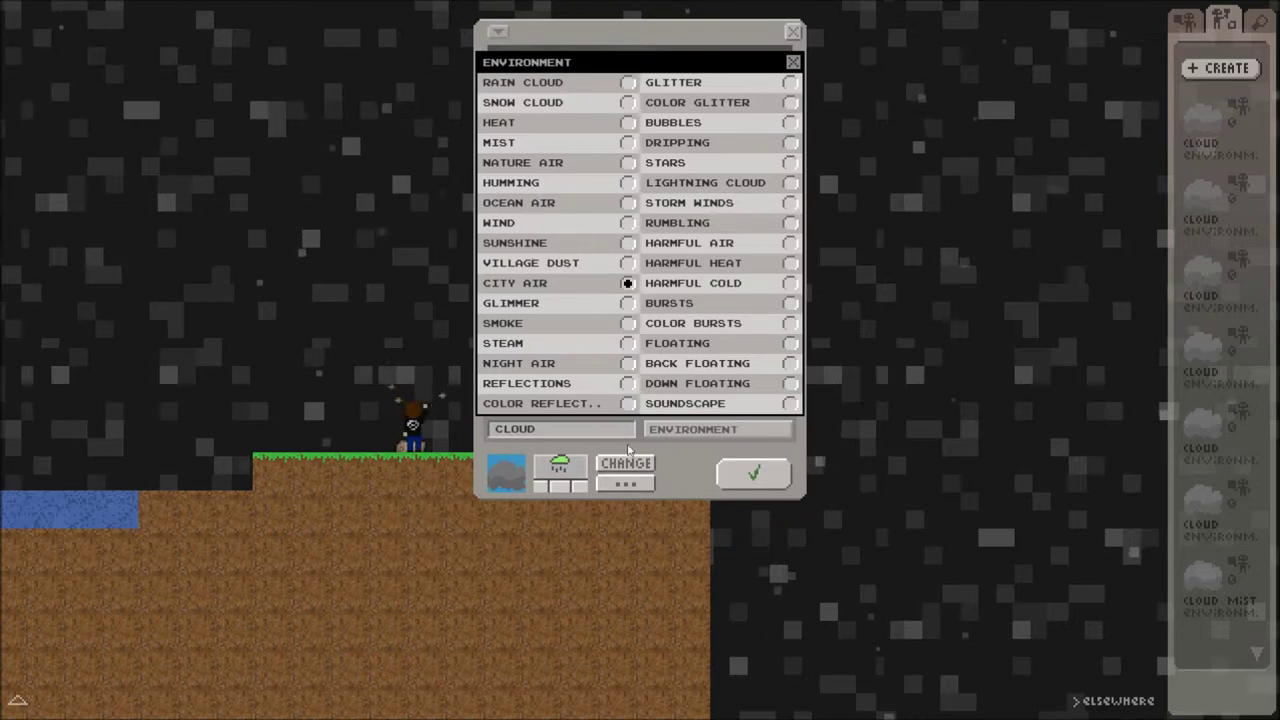
{"action": "left_click", "coordinate": [758, 474]}
{"action": "left_click", "coordinate": [758, 474]}
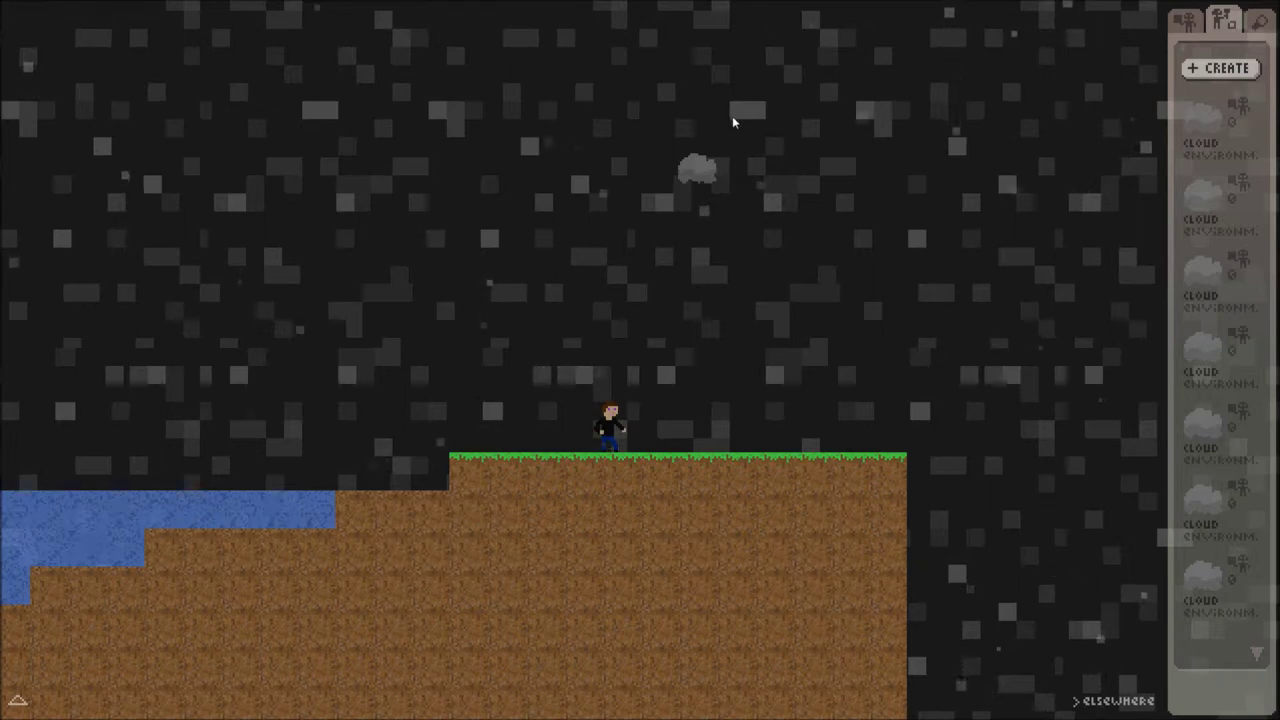
{"action": "left_click", "coordinate": [705, 167]}
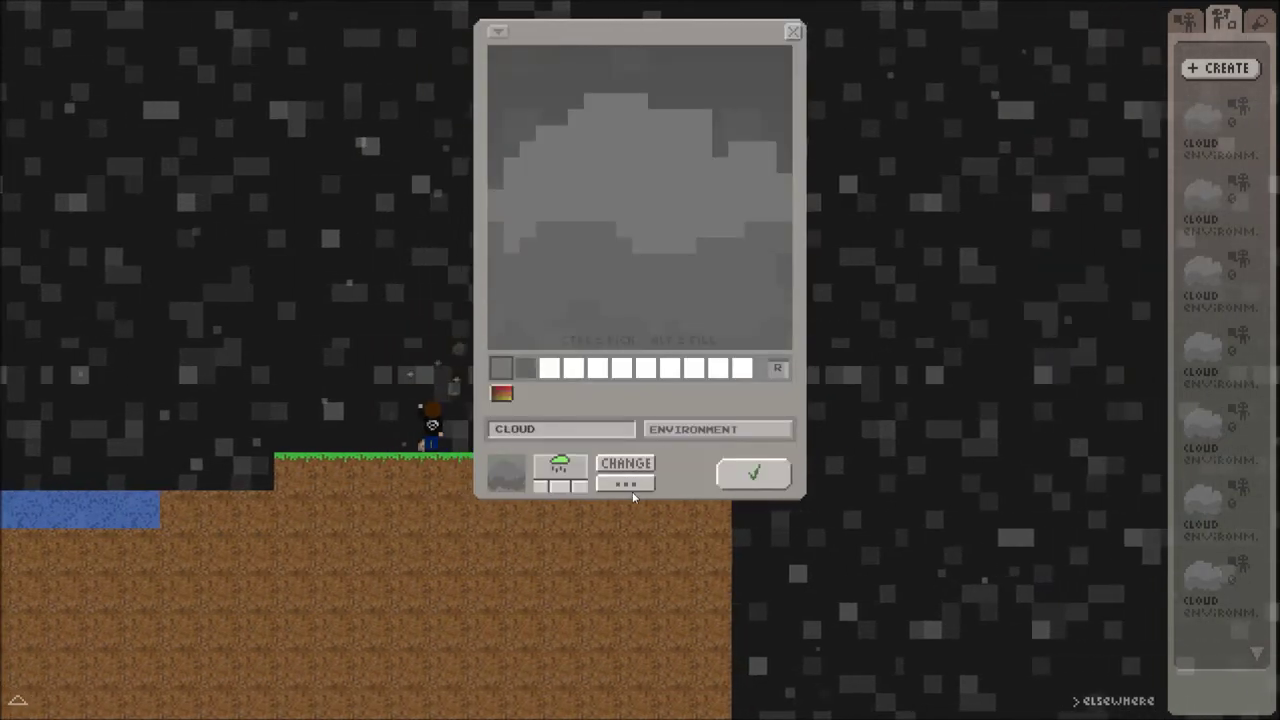
Save a copy of the City Air cloud with the Glimmer effect, and remove its test placement near the character
{"action": "left_click", "coordinate": [628, 486]}
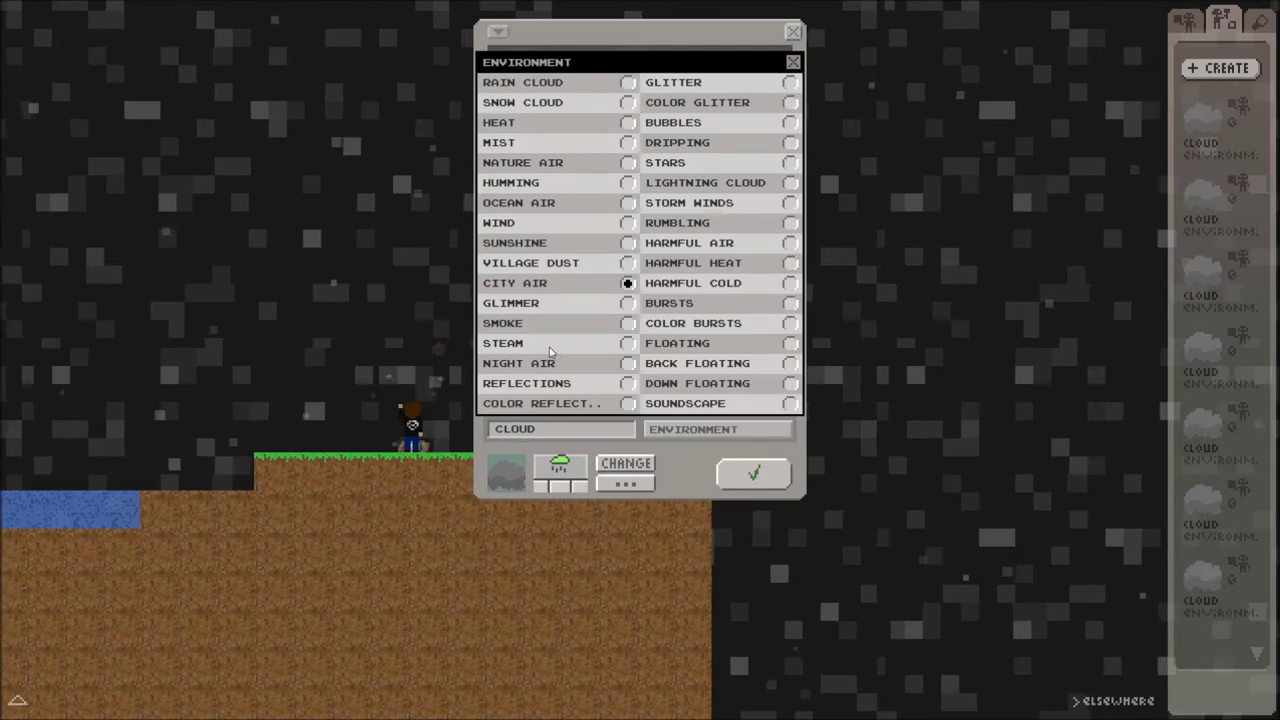
{"action": "left_click", "coordinate": [529, 306]}
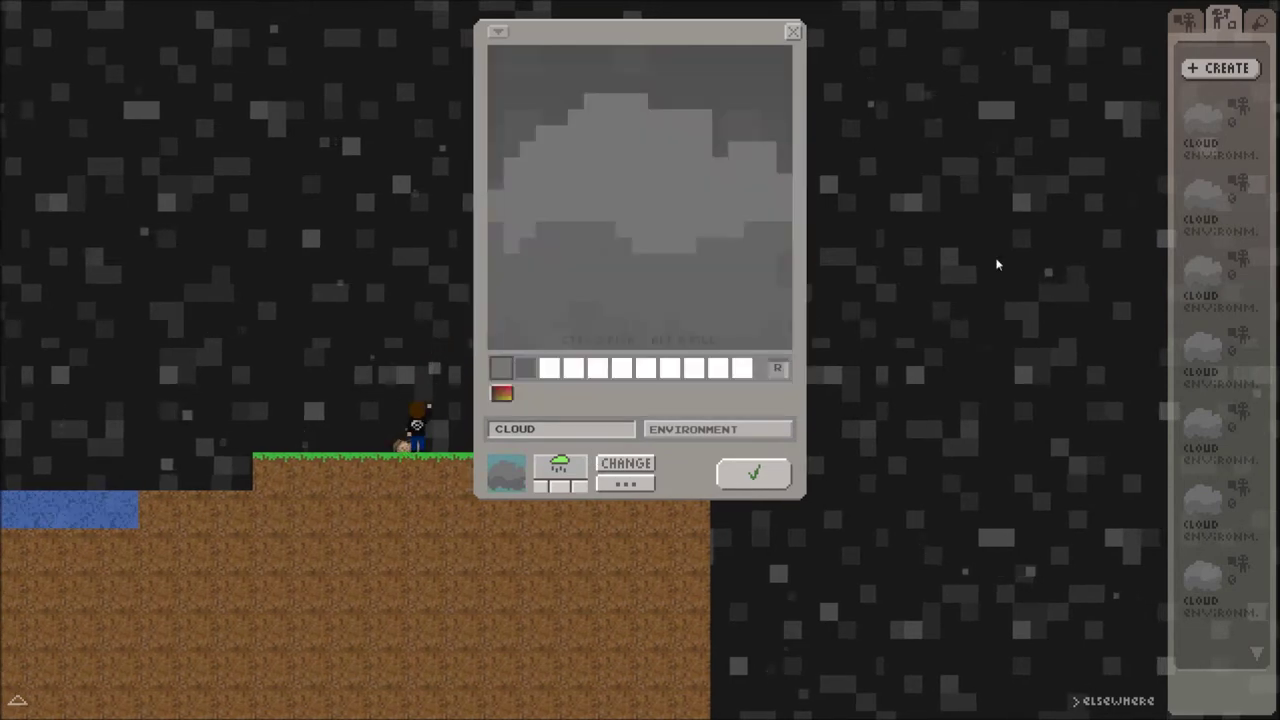
{"action": "left_click", "coordinate": [765, 470]}
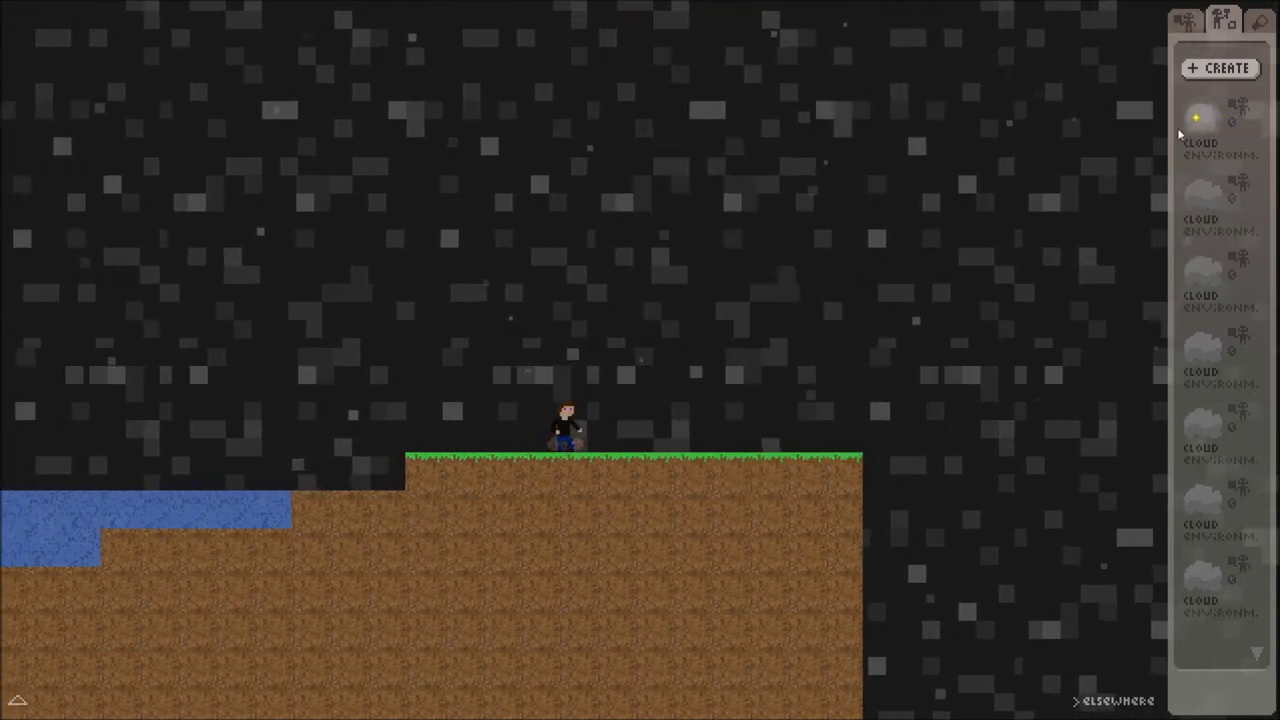
{"action": "key", "text": "d"}
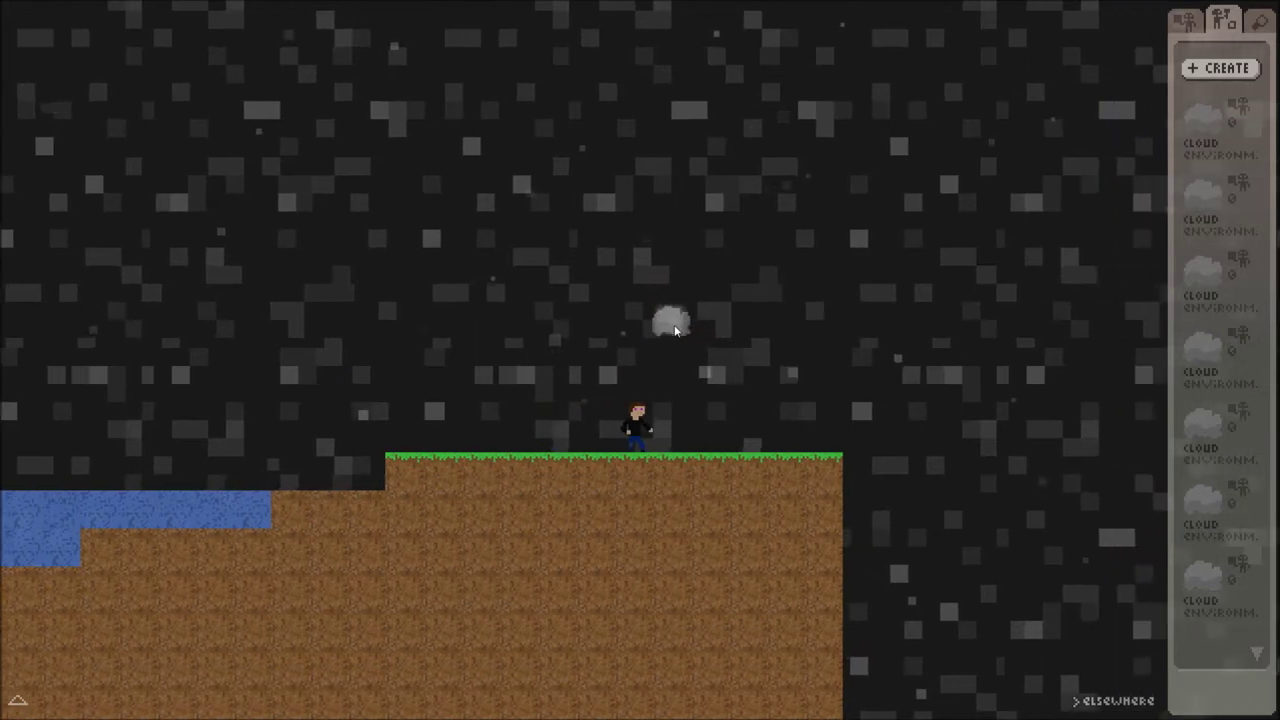
{"action": "left_click", "coordinate": [672, 328]}
Load the Glimmer cloud into a new creation, set its environment effect to Smoke, and save it
{"action": "left_click", "coordinate": [1220, 68]}
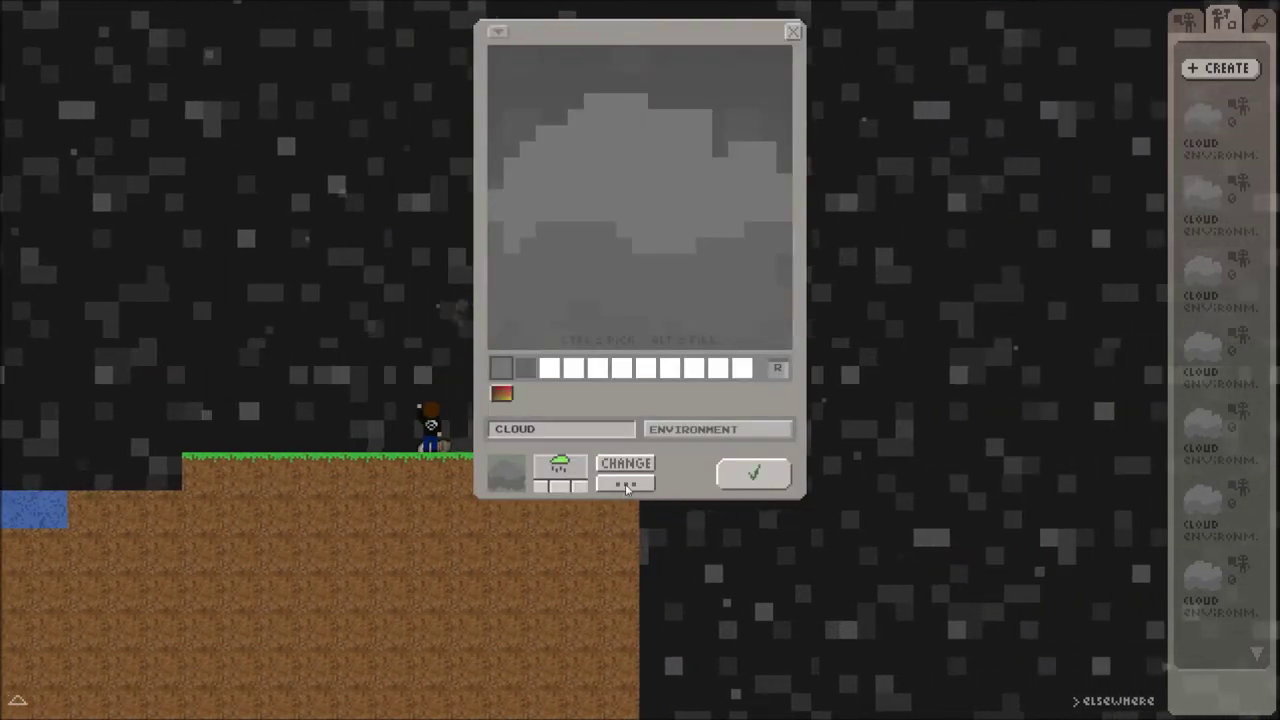
{"action": "left_click", "coordinate": [625, 484]}
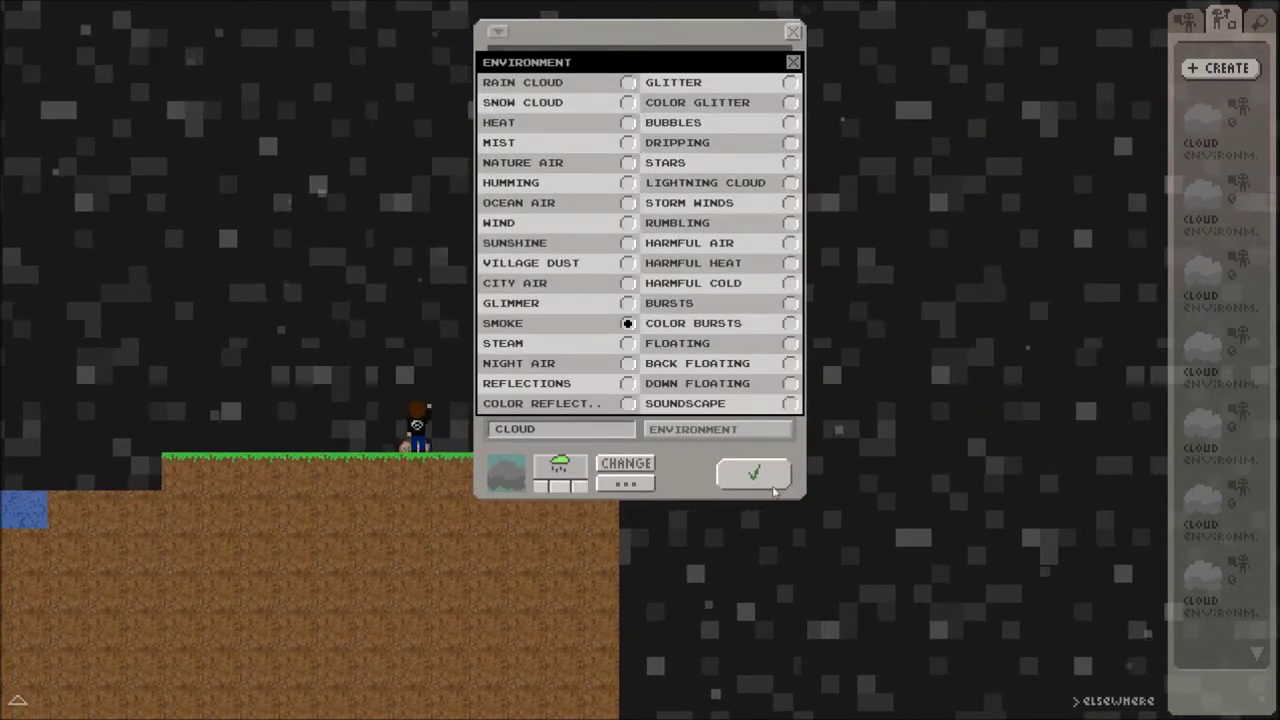
{"action": "left_click", "coordinate": [772, 486]}
{"action": "left_click", "coordinate": [755, 476]}
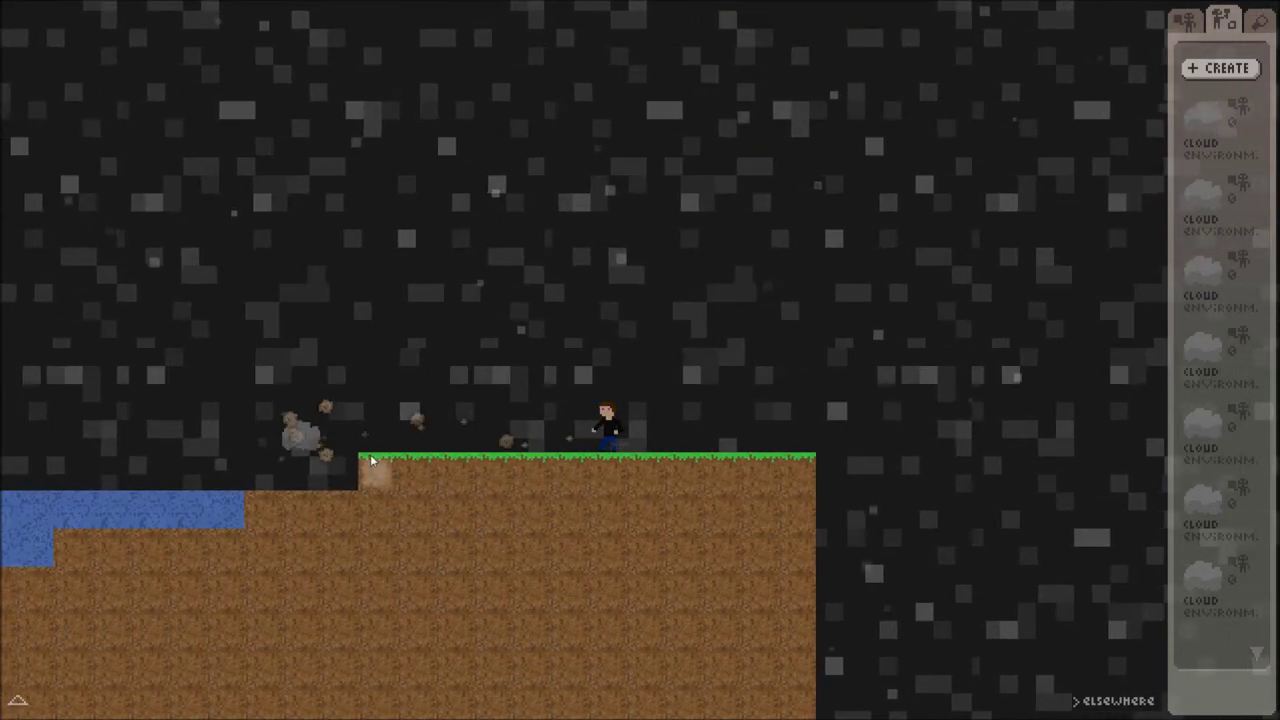
Walk towards the water to observe the Smoke cloud beside the ledge, and remove it
{"action": "key", "text": "Left"}
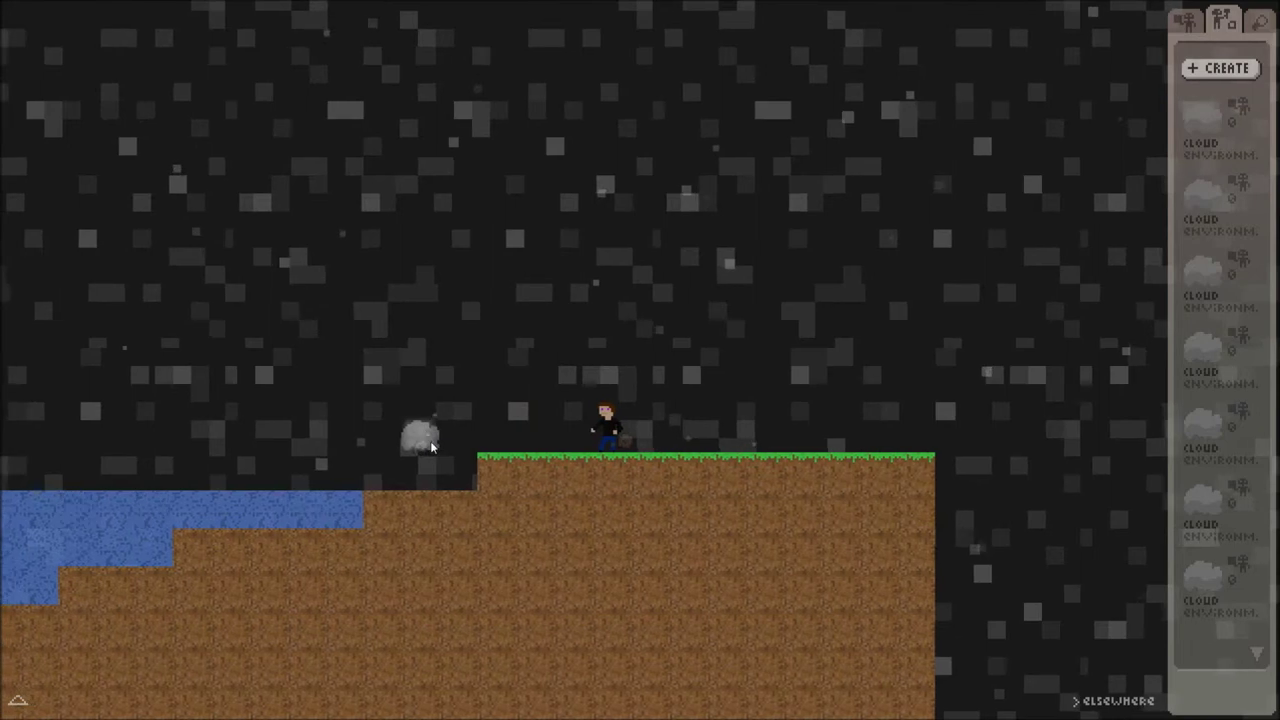
{"action": "key", "text": "Left"}
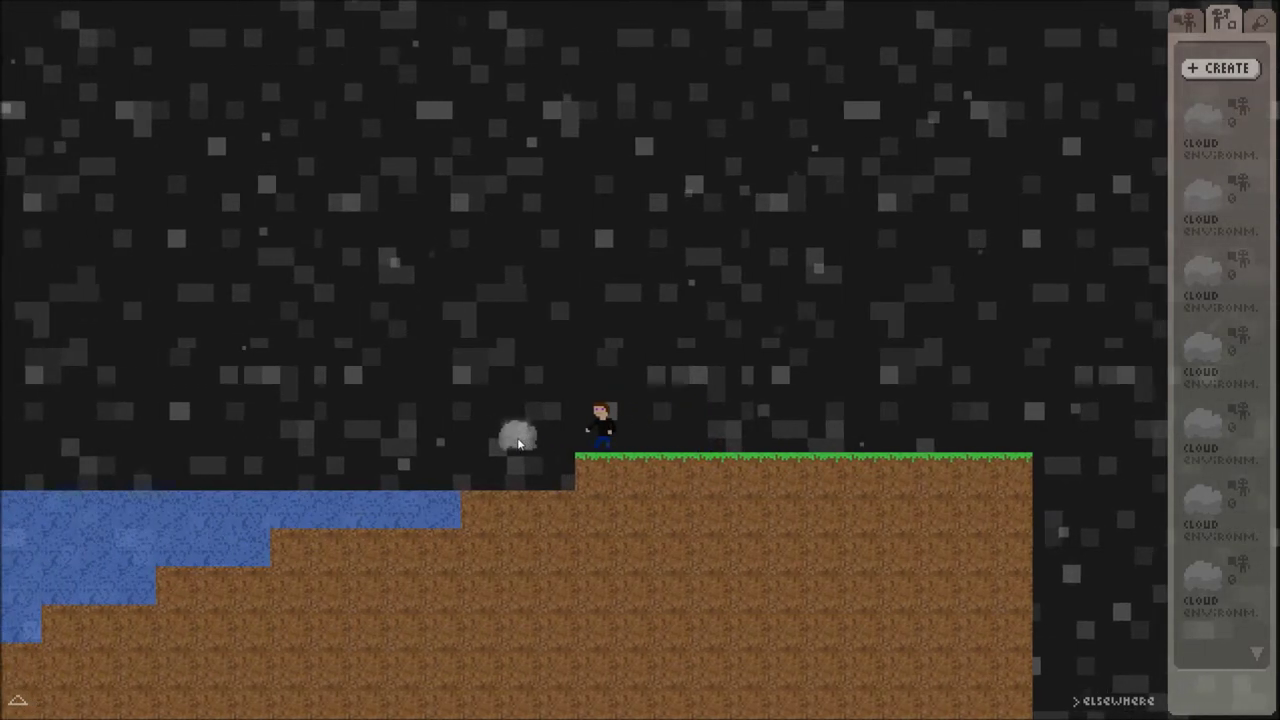
{"action": "left_click", "coordinate": [512, 443]}
Save a copy of the Smoke cloud with the Night Air effect, and place it above the grass ledge
{"action": "left_click", "coordinate": [1217, 68]}
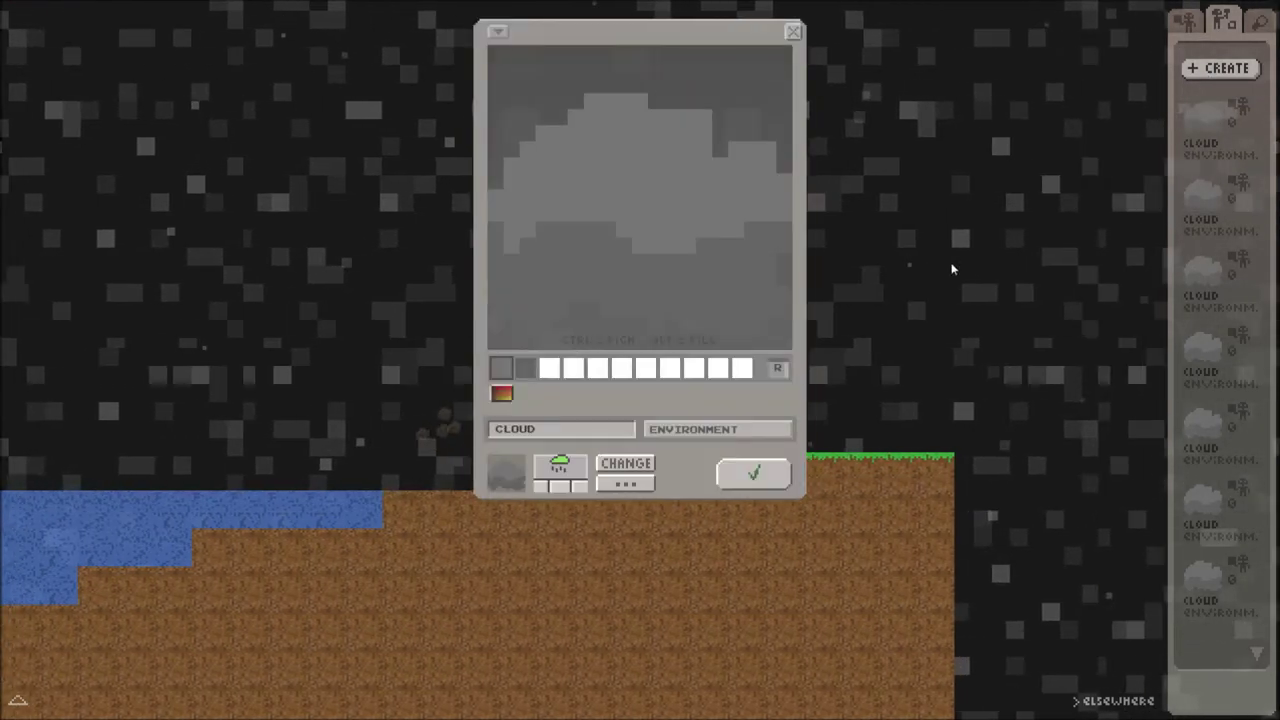
{"action": "left_click", "coordinate": [628, 485]}
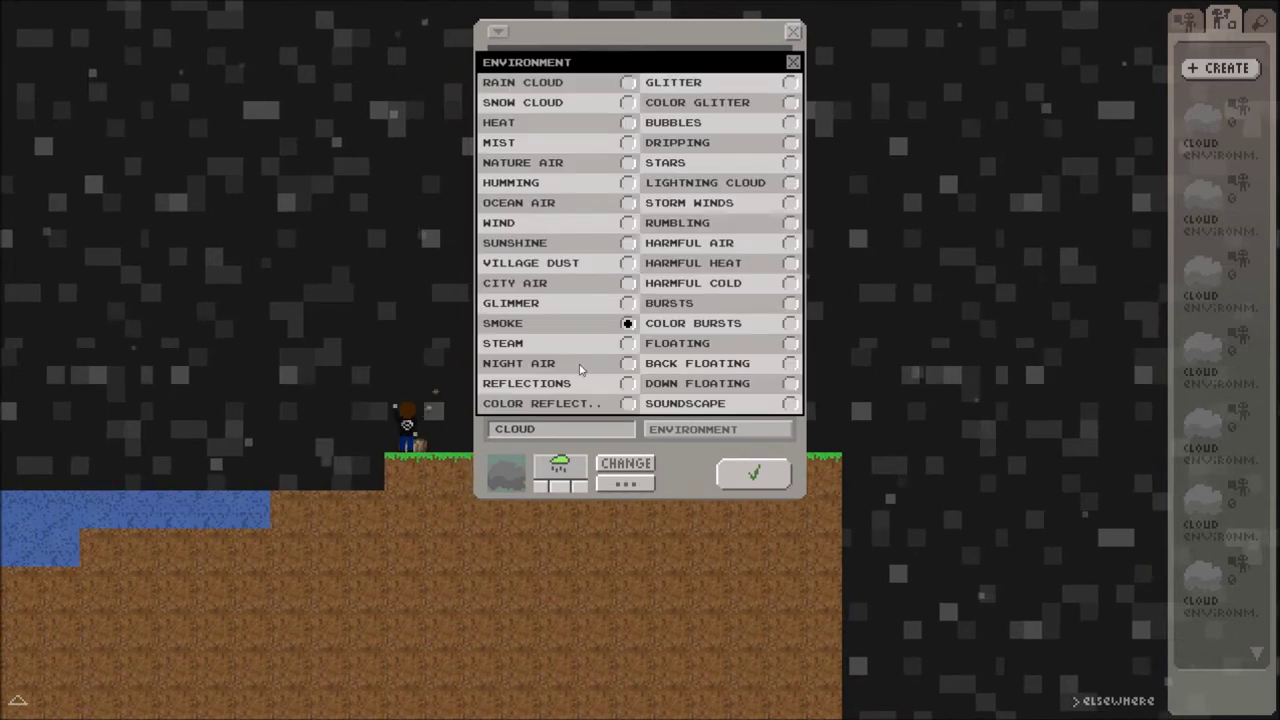
{"action": "left_click", "coordinate": [566, 346]}
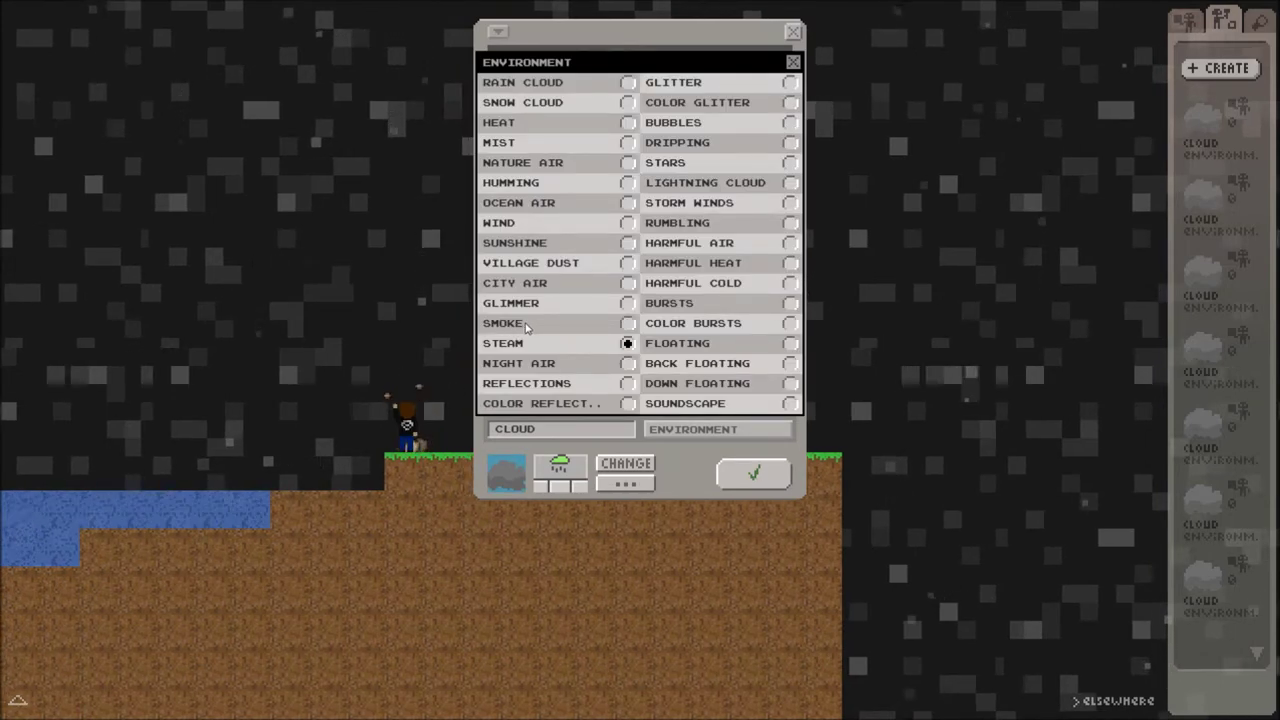
{"action": "left_click", "coordinate": [548, 367]}
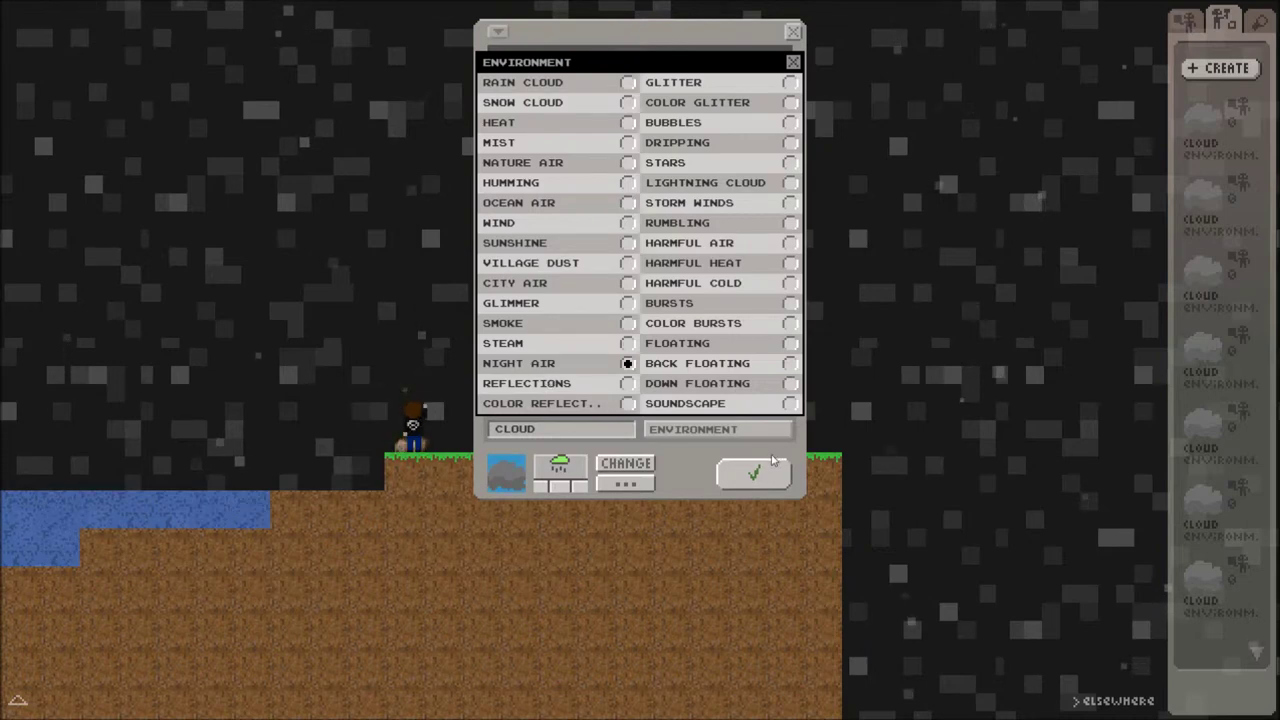
{"action": "left_click", "coordinate": [776, 462]}
{"action": "left_click", "coordinate": [766, 470]}
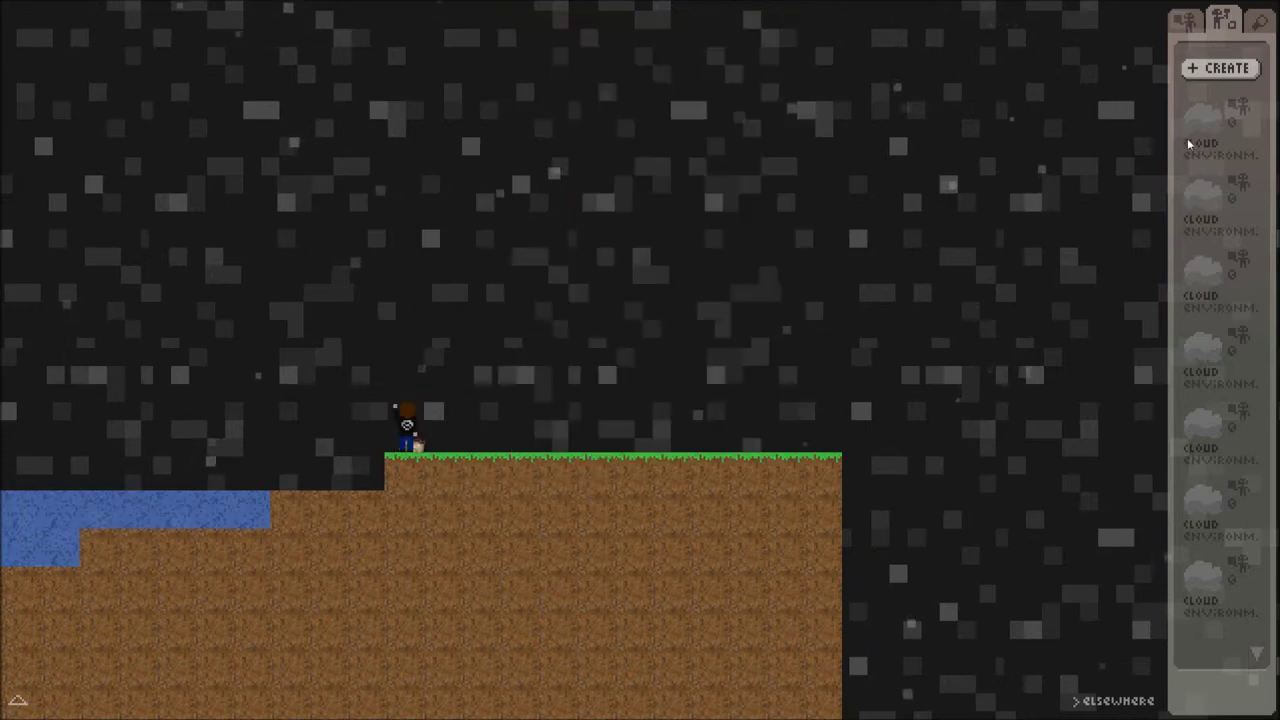
{"action": "left_click_drag", "start_coordinate": [1200, 127], "coordinate": [742, 347]}
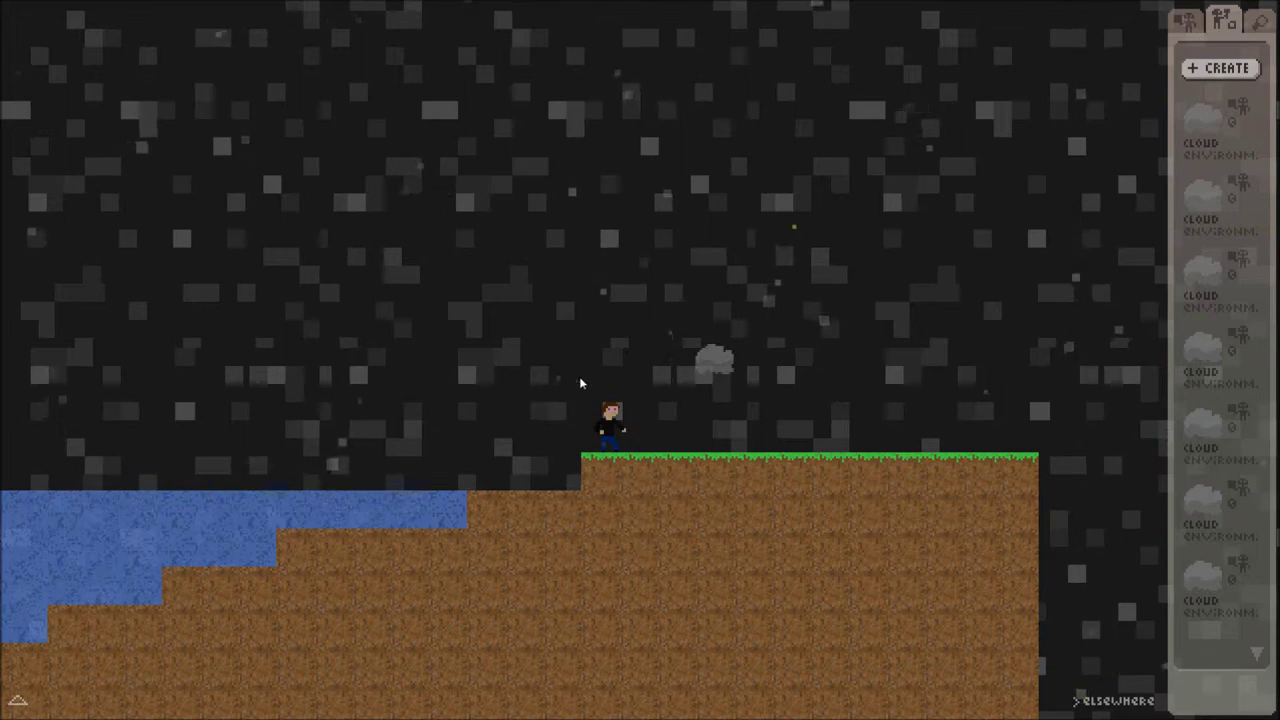
Save a copy of the Night Air cloud with the Reflections effect, and test it in the air beside the character
{"action": "left_click", "coordinate": [1203, 120]}
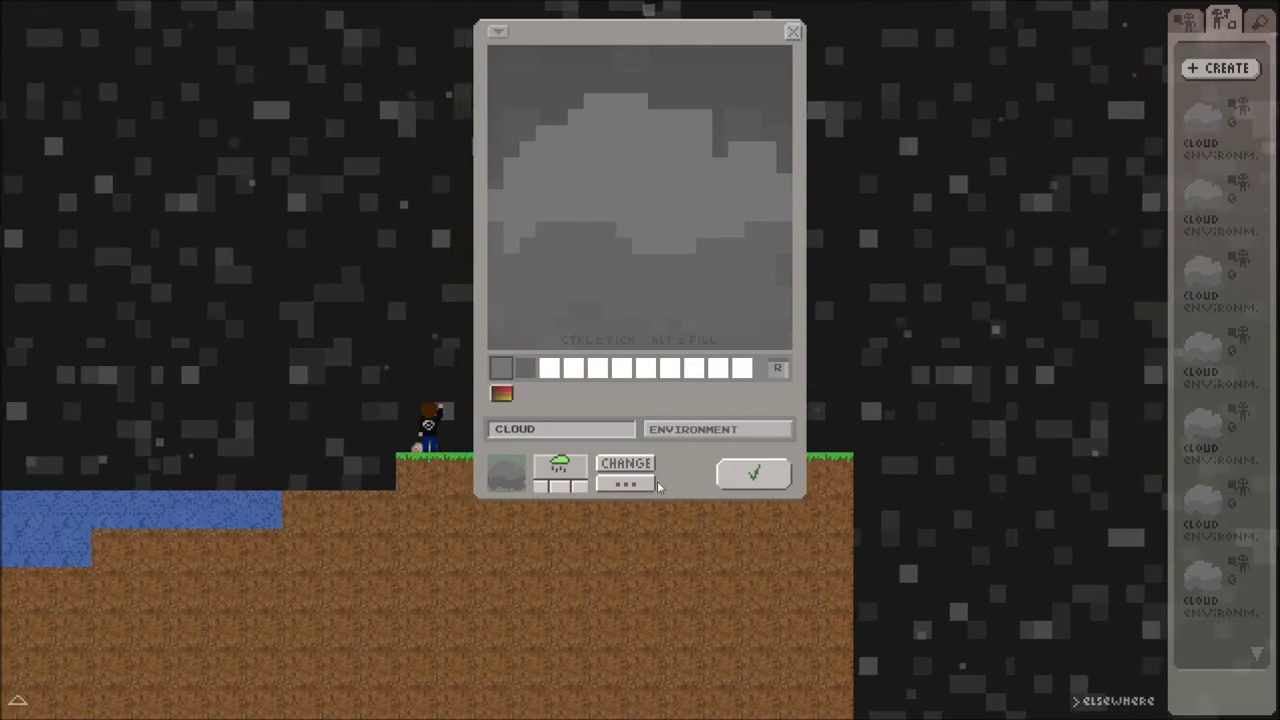
{"action": "left_click", "coordinate": [650, 485]}
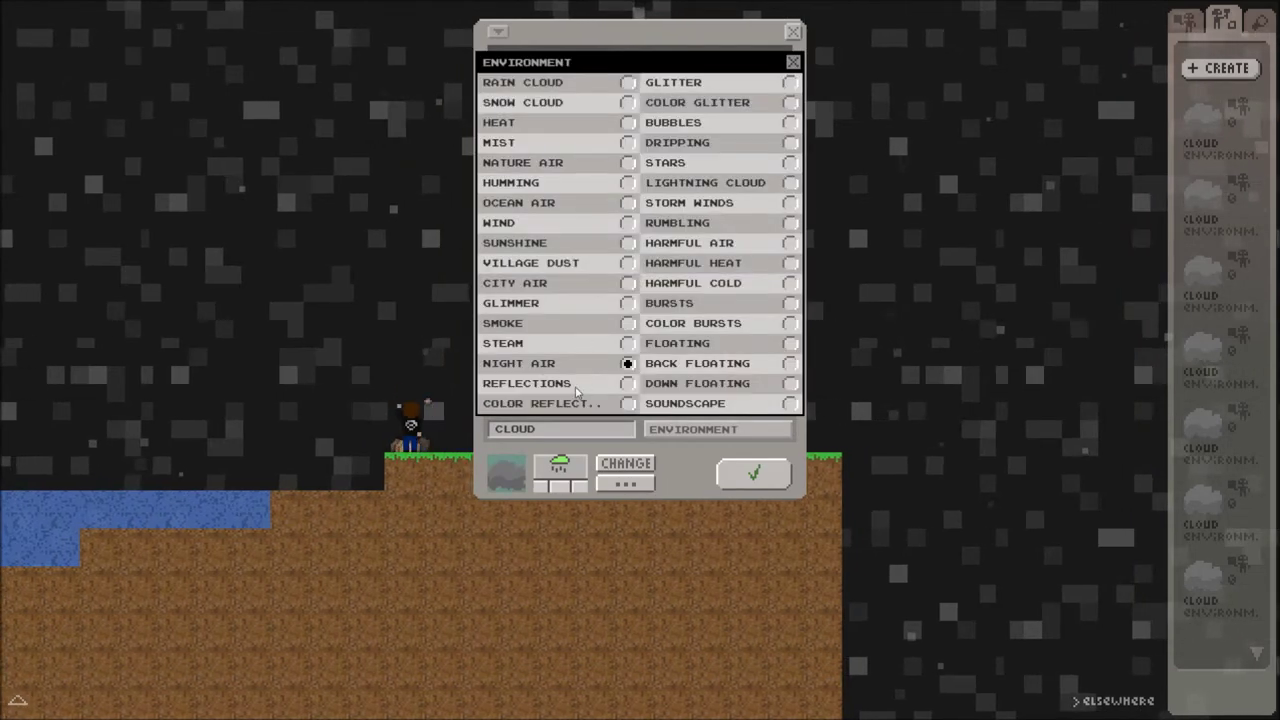
{"action": "left_click", "coordinate": [755, 474]}
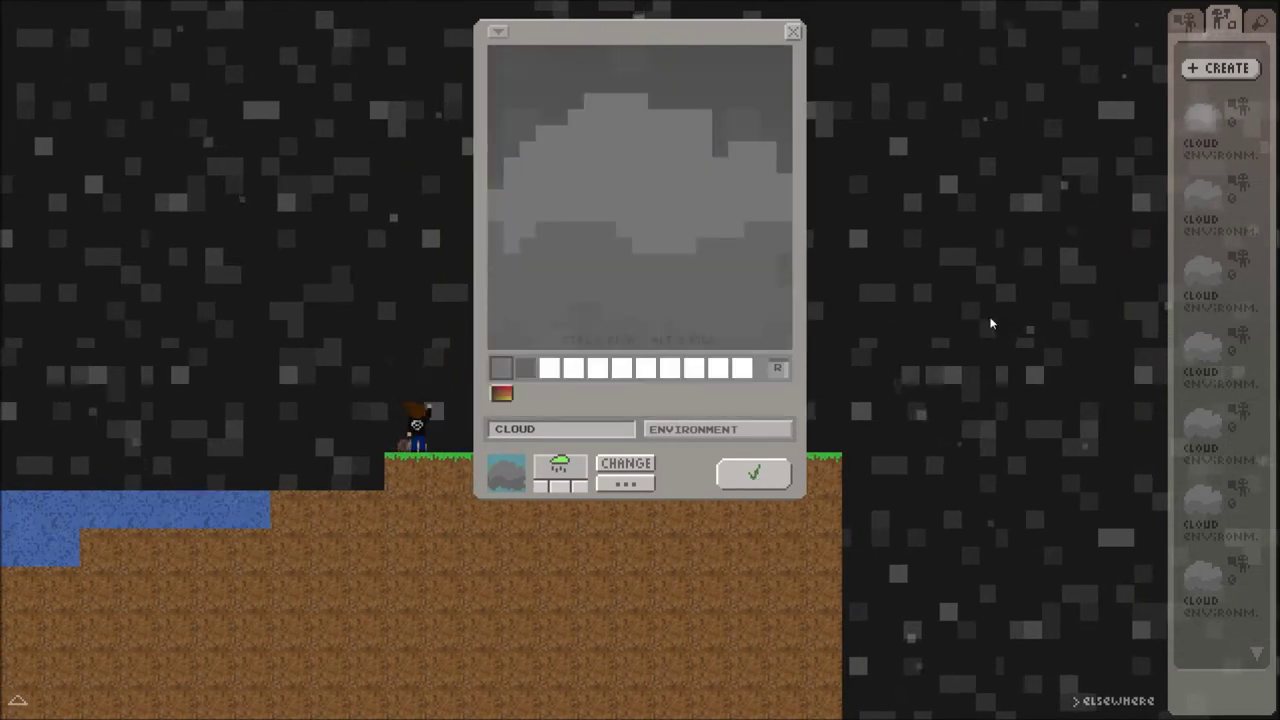
{"action": "left_click", "coordinate": [755, 476]}
{"action": "left_click", "coordinate": [821, 343]}
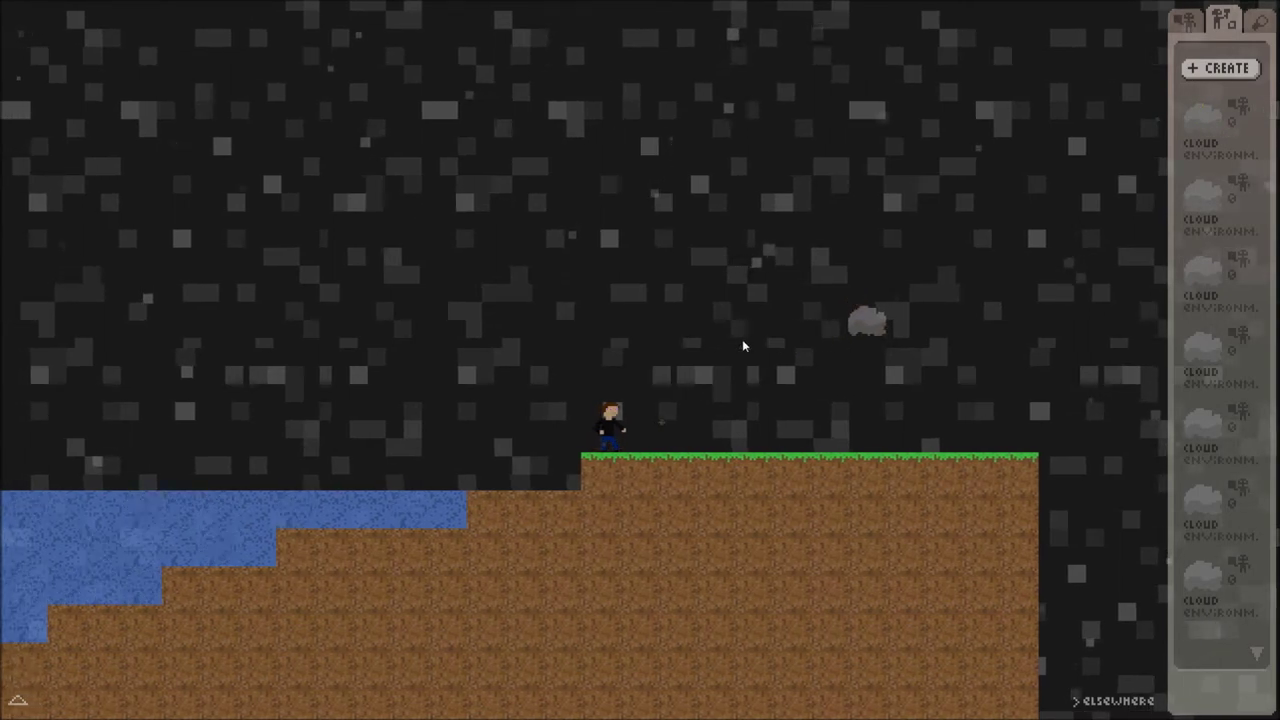
{"action": "key", "text": "d"}
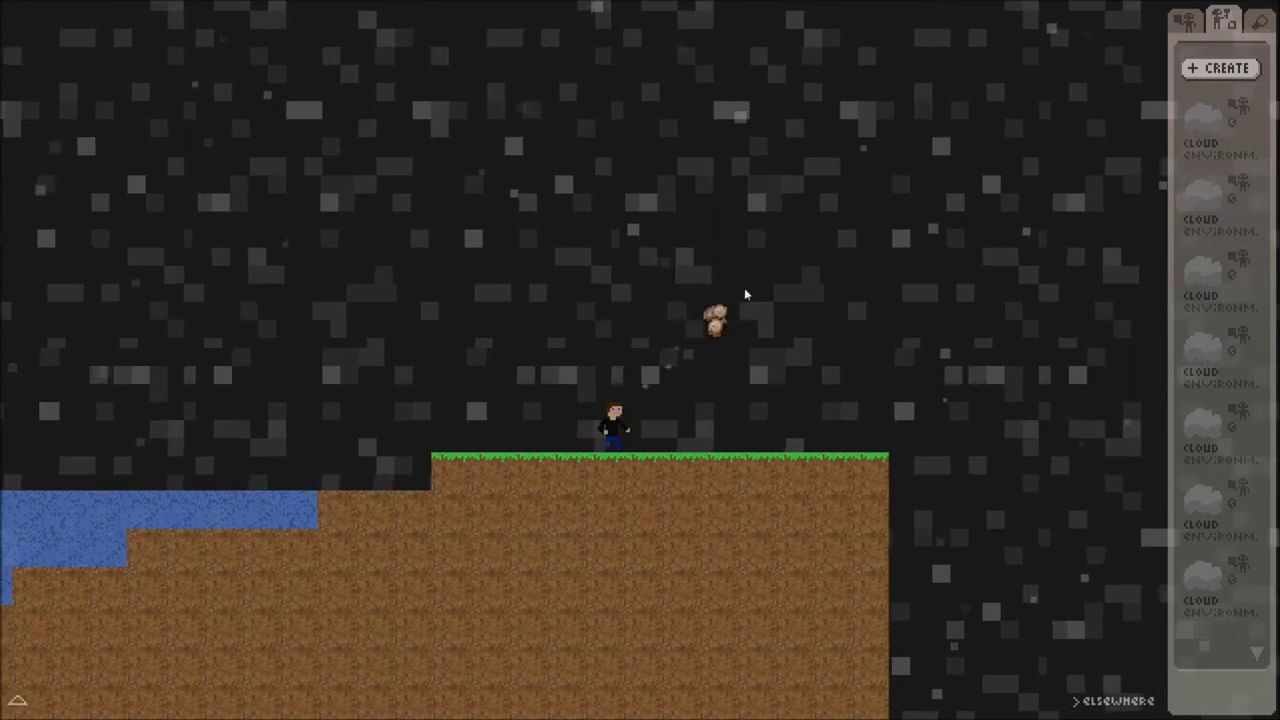
Save a copy of the Reflections cloud with the Color Reflections effect, and remove its test placement above the character
{"action": "left_click", "coordinate": [1215, 131]}
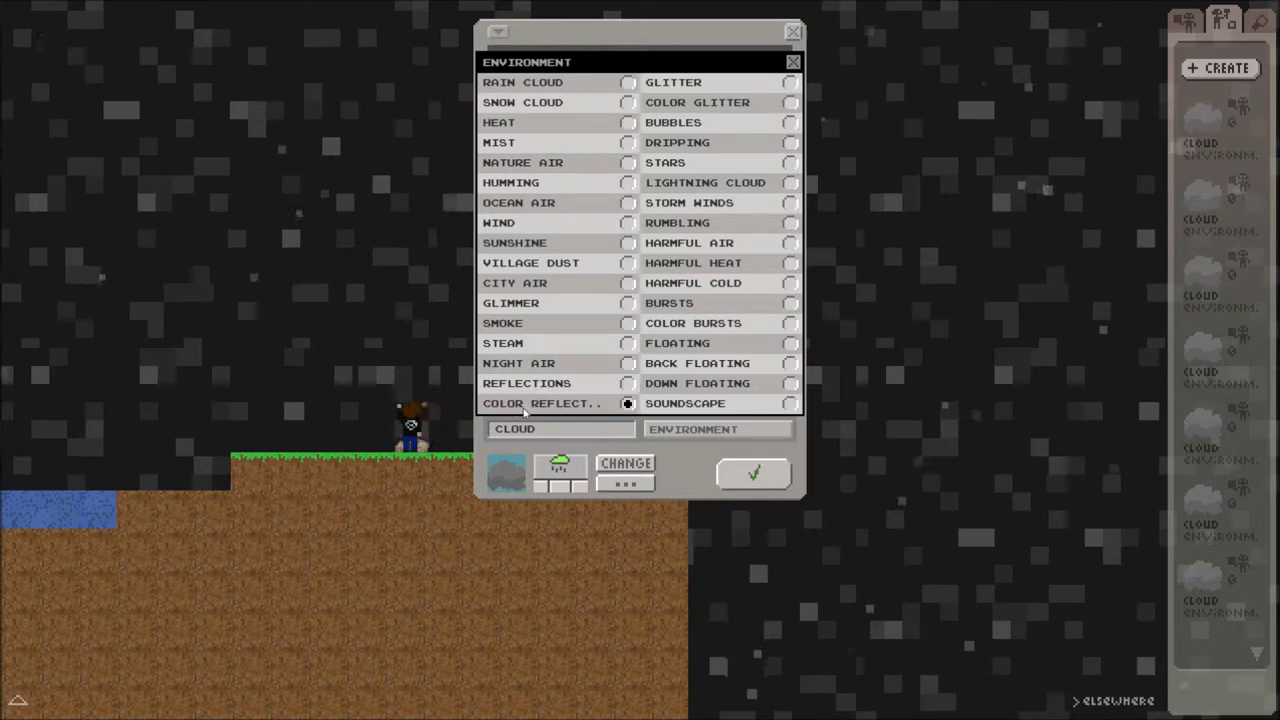
{"action": "left_click", "coordinate": [742, 480]}
{"action": "left_click", "coordinate": [735, 482]}
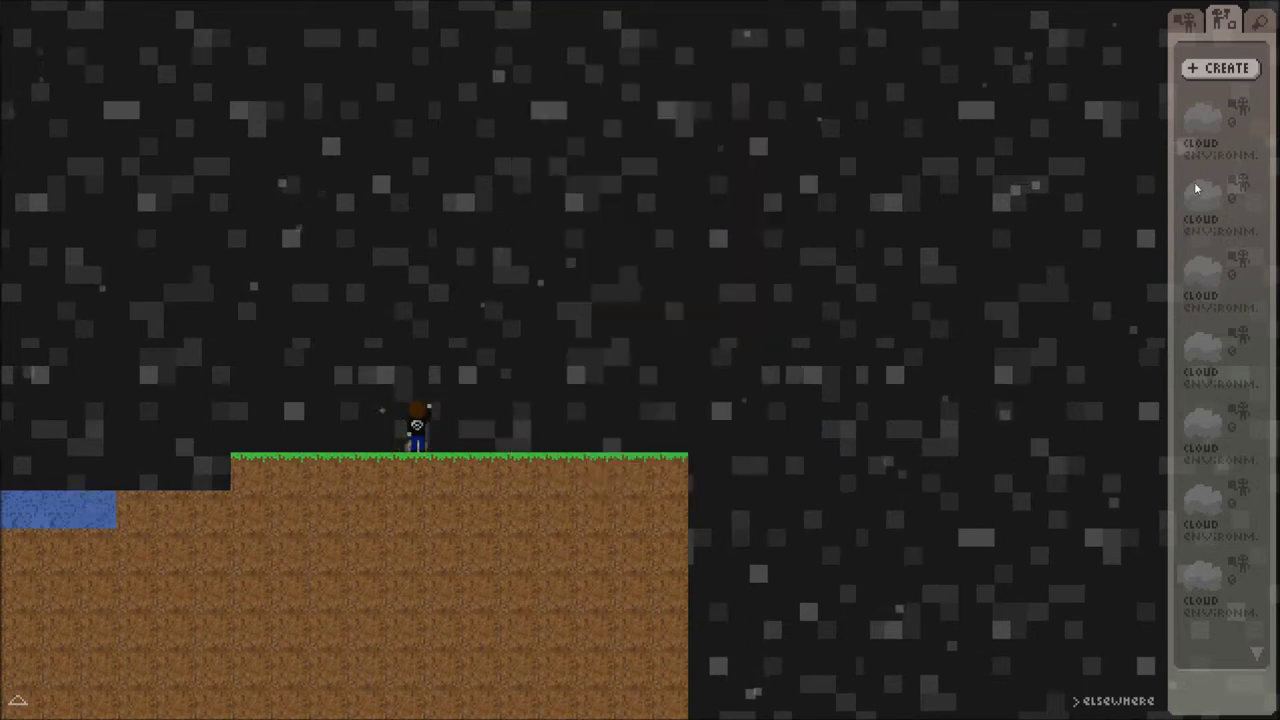
{"action": "key", "text": "d"}
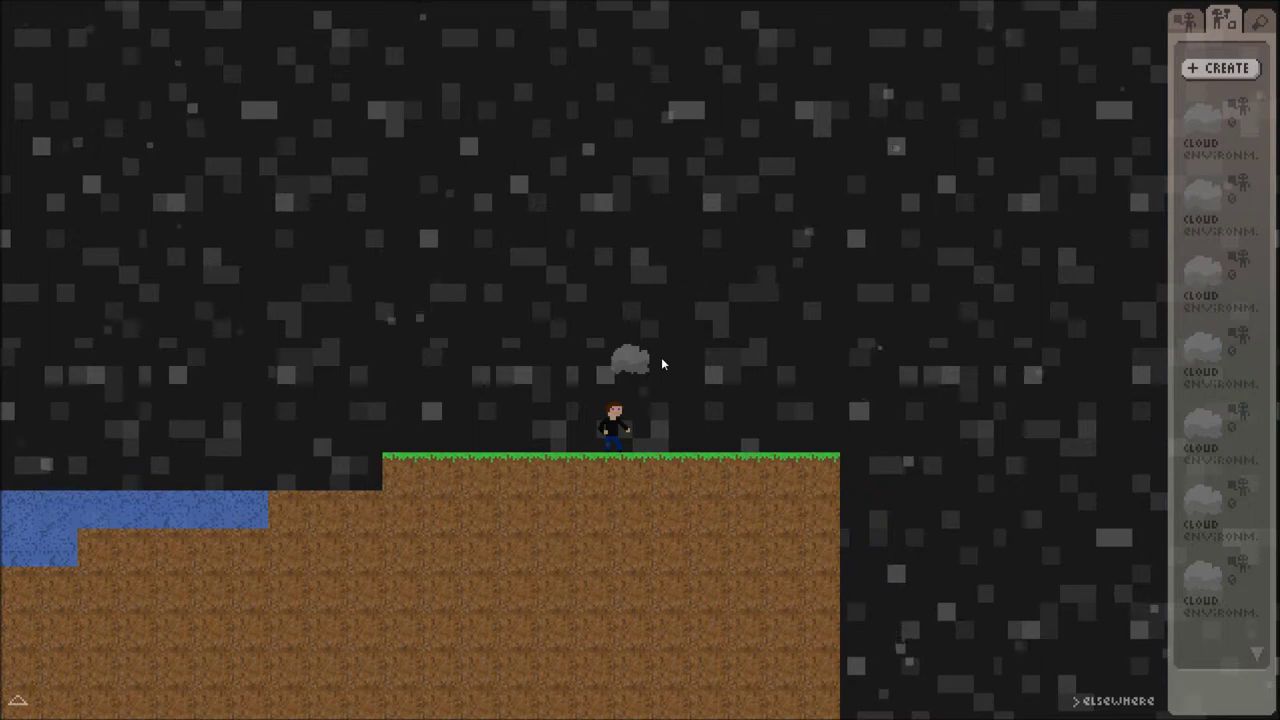
{"action": "key", "text": "space"}
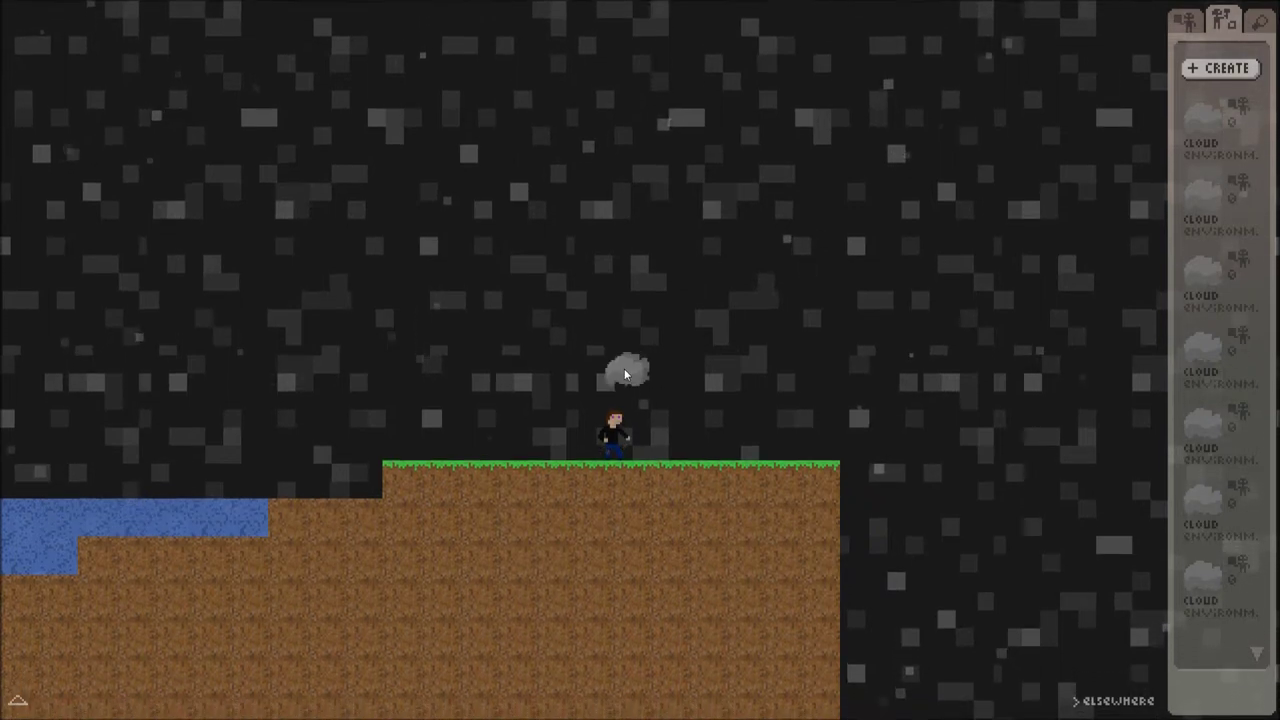
{"action": "left_click", "coordinate": [627, 364]}
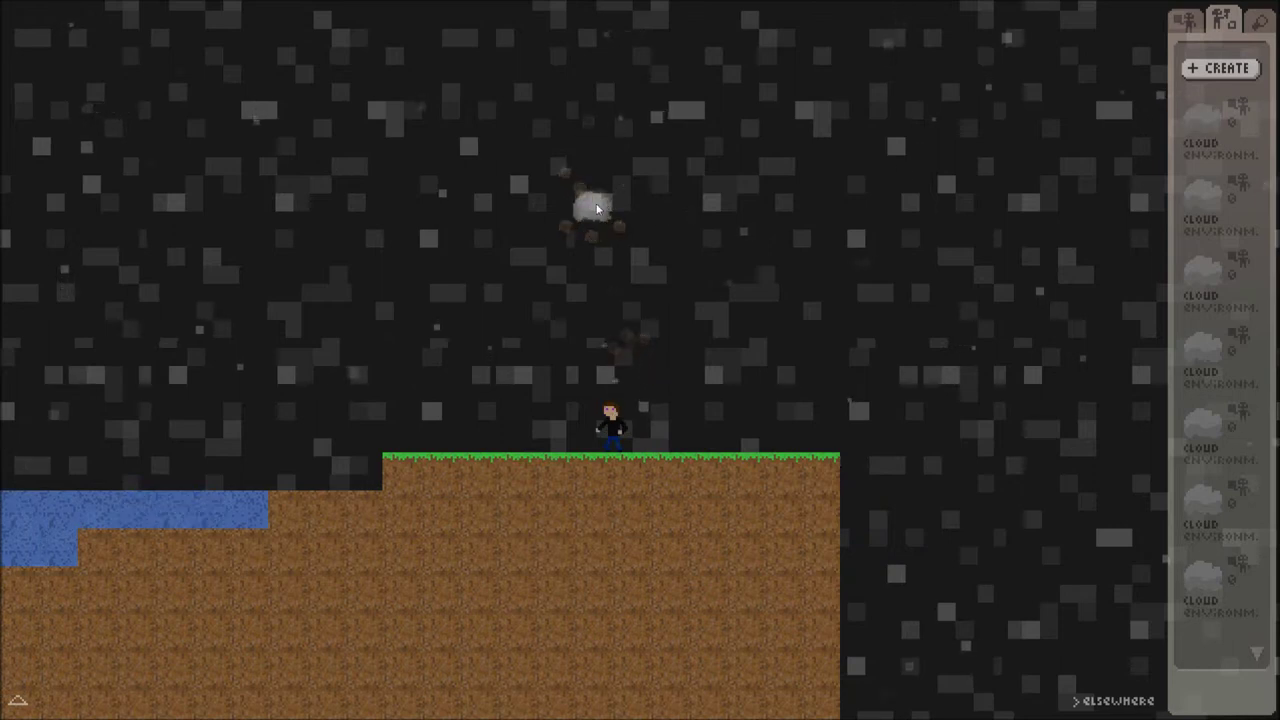
Save a copy of the Color Reflections cloud with the Glitter effect, place it above the grass, and walk past it
{"action": "left_click_drag", "start_coordinate": [1125, 108], "coordinate": [1220, 68]}
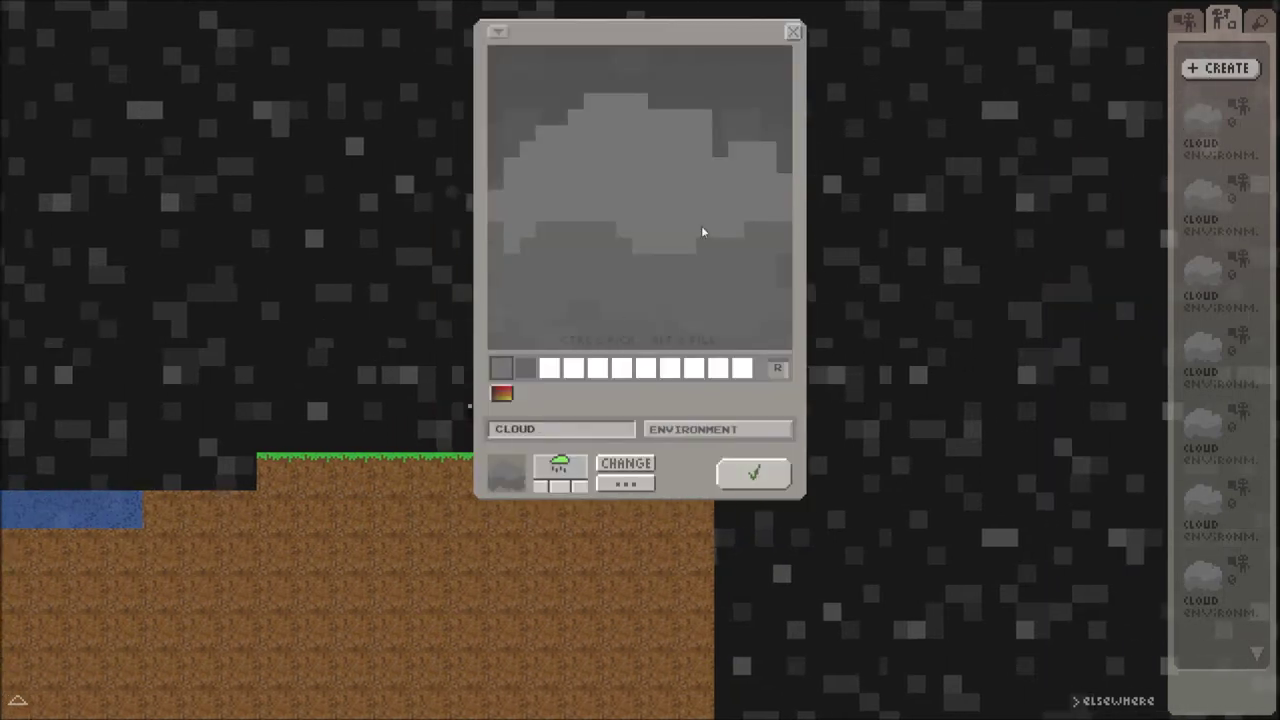
{"action": "left_click", "coordinate": [628, 484]}
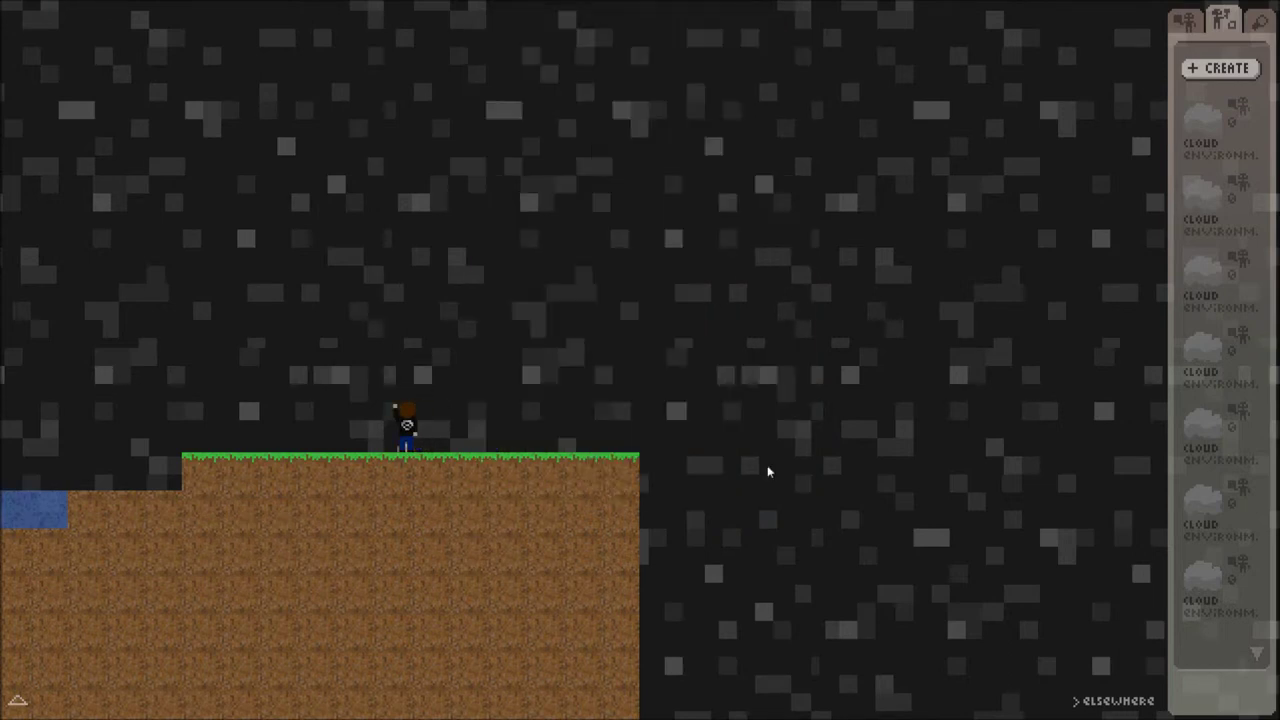
{"action": "left_click_drag", "start_coordinate": [1205, 130], "coordinate": [727, 377]}
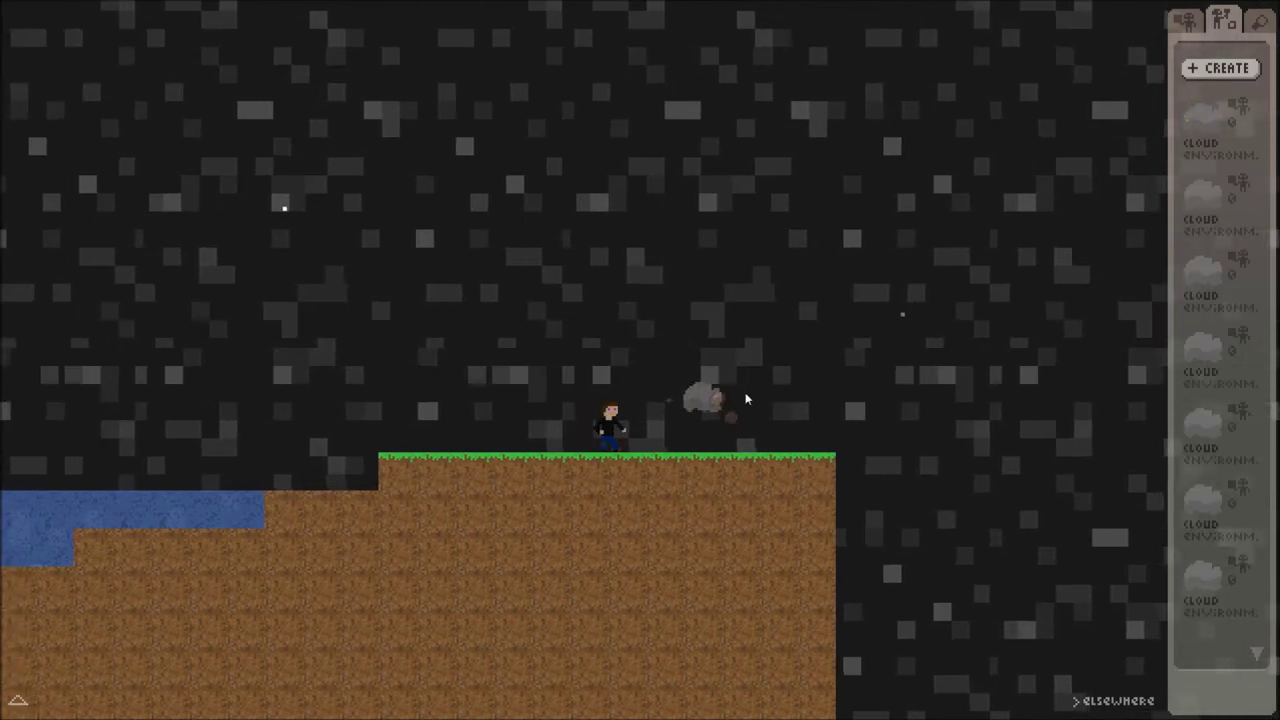
{"action": "key", "text": "d"}
{"action": "key", "text": "a"}
{"action": "key", "text": "d"}
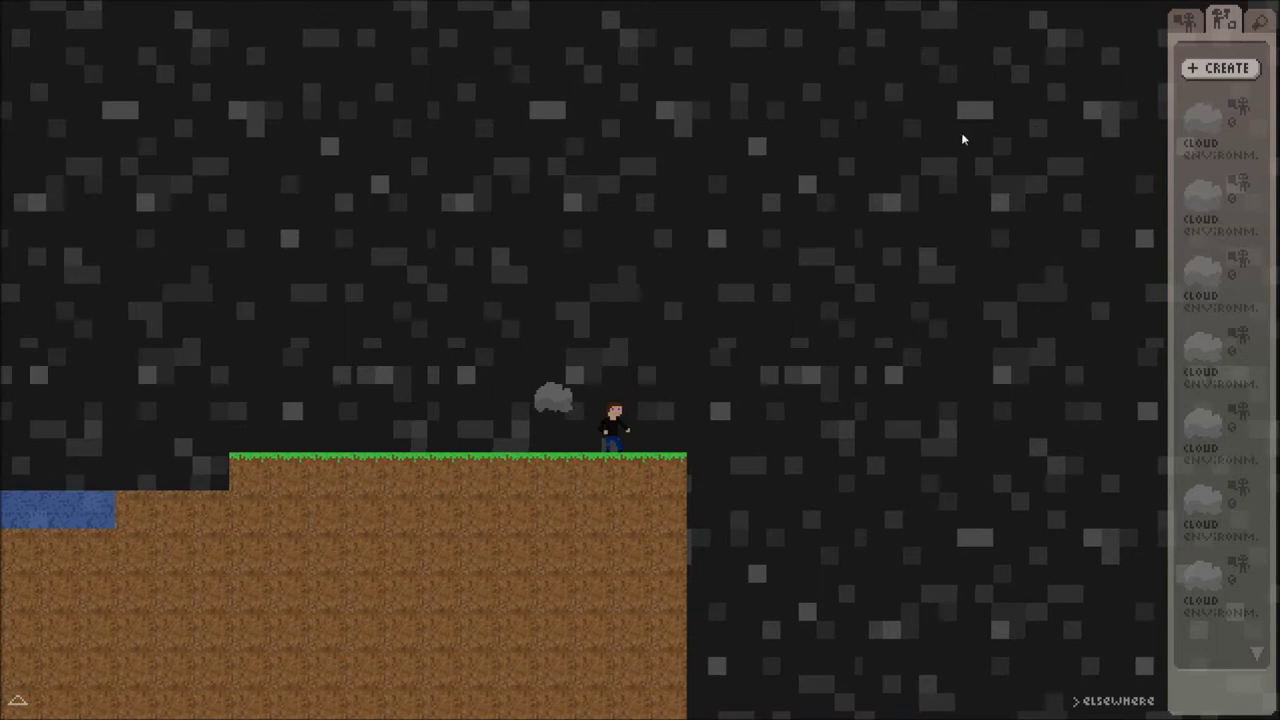
Load the Glitter cloud into a new creation, set its environment effect to Color Glitter, save it, and test it above the grass
{"action": "left_click", "coordinate": [1204, 82]}
{"action": "left_click", "coordinate": [625, 484]}
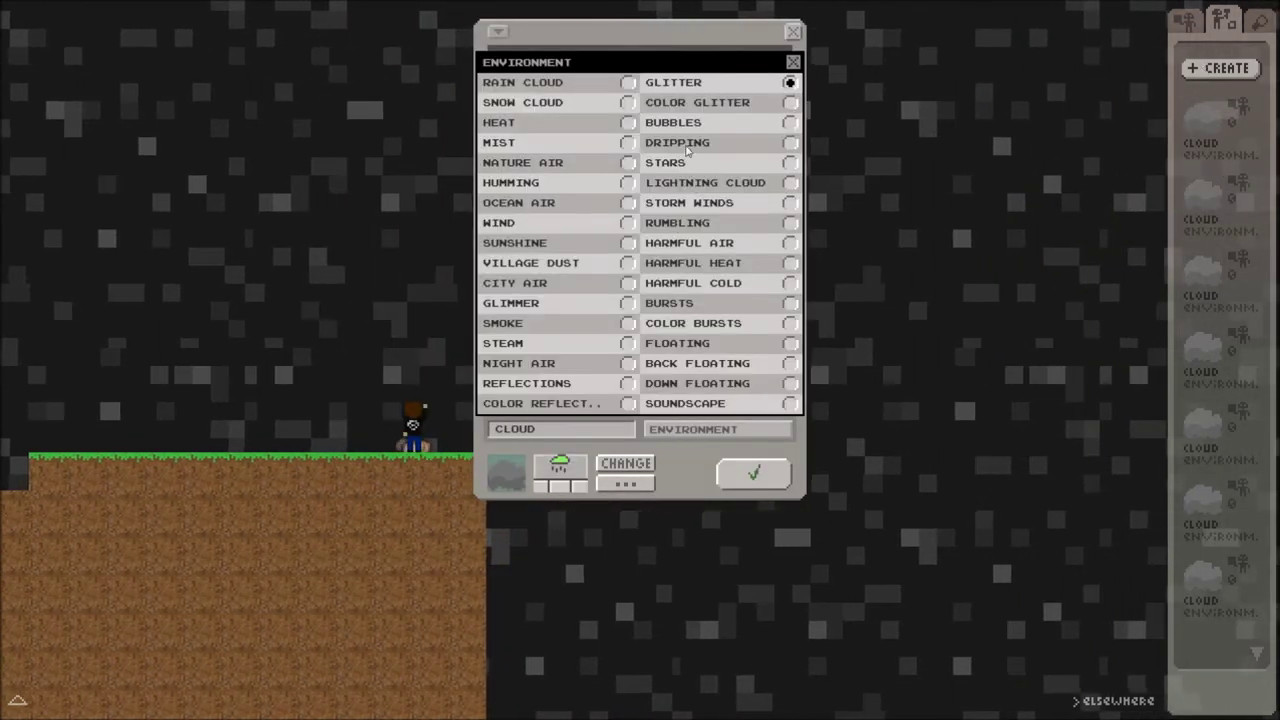
{"action": "left_click", "coordinate": [678, 104]}
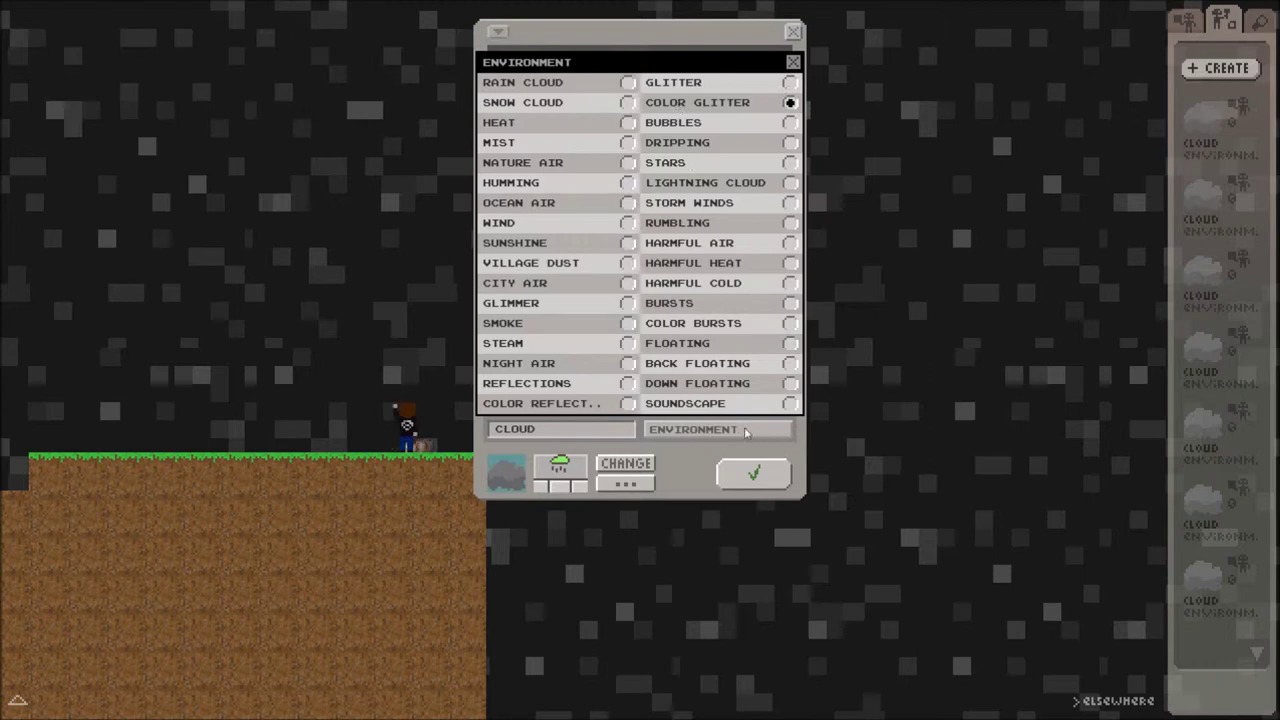
{"action": "left_click", "coordinate": [753, 476]}
{"action": "left_click", "coordinate": [753, 476]}
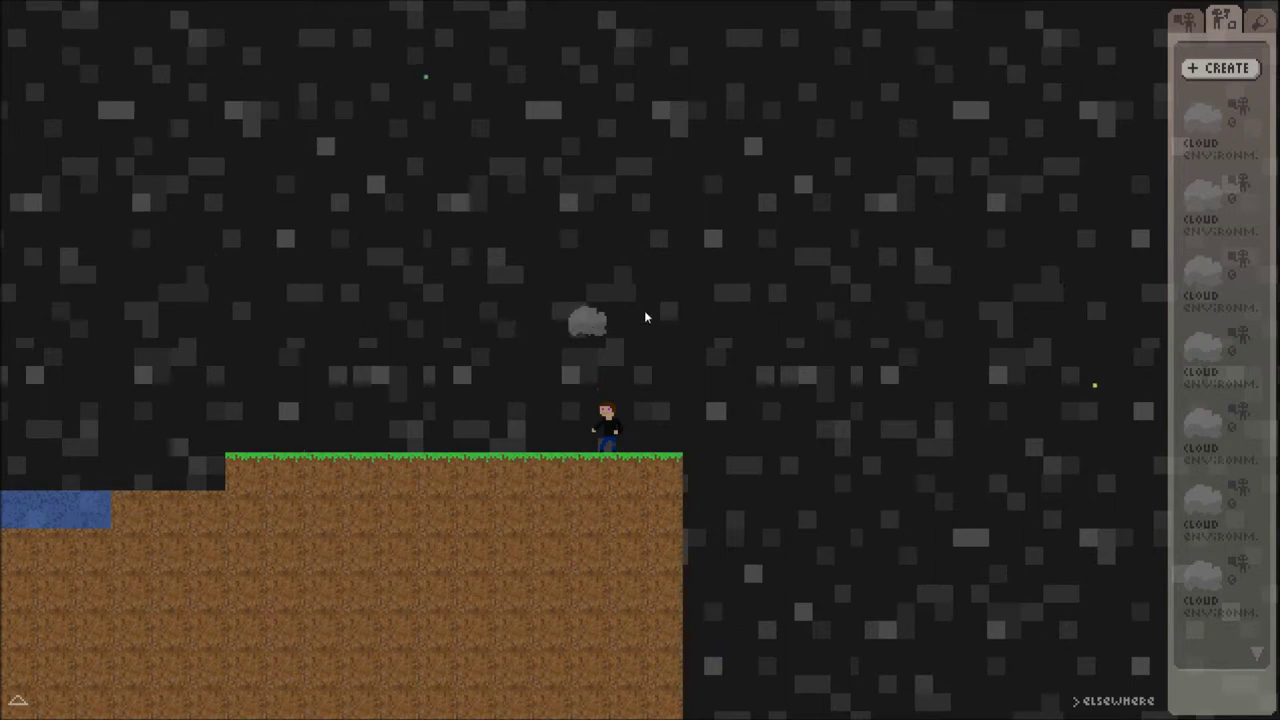
Save a copy of the Color Glitter cloud with the Bubbles effect, and place it above the grass near the character
{"action": "left_click", "coordinate": [1208, 72]}
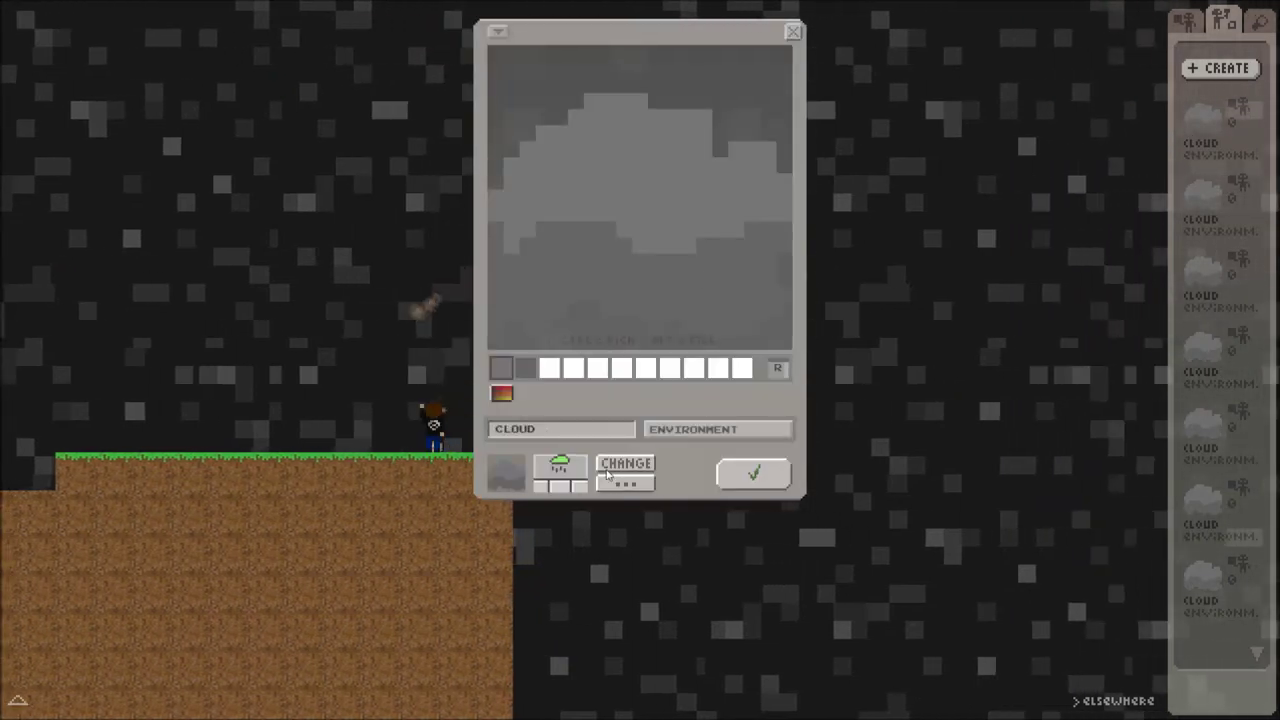
{"action": "left_click", "coordinate": [616, 484]}
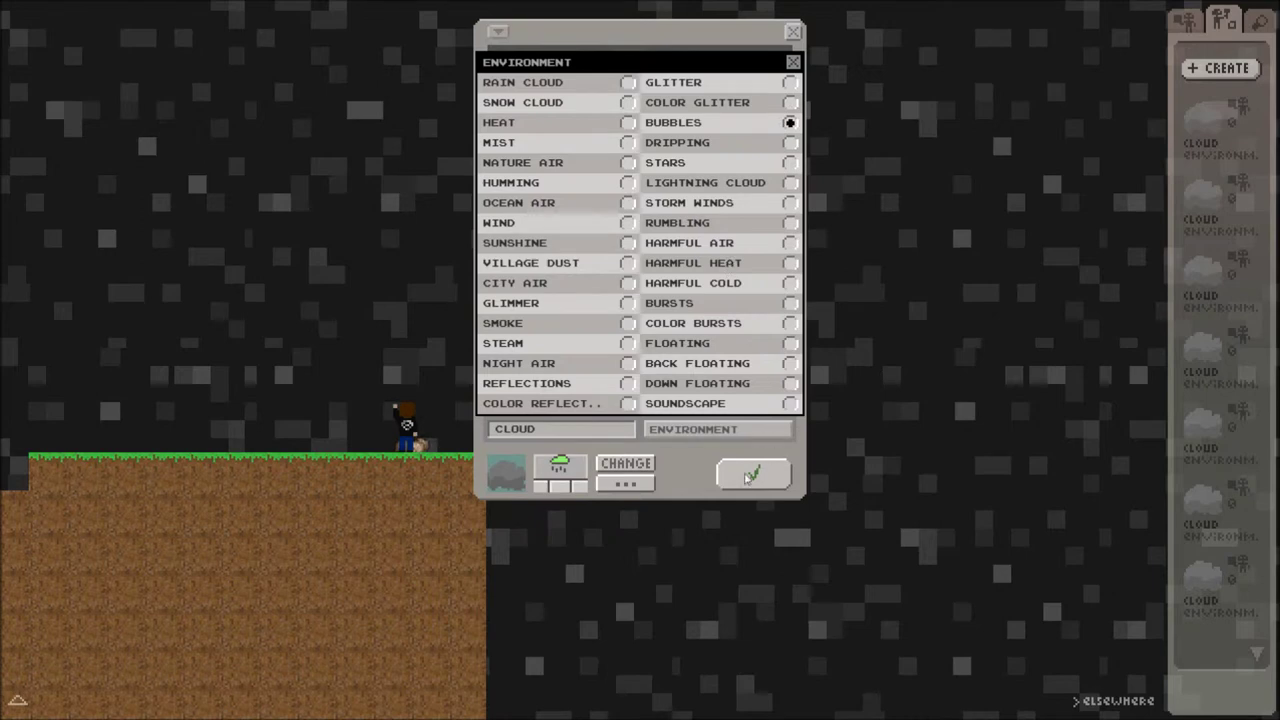
{"action": "left_click", "coordinate": [749, 476]}
{"action": "left_click", "coordinate": [1199, 117]}
{"action": "left_click", "coordinate": [540, 325]}
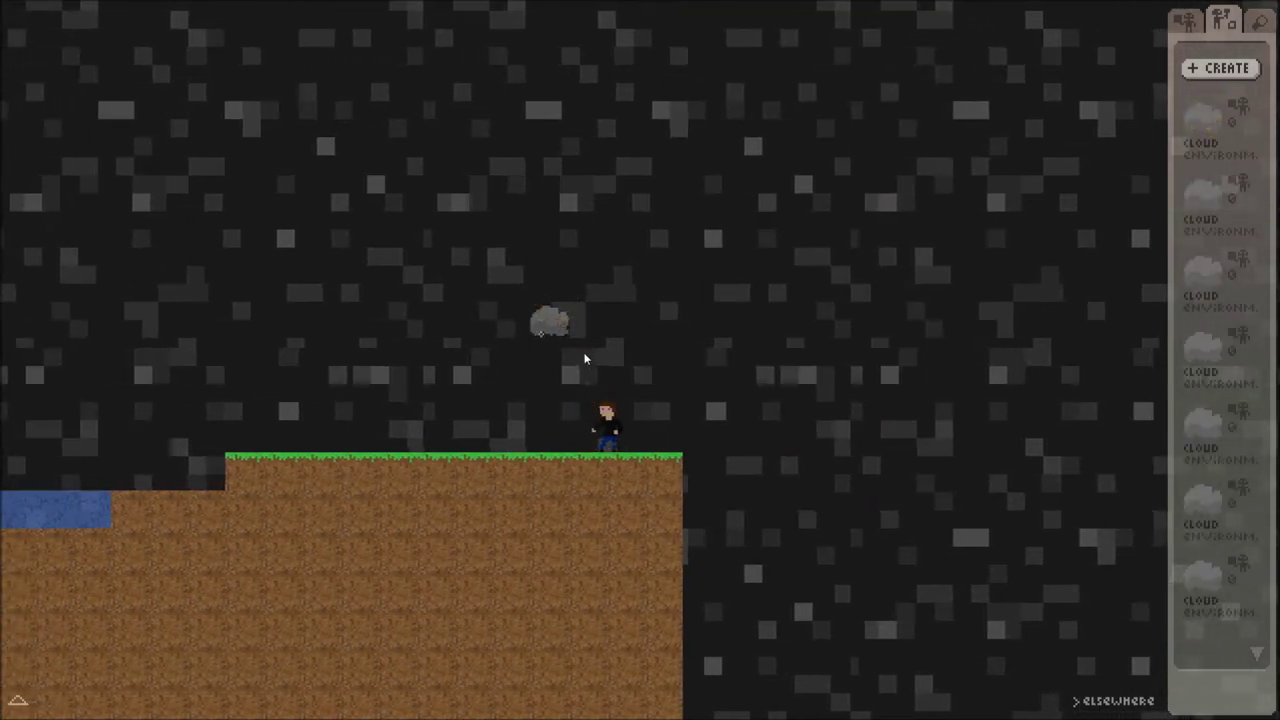
Save a copy of the Bubbles cloud as an Environment creation with the Dripping effect, and remove its test placement
{"action": "left_click", "coordinate": [1206, 105]}
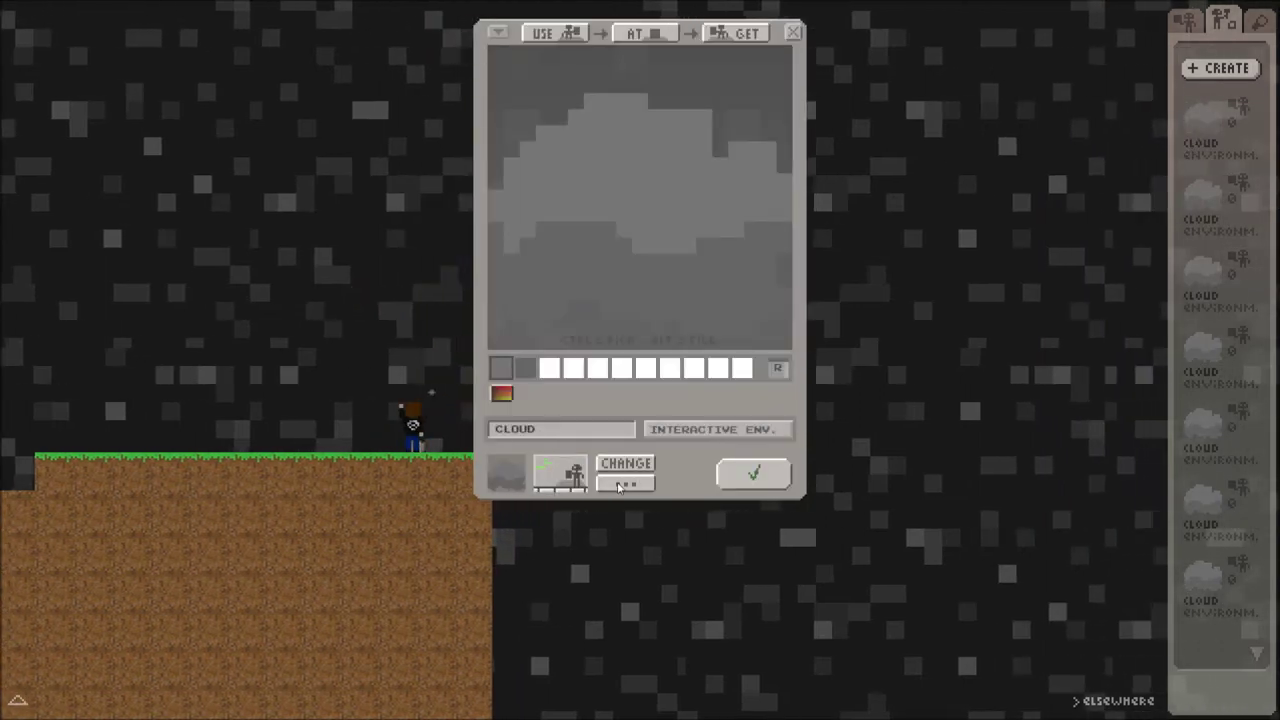
{"action": "left_click", "coordinate": [623, 466]}
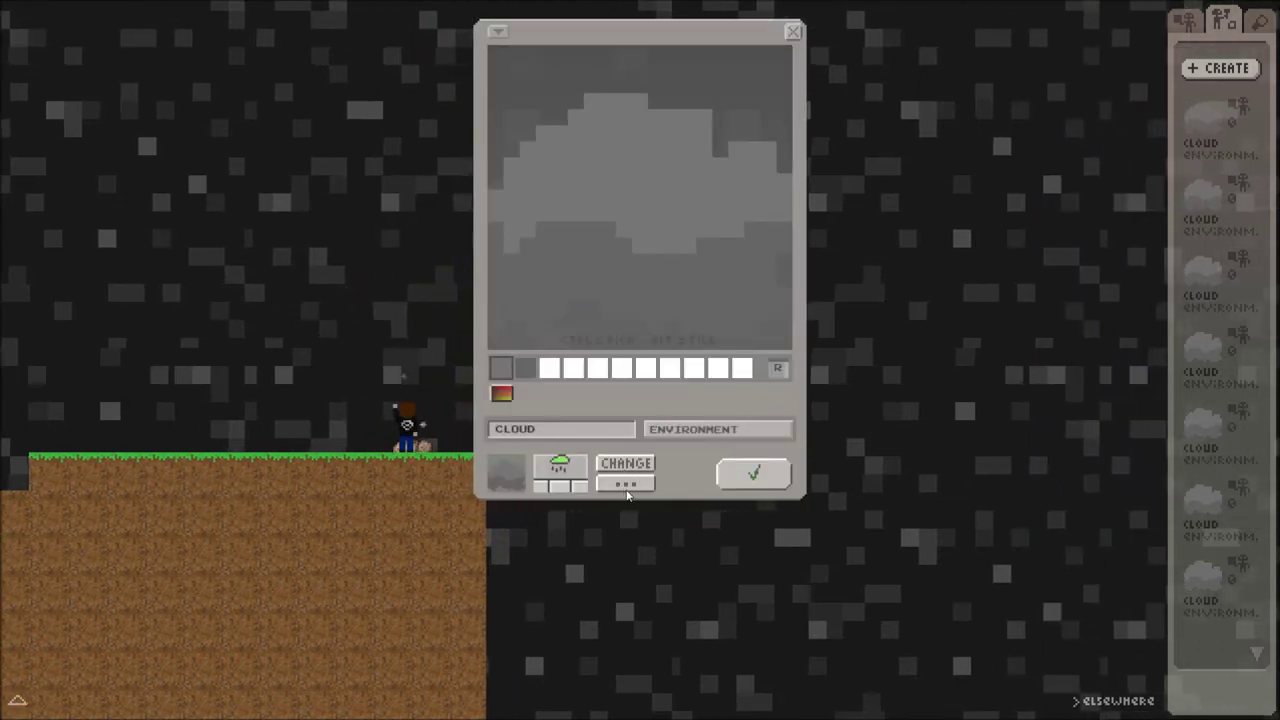
{"action": "left_click", "coordinate": [625, 485]}
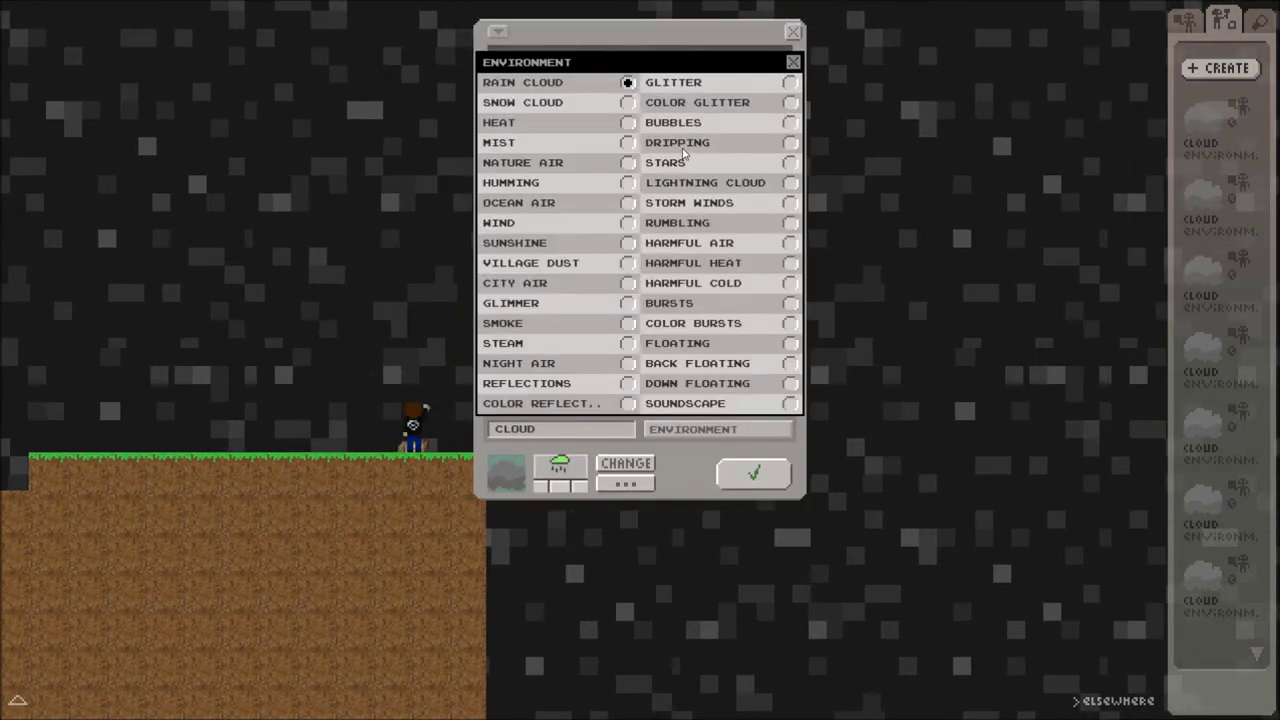
{"action": "left_click", "coordinate": [742, 487]}
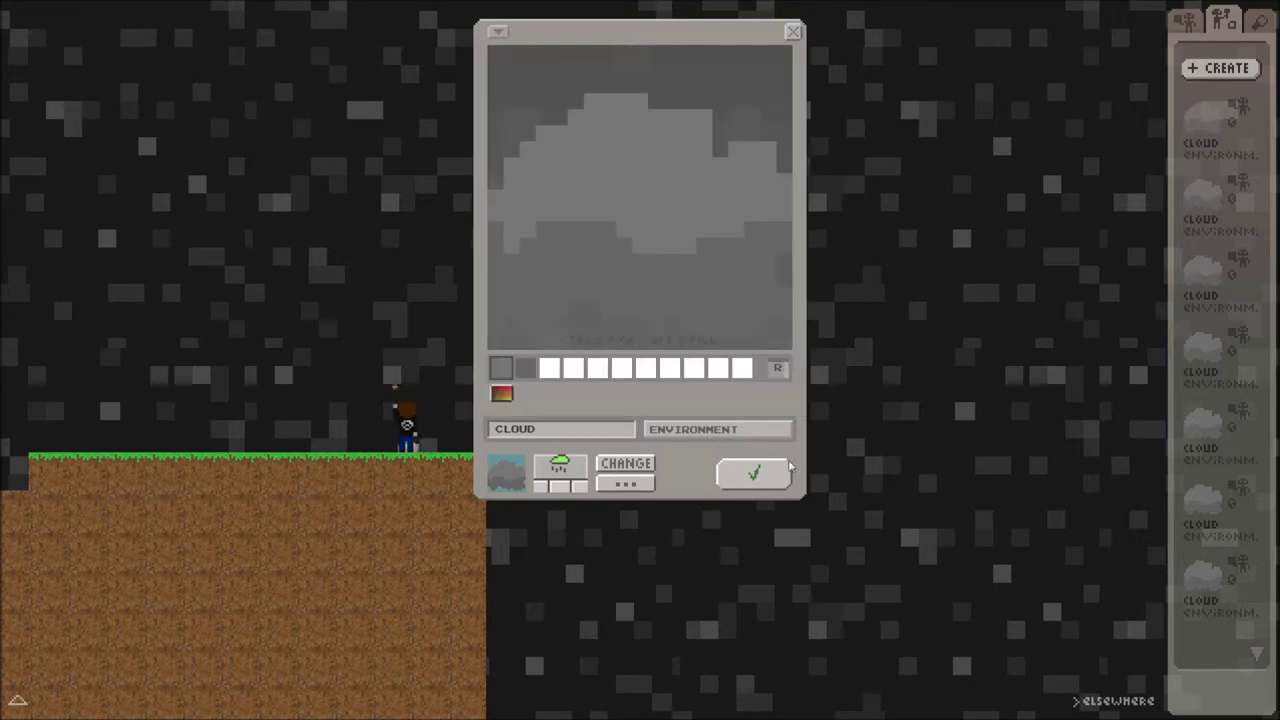
{"action": "left_click", "coordinate": [754, 473]}
{"action": "left_click_drag", "start_coordinate": [1209, 125], "coordinate": [466, 290]}
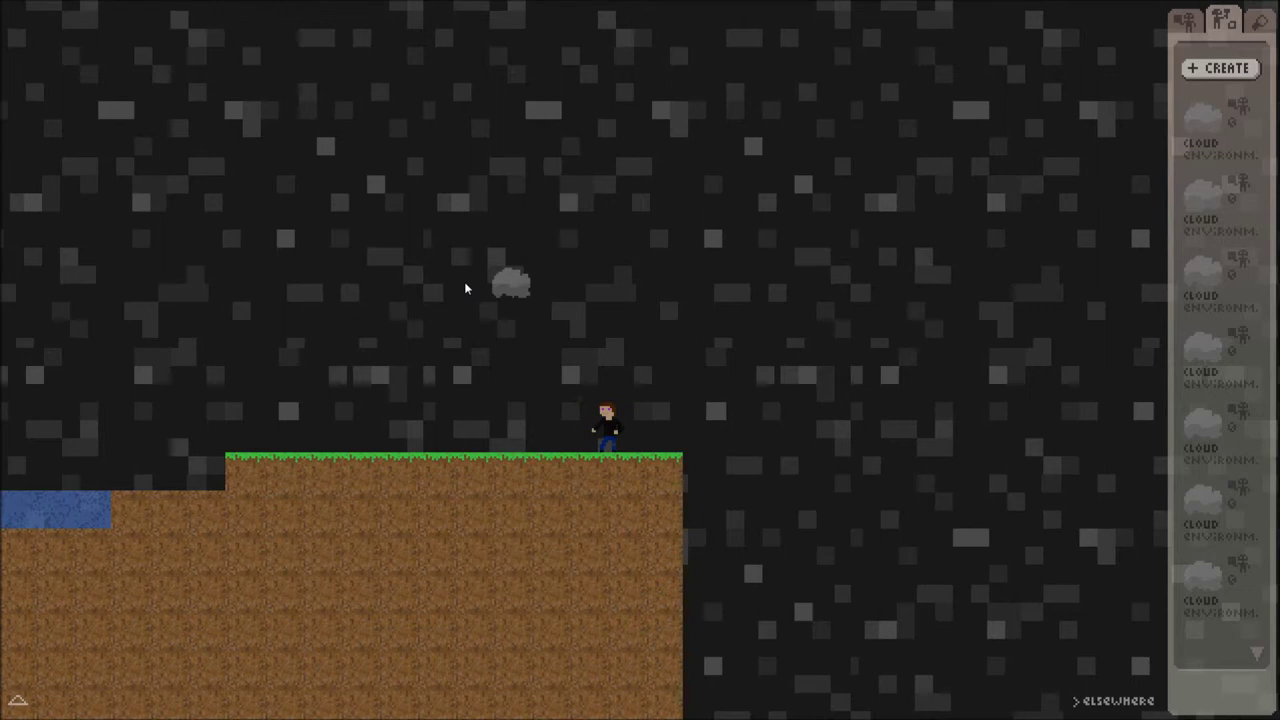
{"action": "left_click", "coordinate": [512, 286]}
{"action": "key", "text": "F11"}
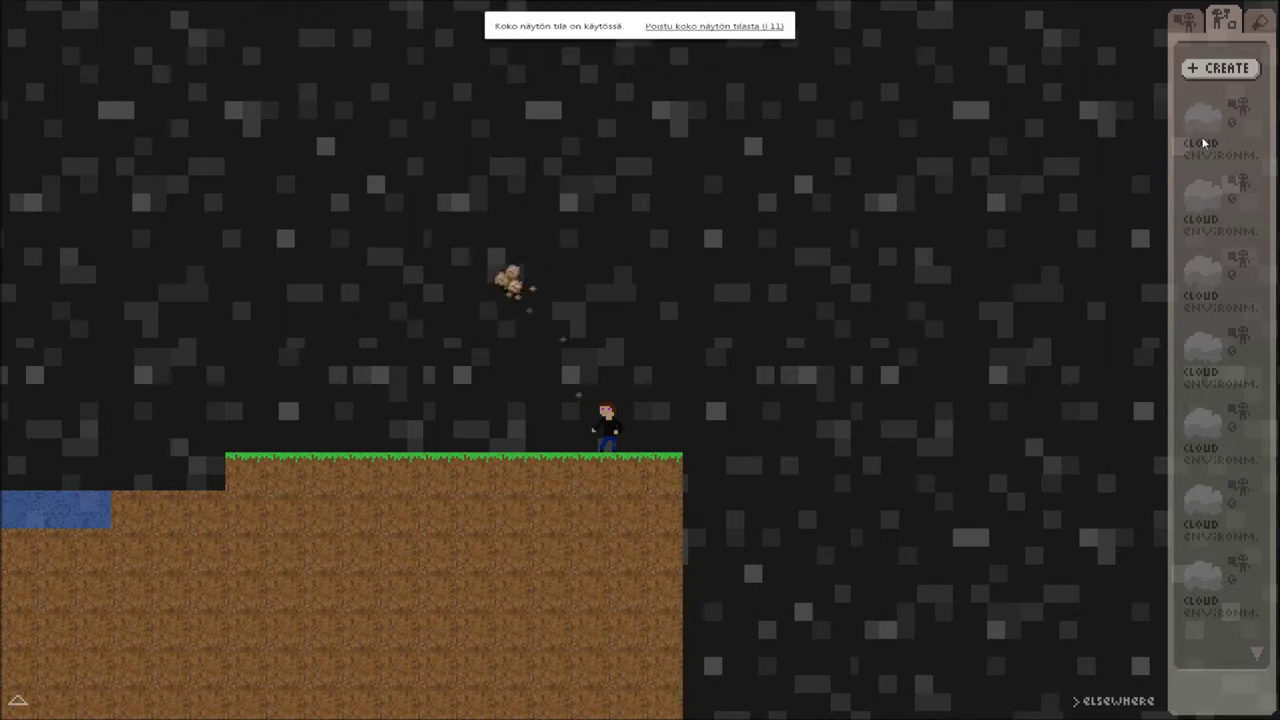
Save a copy of the Dripping cloud with the Stars effect, and test it in the air near the character
{"action": "left_click", "coordinate": [1204, 74]}
{"action": "left_click", "coordinate": [645, 468]}
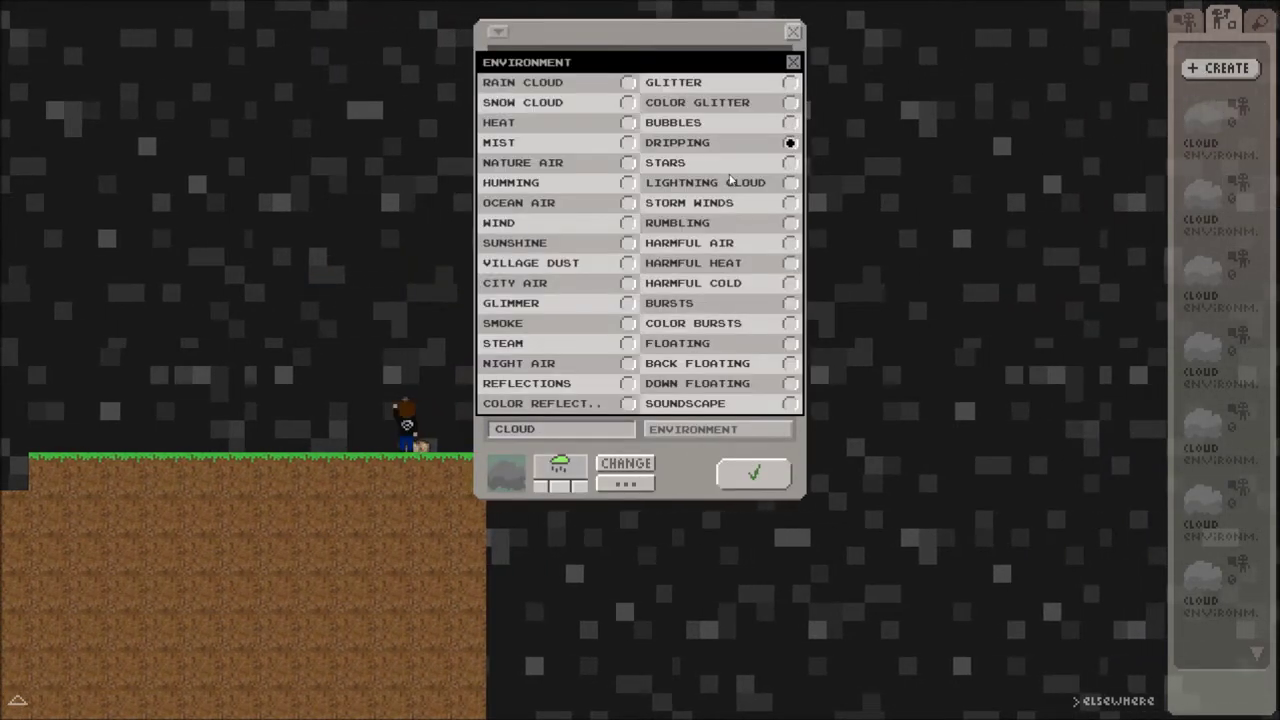
{"action": "left_click", "coordinate": [755, 478]}
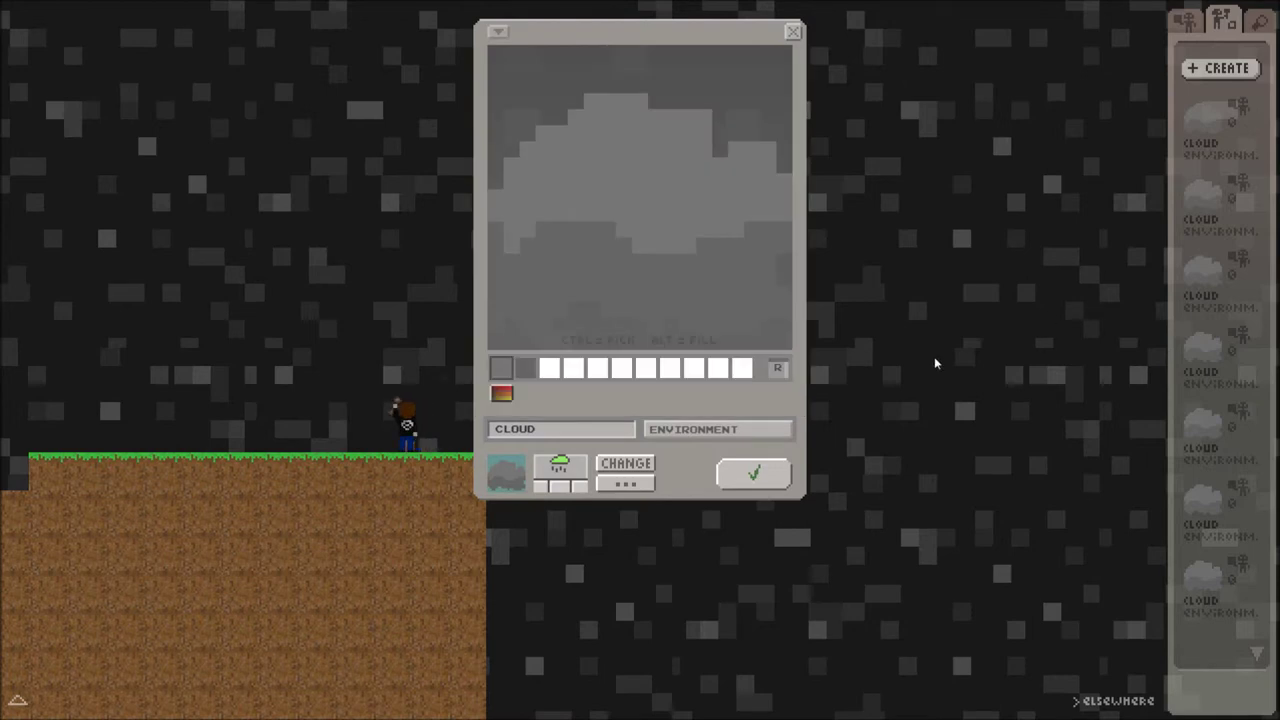
{"action": "left_click", "coordinate": [754, 473]}
{"action": "left_click", "coordinate": [566, 256]}
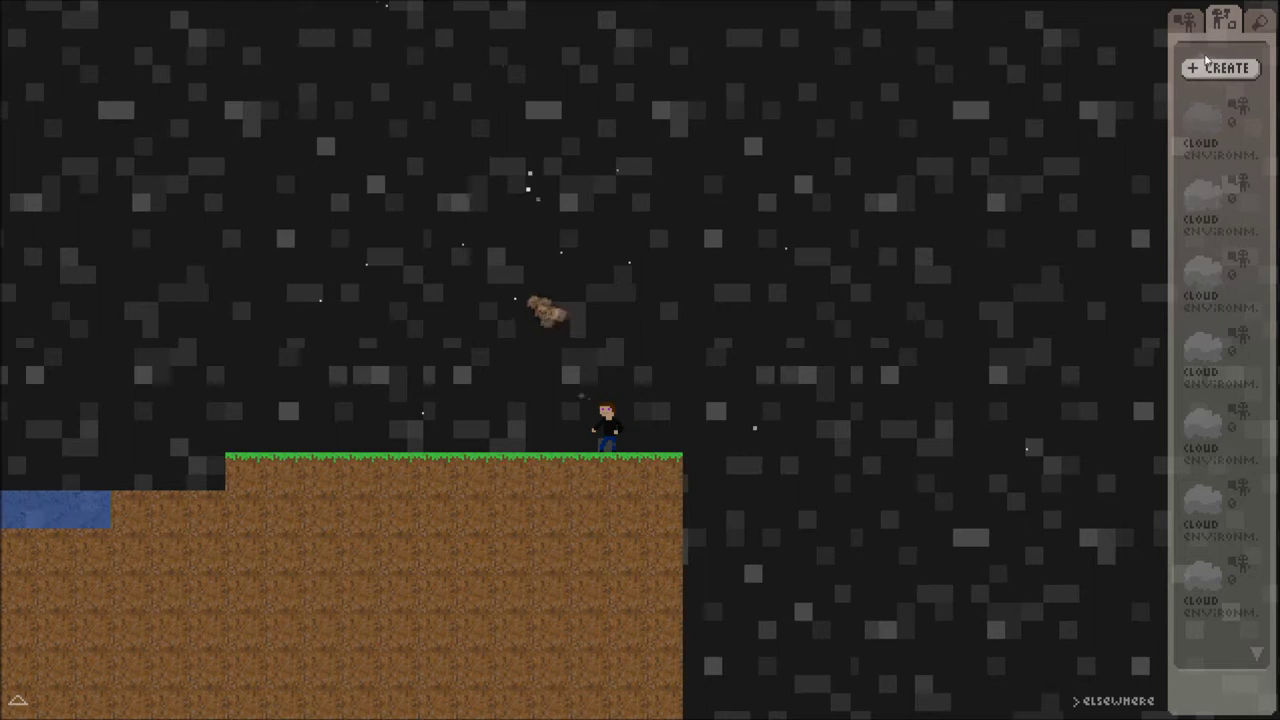
Save a copy of the Stars cloud with the next listed environment effect, and remove its test placement from the air
{"action": "left_click", "coordinate": [1218, 137]}
{"action": "left_click", "coordinate": [622, 484]}
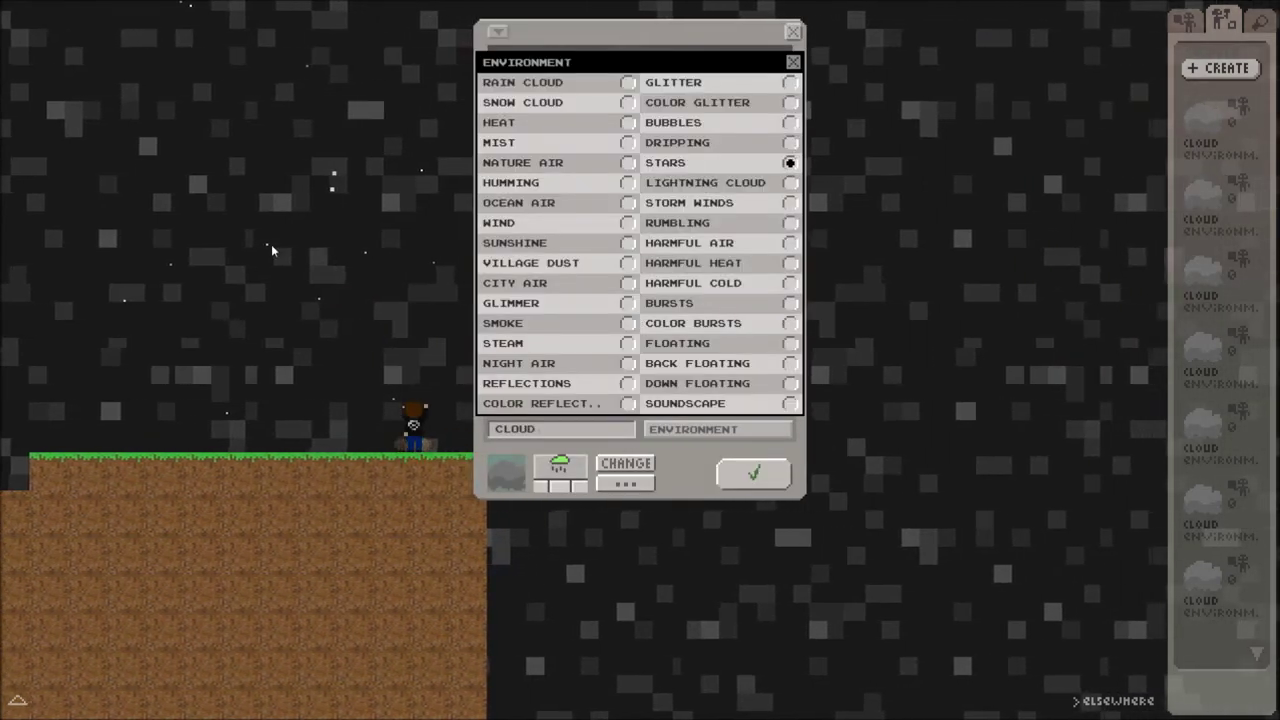
{"action": "left_click", "coordinate": [752, 472]}
{"action": "left_click", "coordinate": [758, 474]}
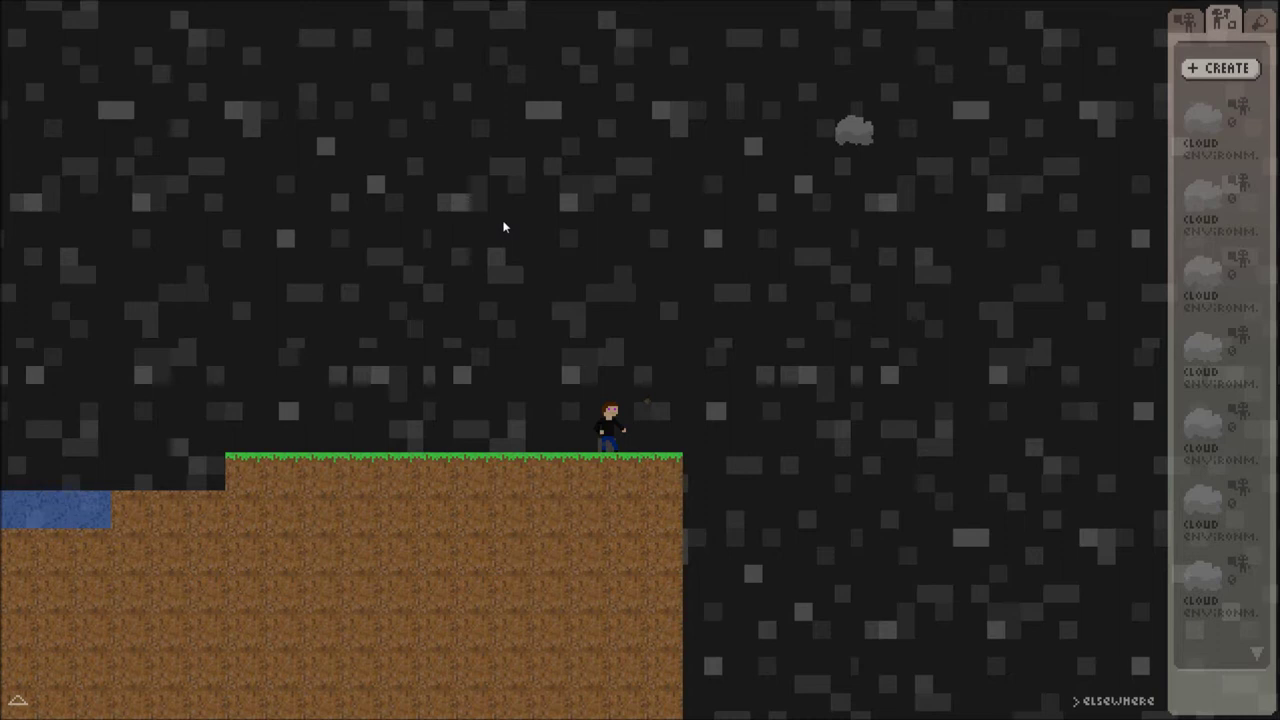
{"action": "left_click", "coordinate": [855, 133]}
Load the newest cloud into a new creation, set its environment effect to Storm Winds, and save it
{"action": "left_click", "coordinate": [1219, 124]}
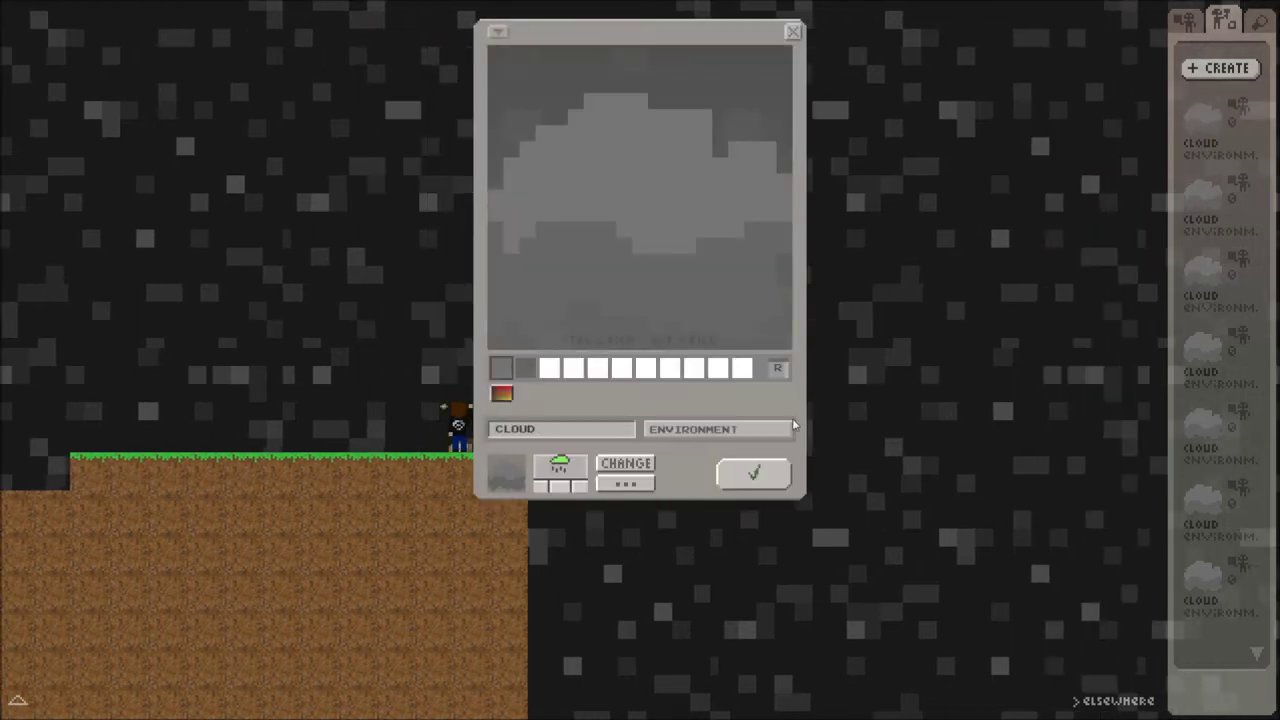
{"action": "left_click", "coordinate": [632, 483]}
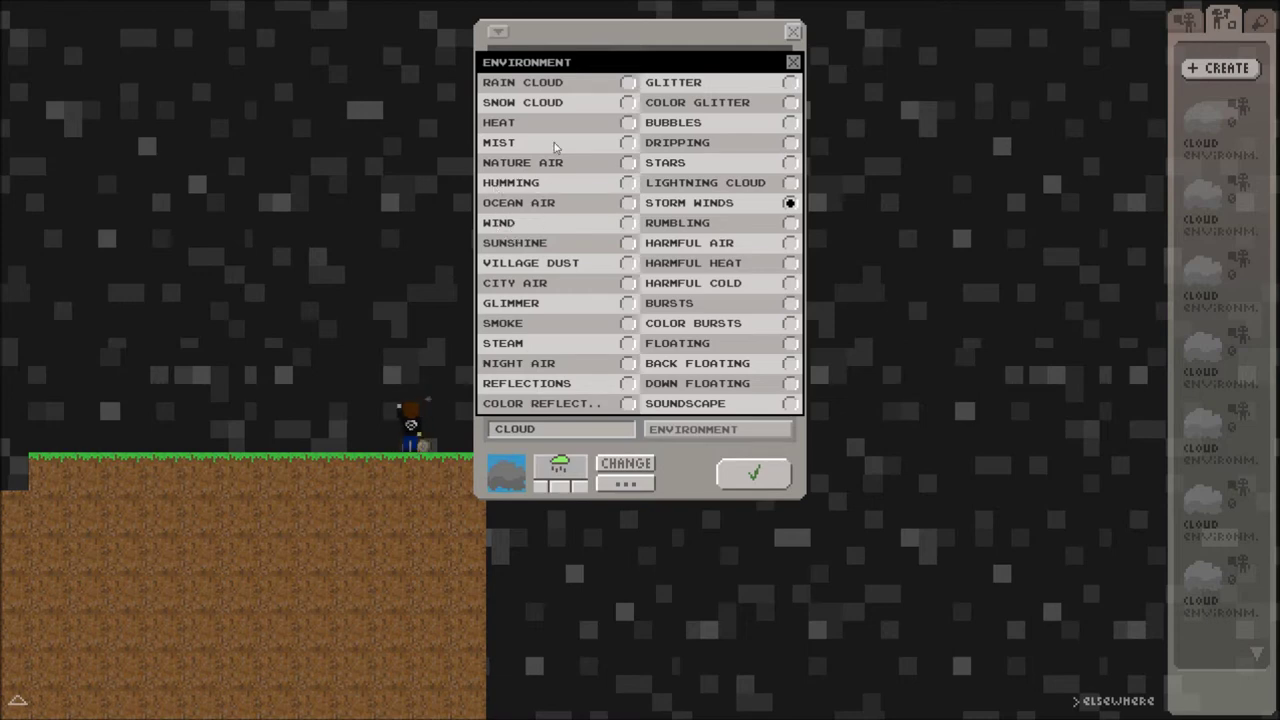
{"action": "left_click", "coordinate": [754, 474]}
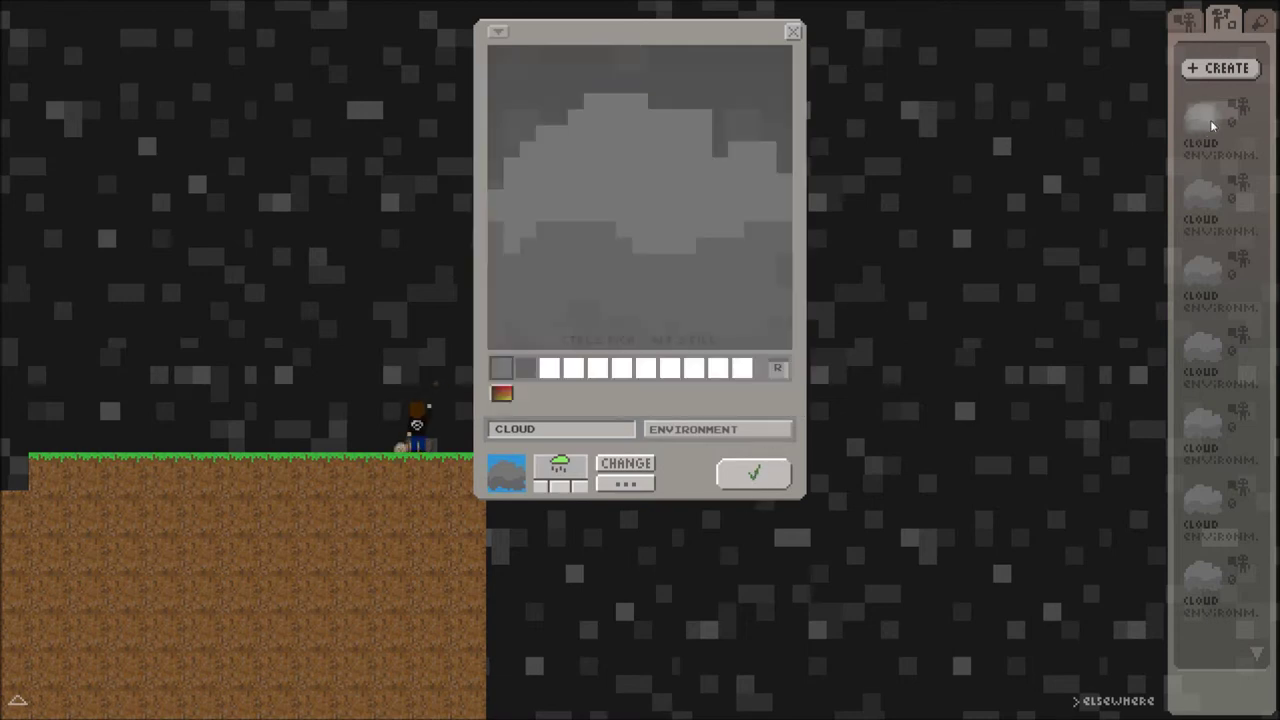
{"action": "left_click", "coordinate": [762, 472]}
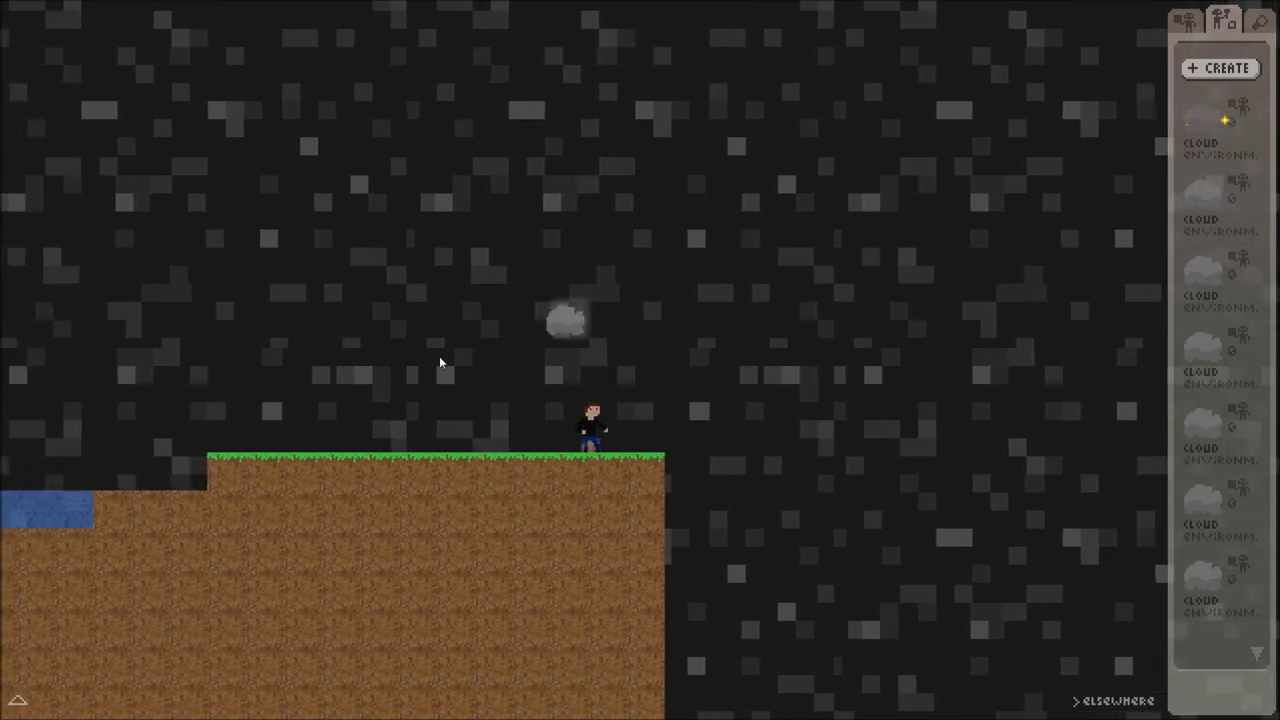
Walk and jump around the placed Storm Winds cloud to test its effect, and remove the test placement
{"action": "key", "text": "Left"}
{"action": "key", "text": "Up"}
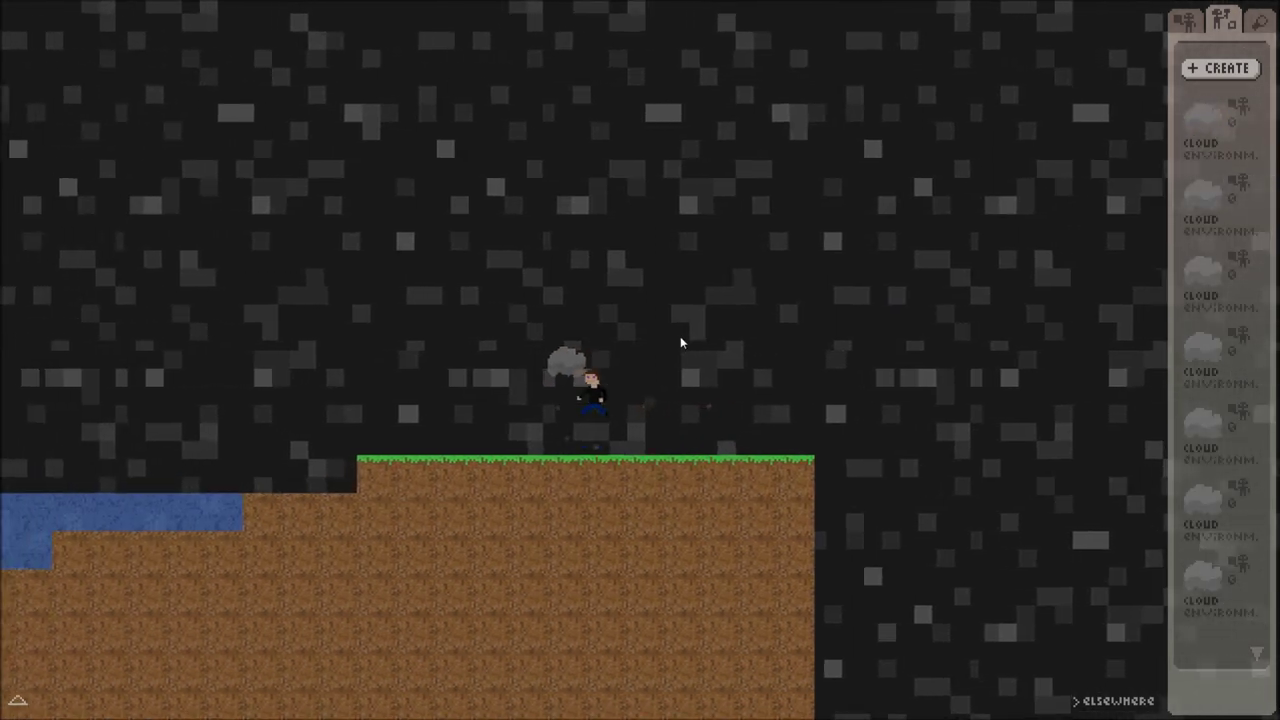
{"action": "key", "text": "Up"}
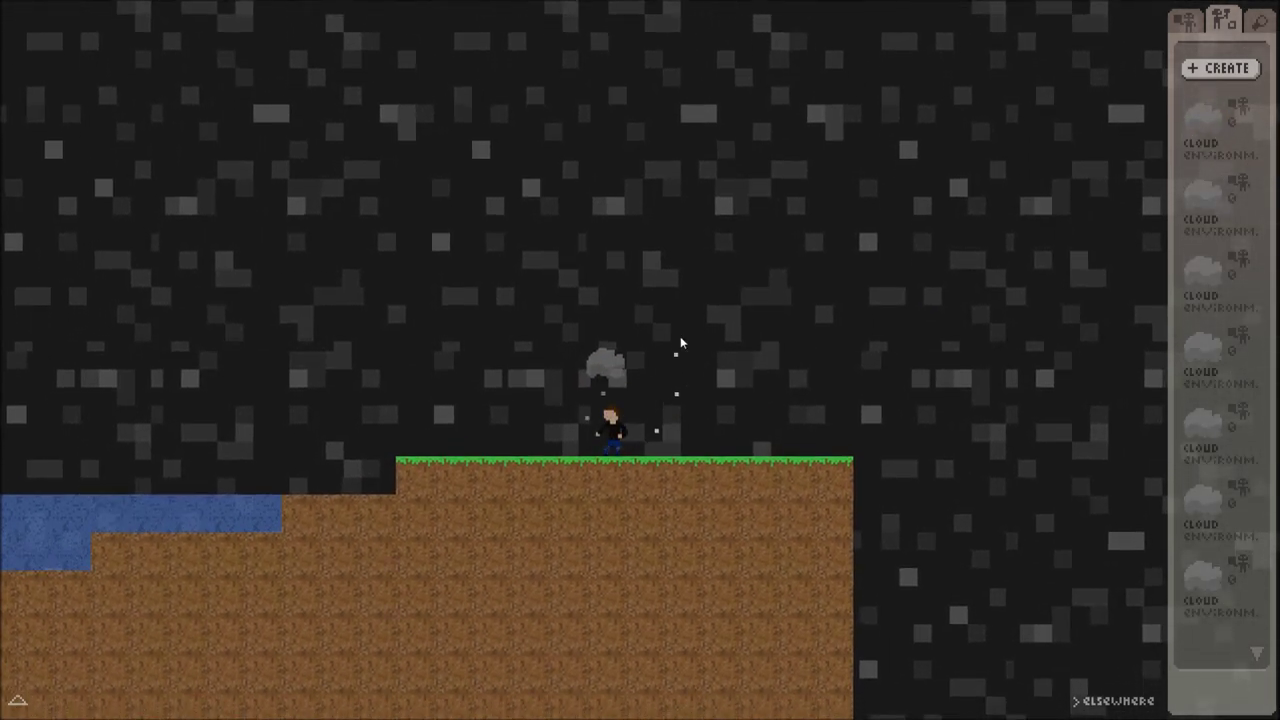
{"action": "key", "text": "Up"}
{"action": "key", "text": "Up"}
{"action": "key", "text": "Left"}
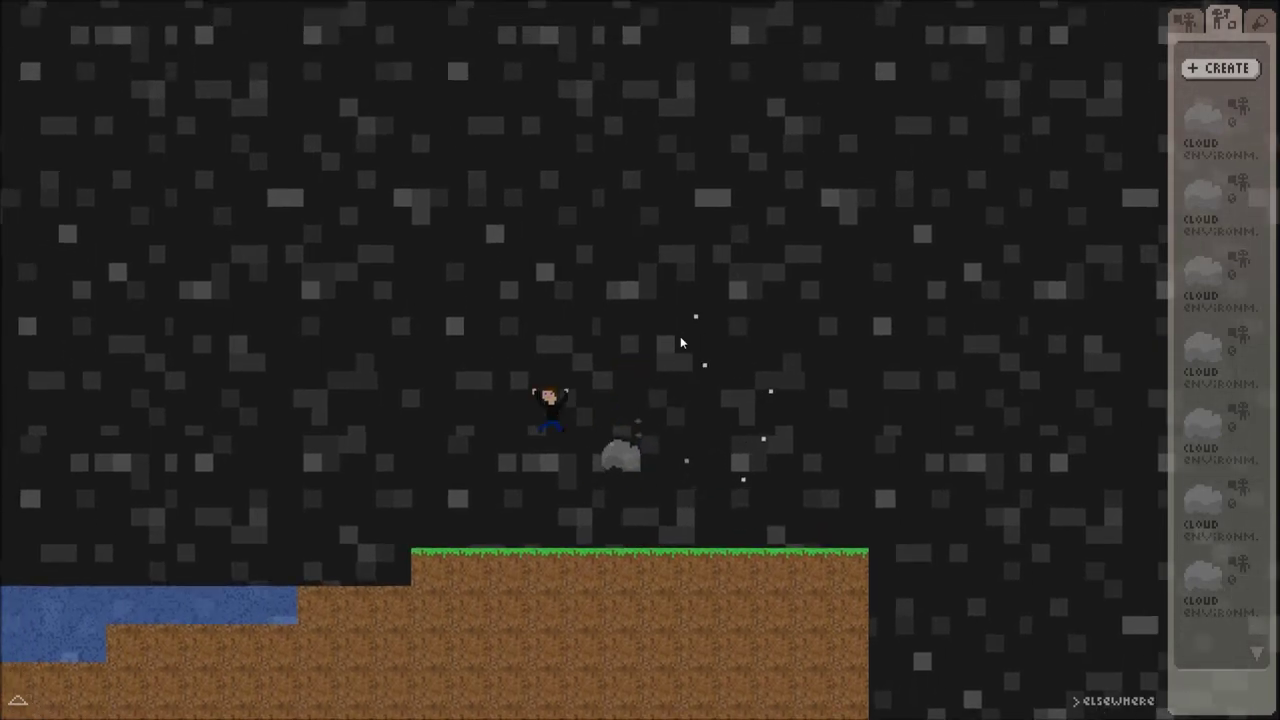
{"action": "key", "text": "Right"}
{"action": "key", "text": "Up"}
{"action": "key", "text": "Left"}
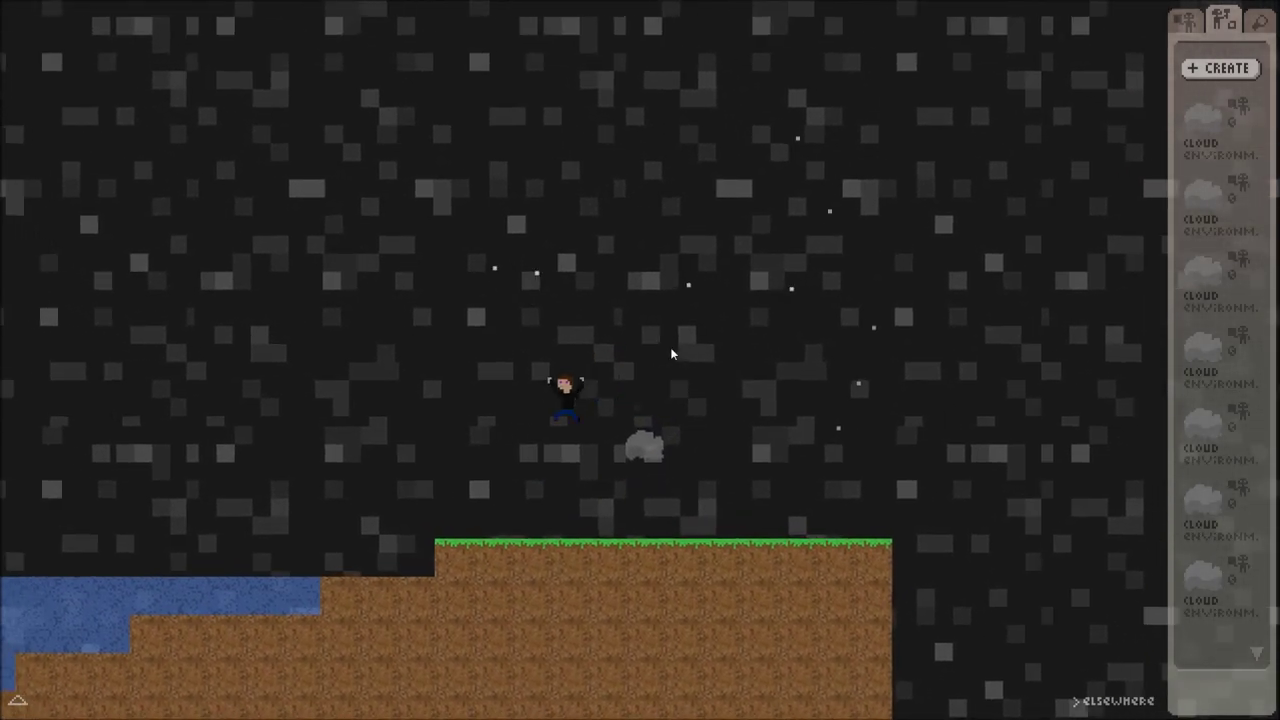
{"action": "key", "text": "Right"}
{"action": "key", "text": "Up"}
{"action": "key", "text": "Right"}
{"action": "key", "text": "Left"}
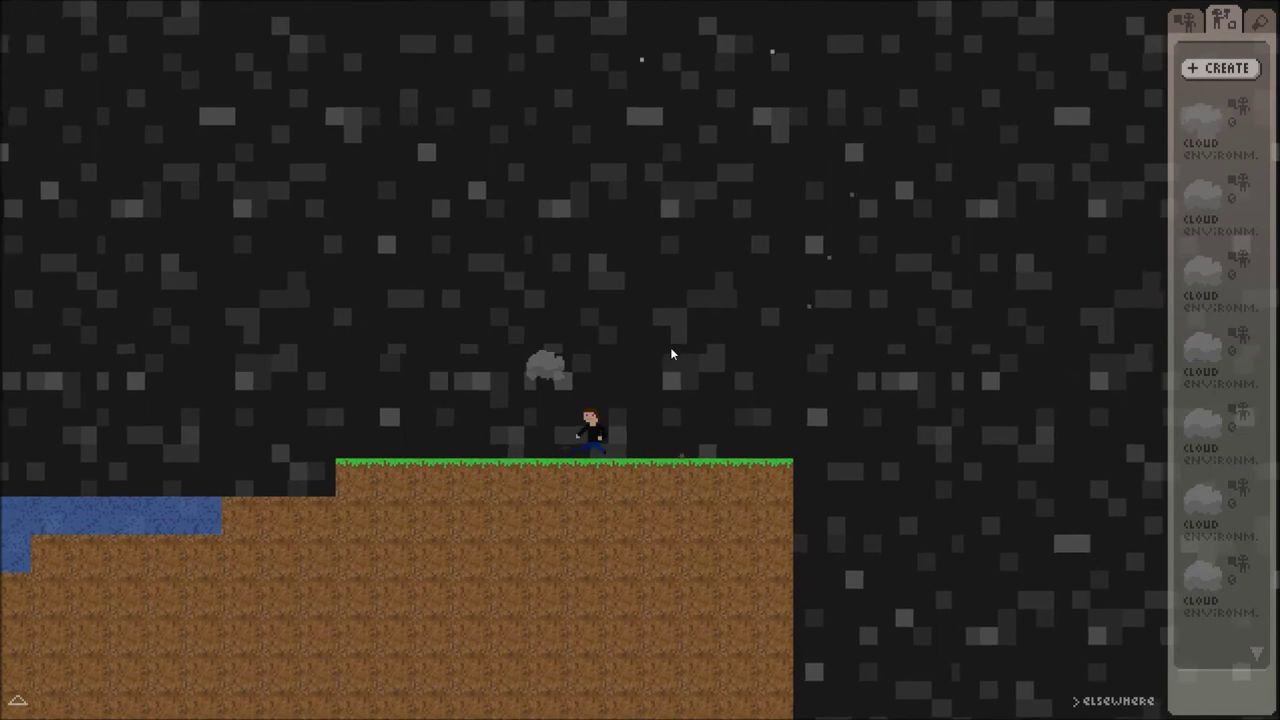
{"action": "key", "text": "Up"}
{"action": "left_click", "coordinate": [717, 383]}
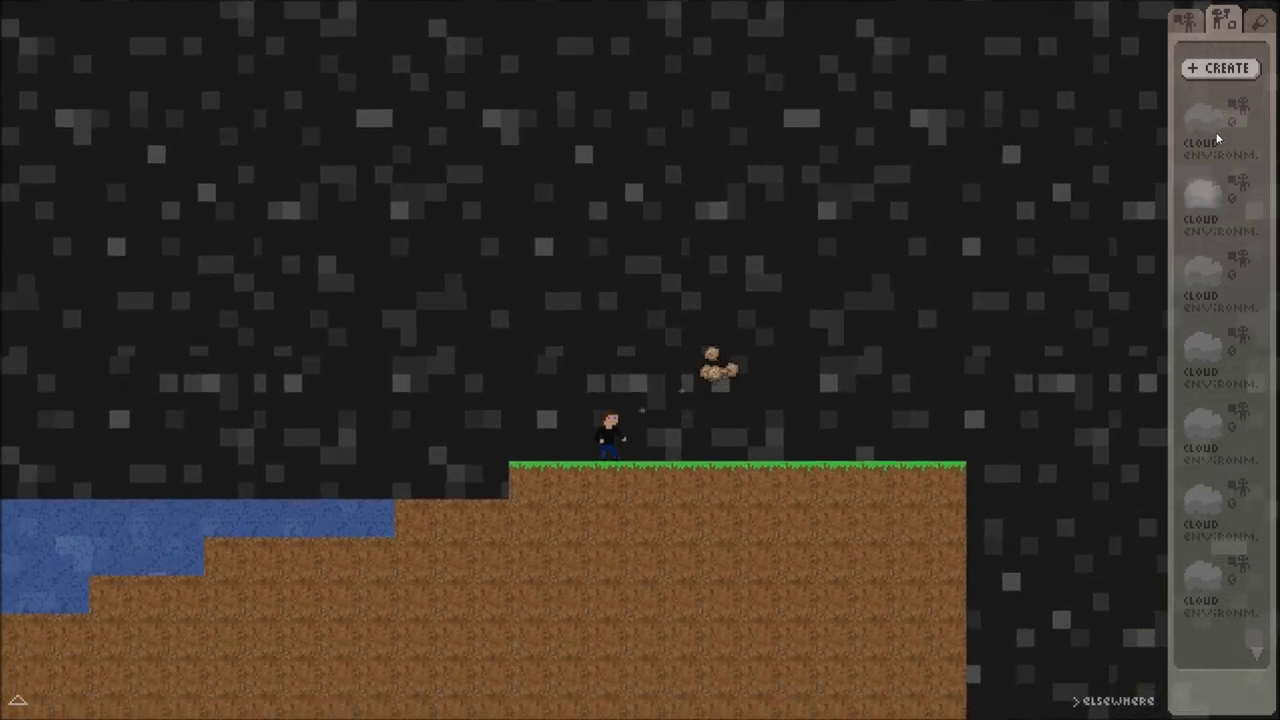
Save a copy of the Storm Winds cloud with the Rumbling effect, and test it in the air near the character
{"action": "left_click", "coordinate": [1220, 68]}
{"action": "left_click", "coordinate": [614, 484]}
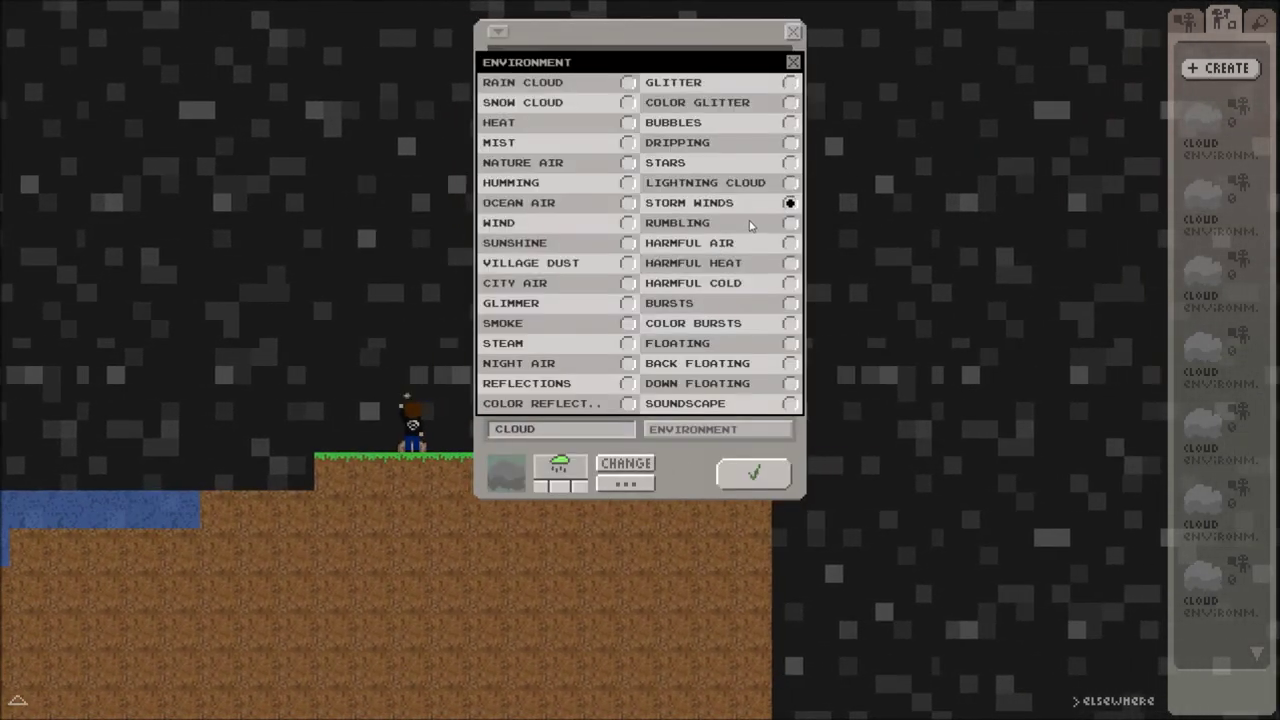
{"action": "left_click", "coordinate": [753, 472]}
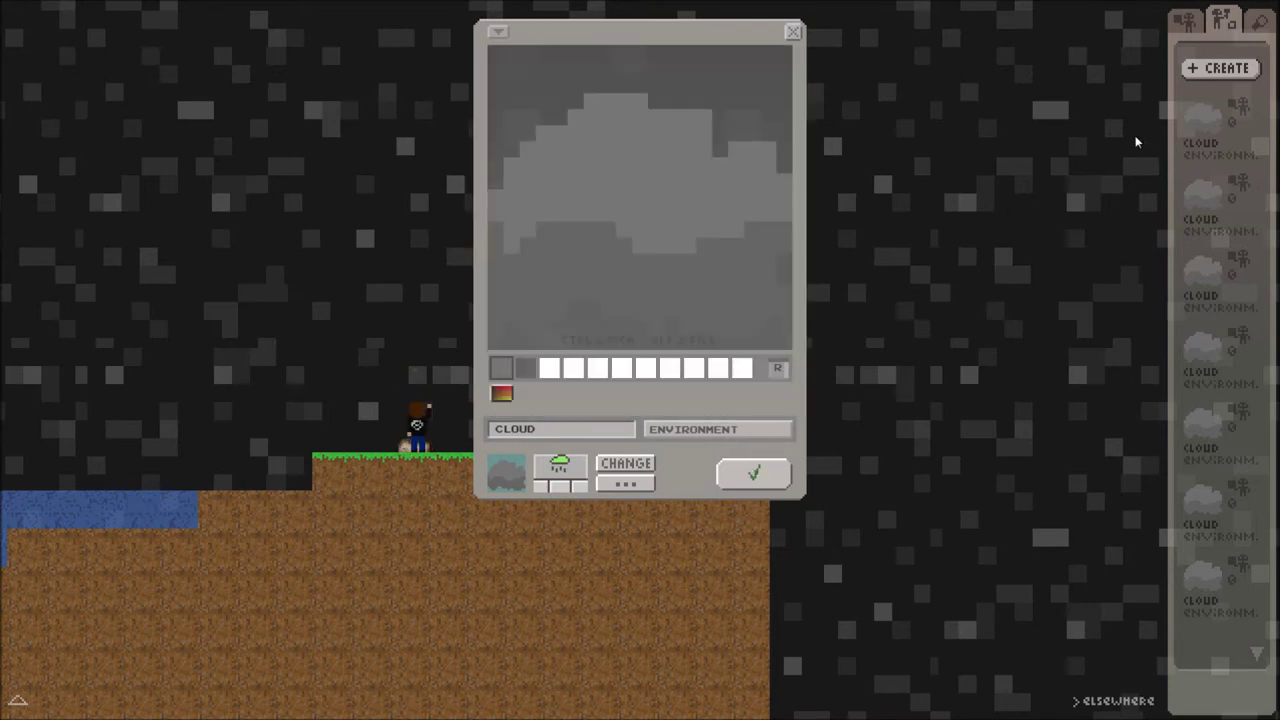
{"action": "left_click", "coordinate": [755, 472]}
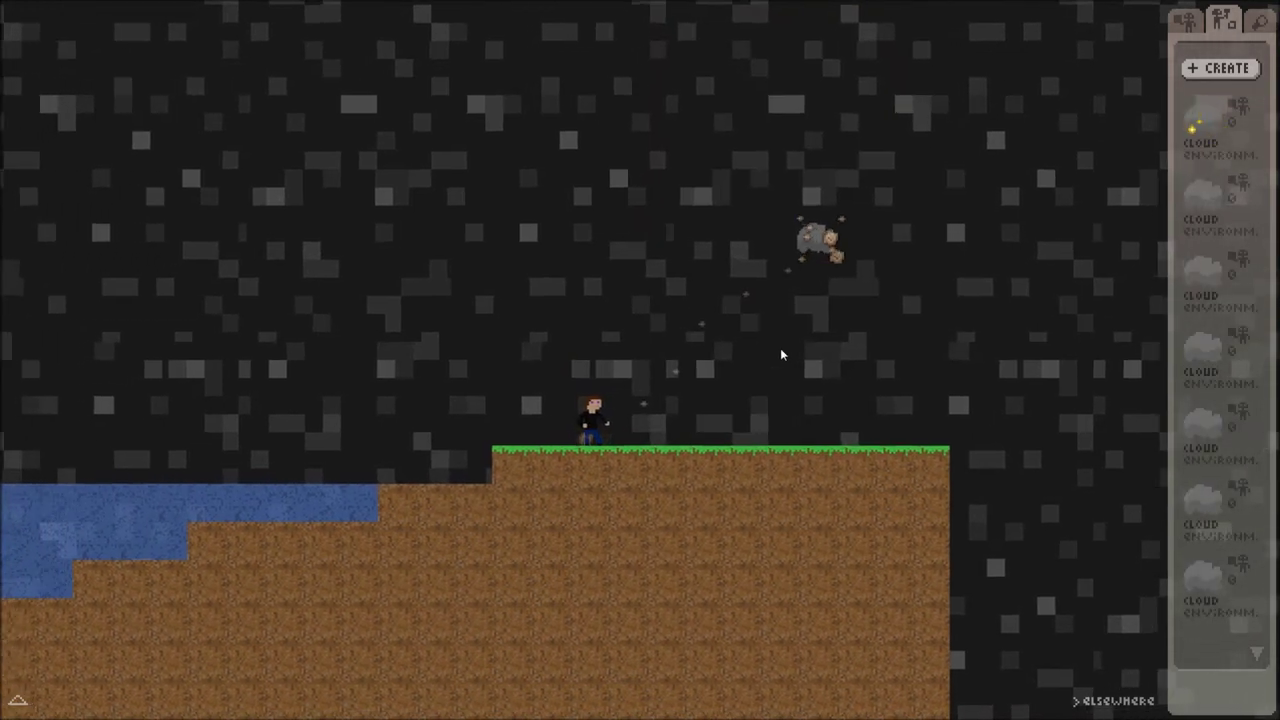
{"action": "left_click", "coordinate": [834, 241]}
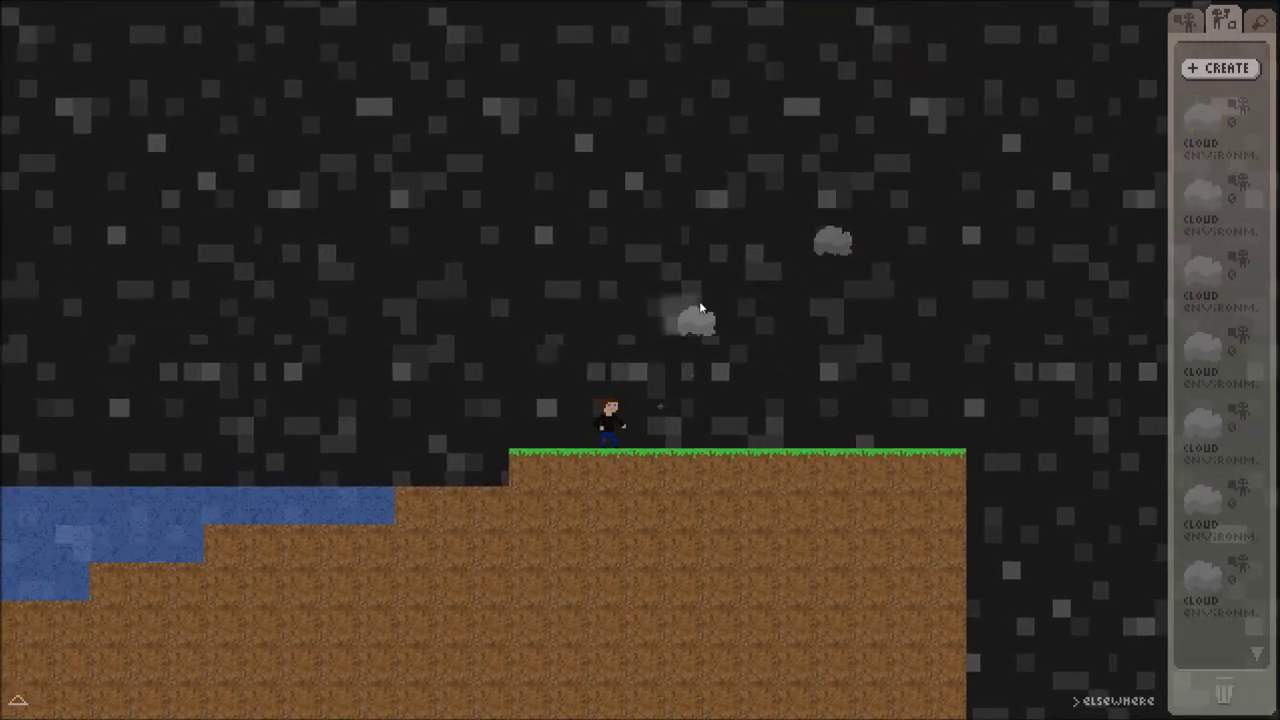
{"action": "key", "text": "d"}
{"action": "key", "text": "space"}
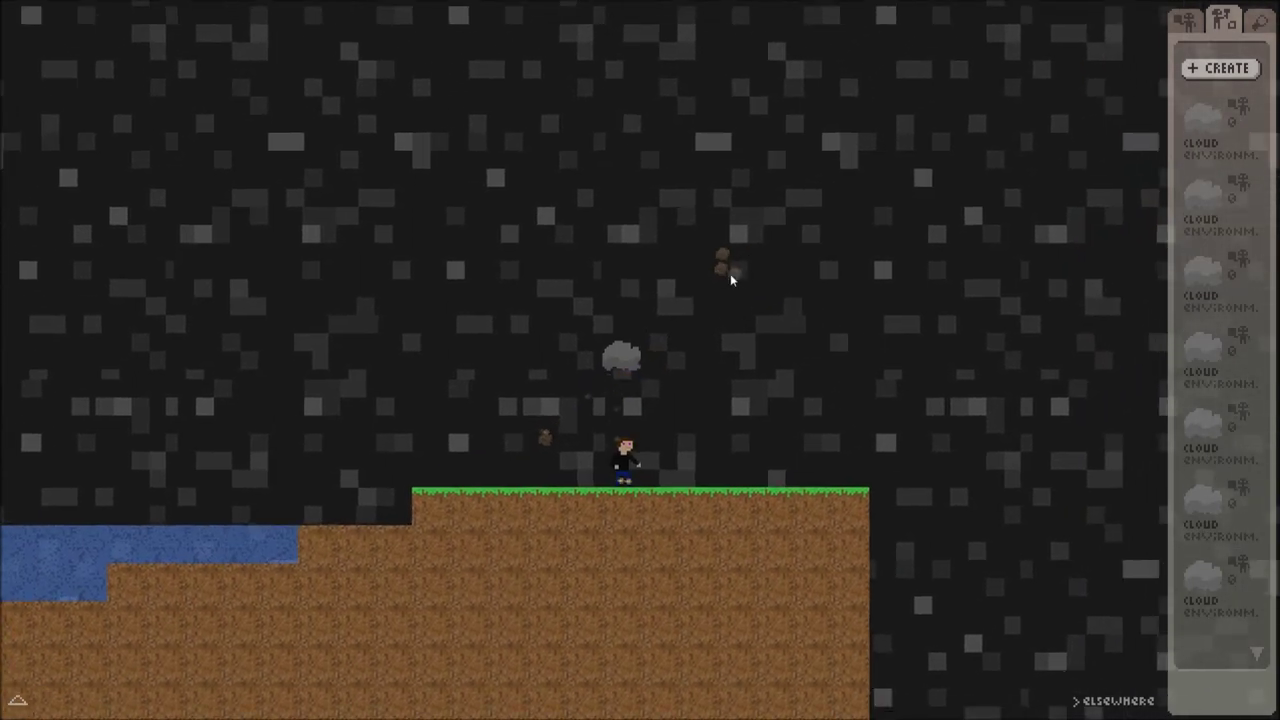
{"action": "key", "text": "a"}
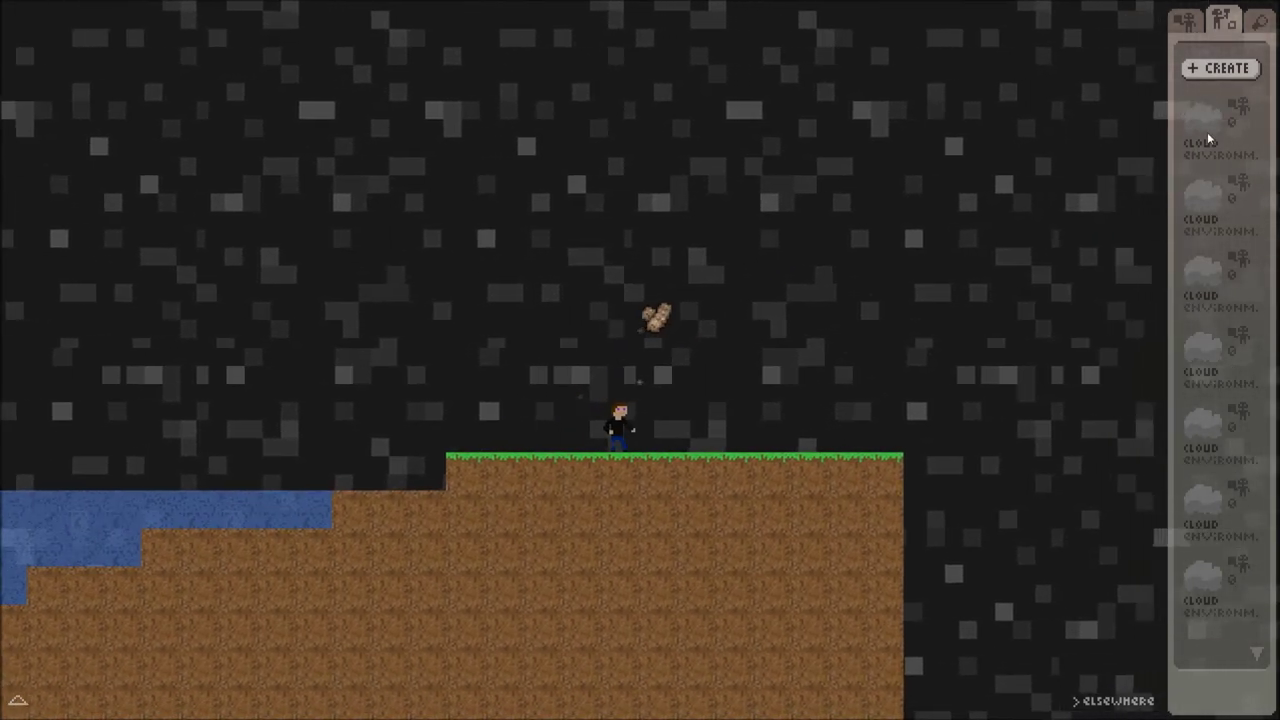
Save a copy of the Rumbling cloud with the Harmful Air effect, and place it just above the grass near the character
{"action": "left_click", "coordinate": [1193, 72]}
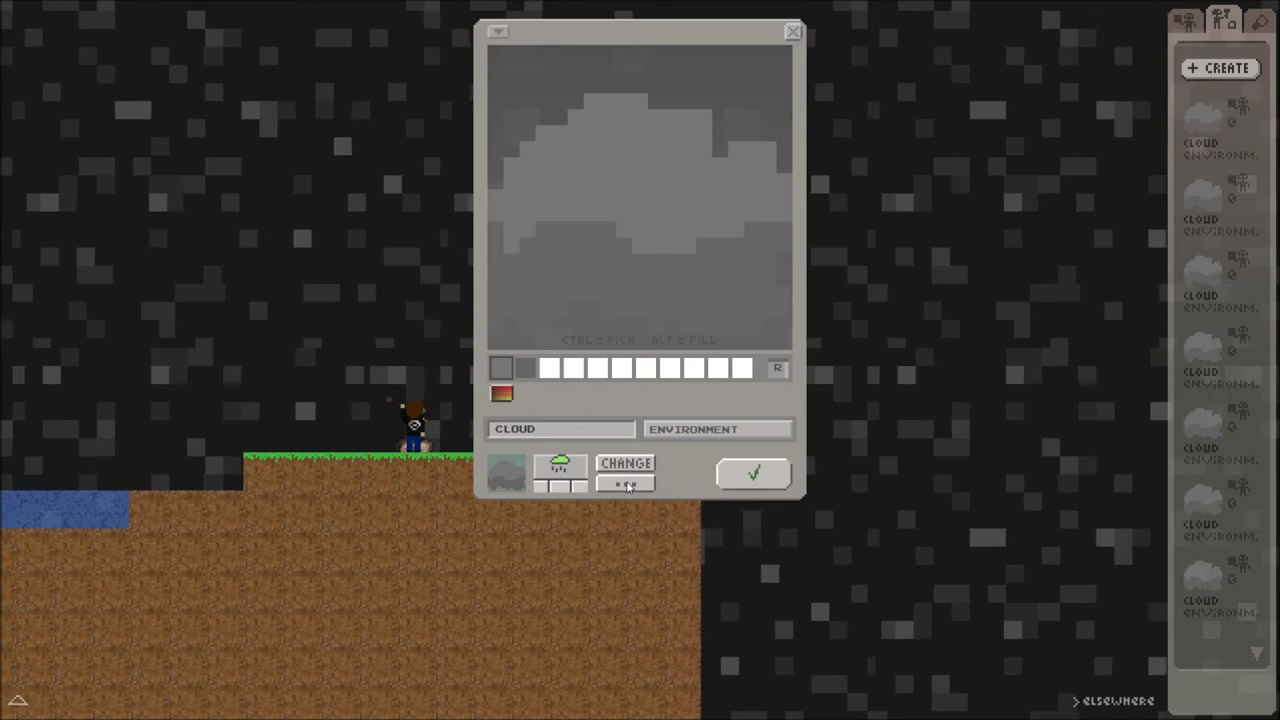
{"action": "left_click", "coordinate": [625, 484]}
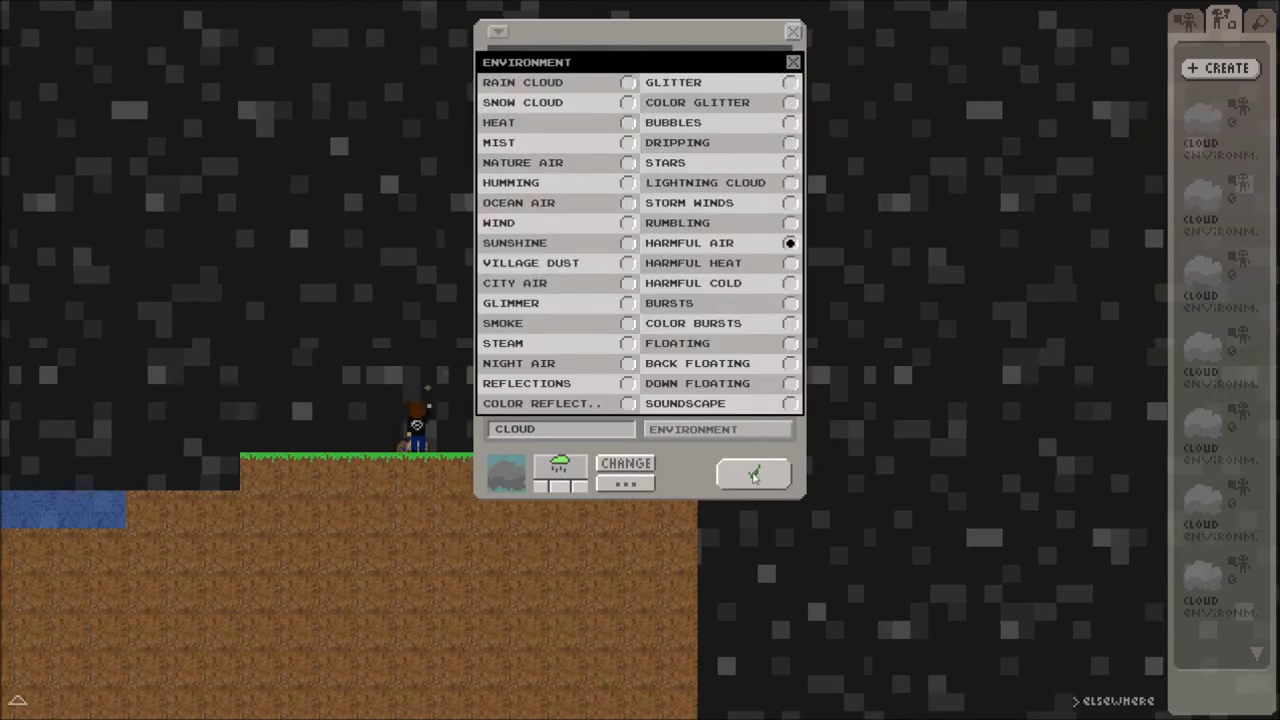
{"action": "left_click", "coordinate": [754, 476]}
{"action": "left_click", "coordinate": [760, 477]}
{"action": "left_click", "coordinate": [1196, 136]}
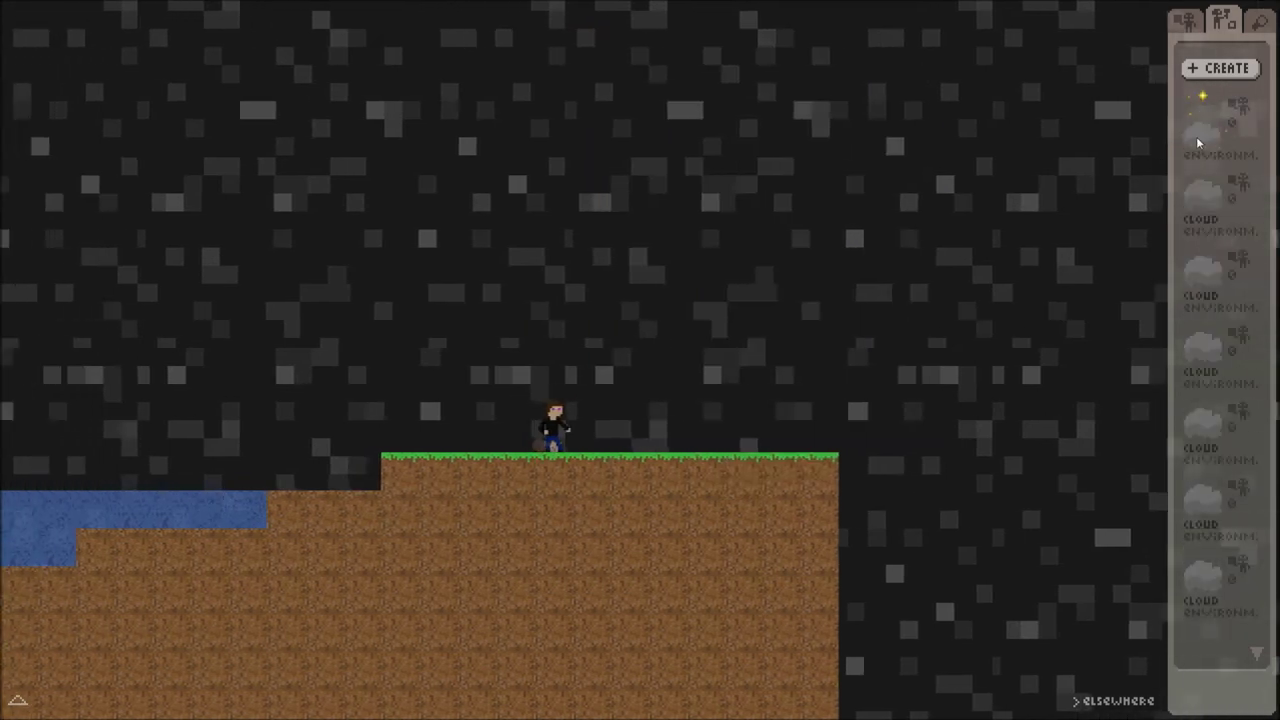
{"action": "left_click", "coordinate": [740, 416]}
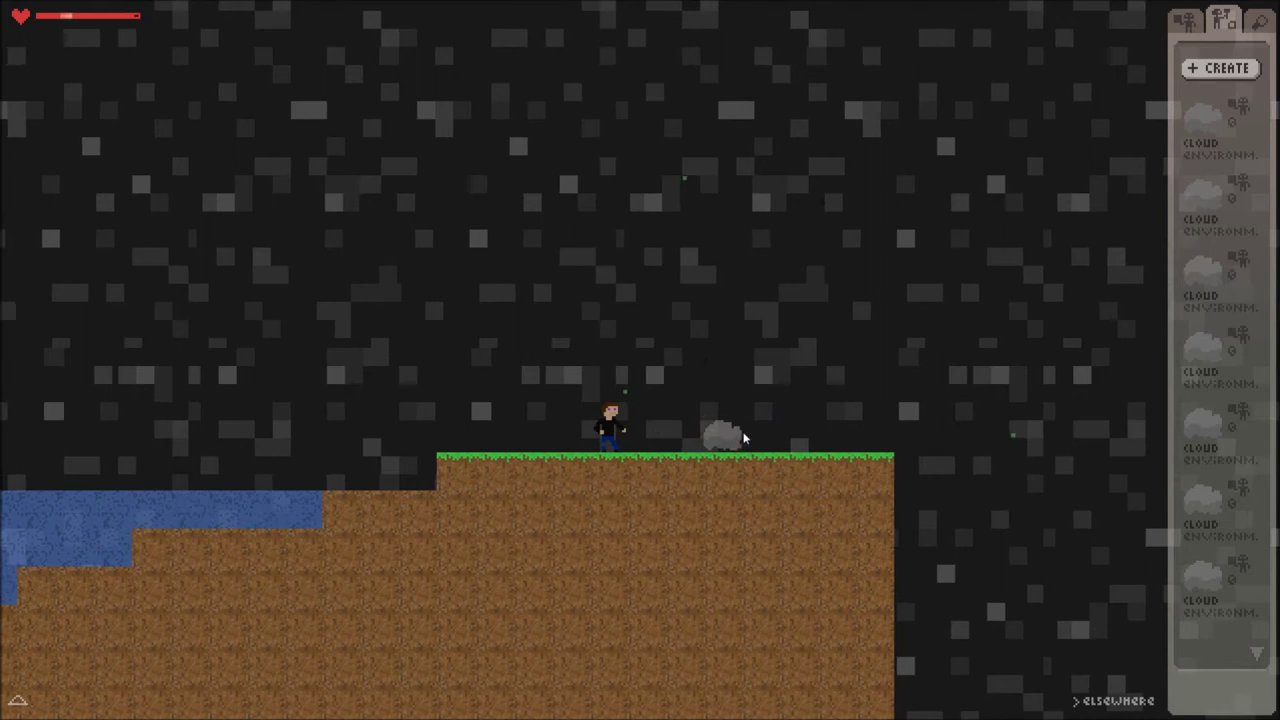
Save a copy of the Harmful Air cloud with the Harmful Heat effect, and remove its test placement near the character
{"action": "left_click", "coordinate": [1206, 68]}
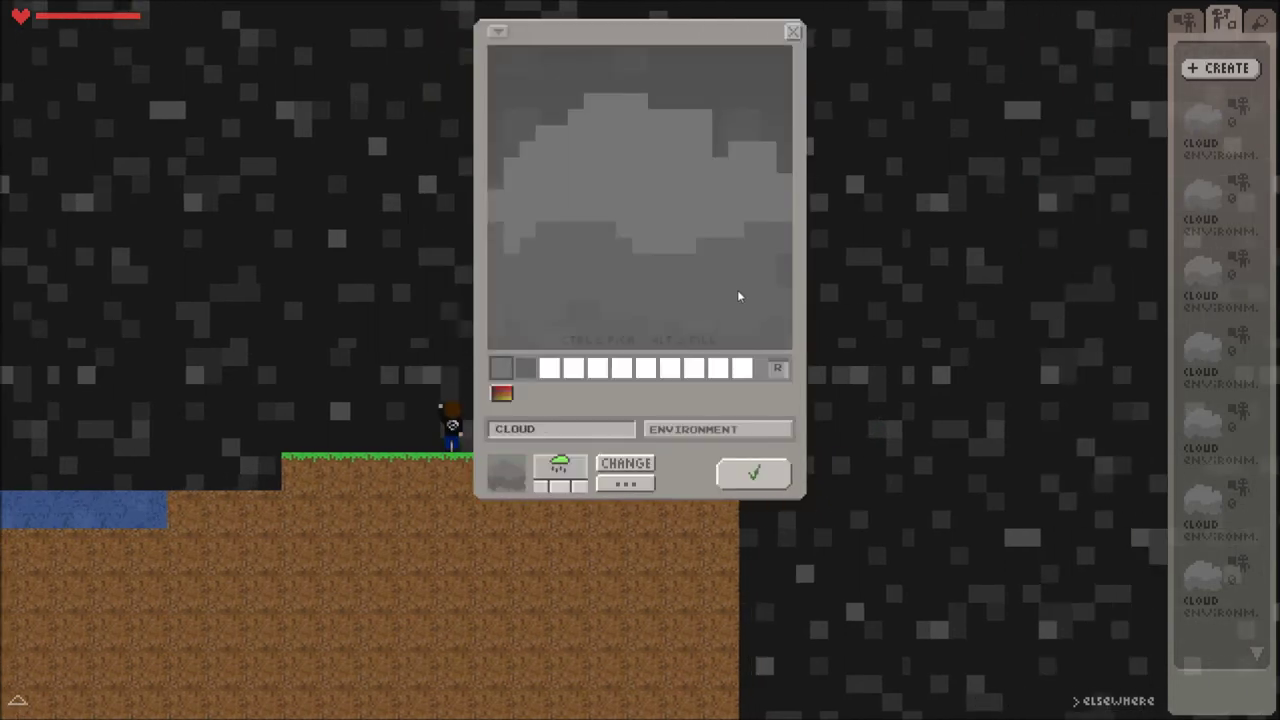
{"action": "left_click", "coordinate": [627, 484]}
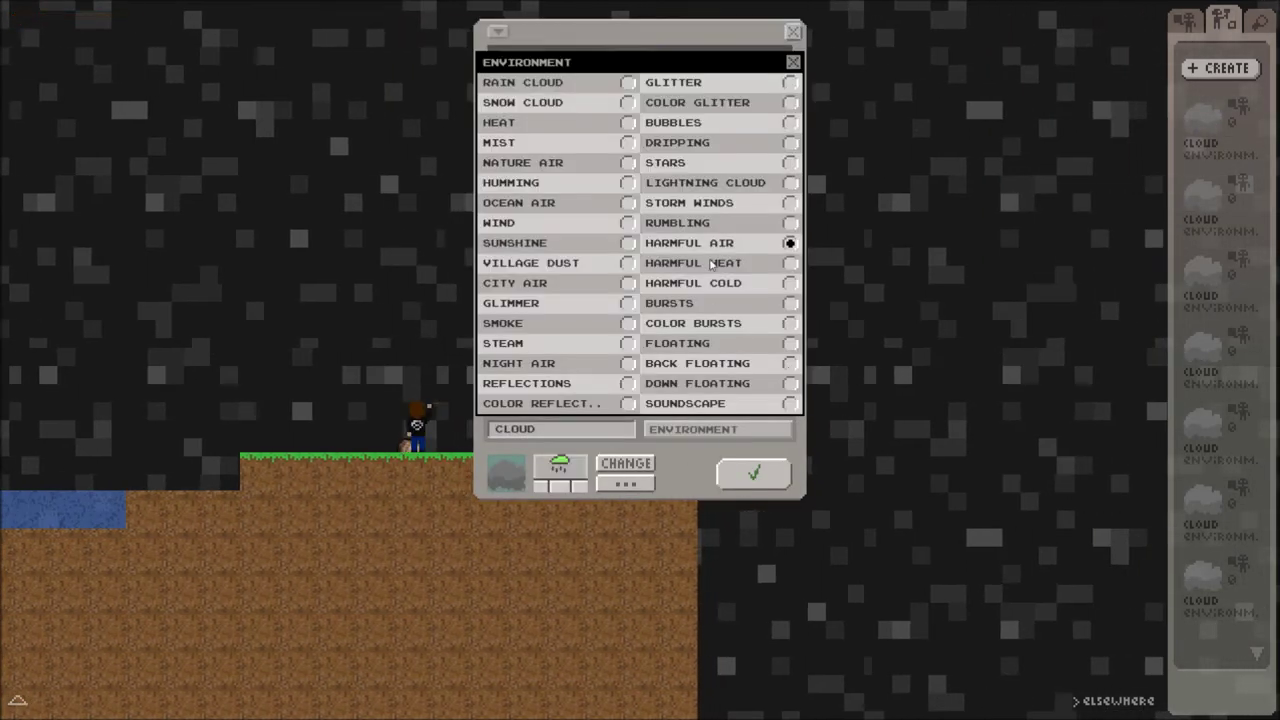
{"action": "left_click", "coordinate": [752, 471]}
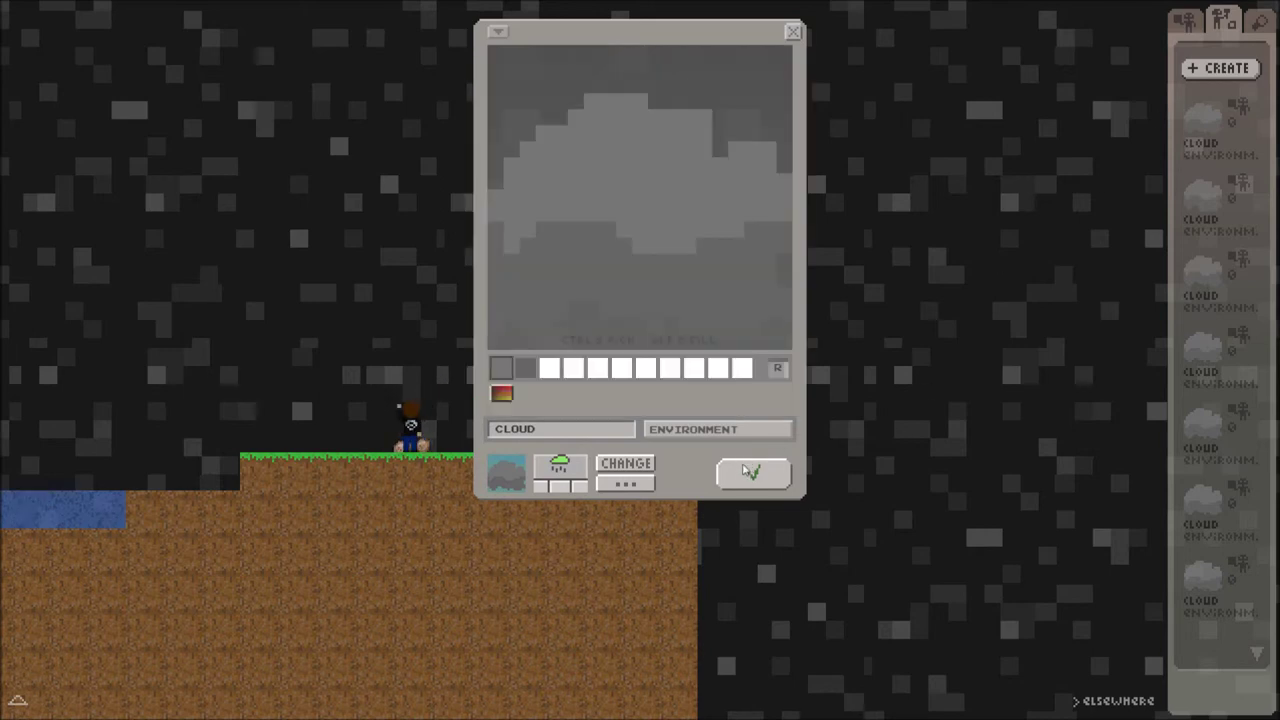
{"action": "left_click", "coordinate": [752, 471]}
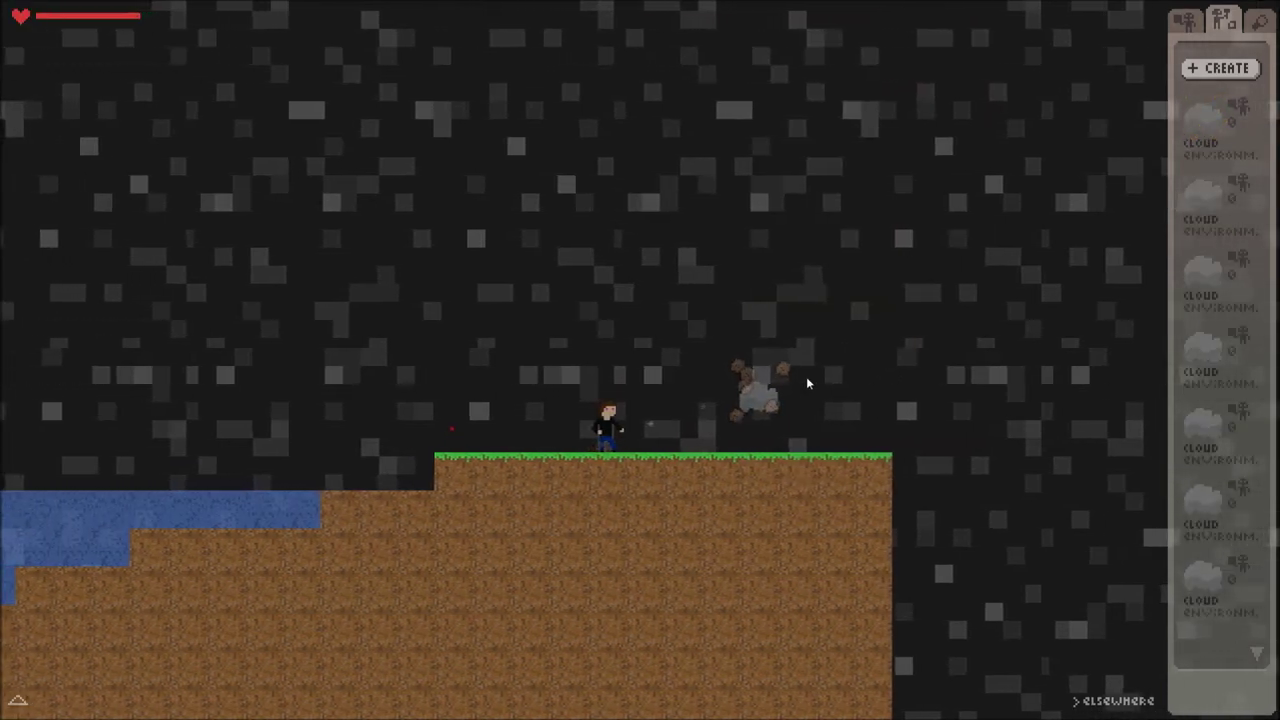
{"action": "left_click", "coordinate": [752, 410]}
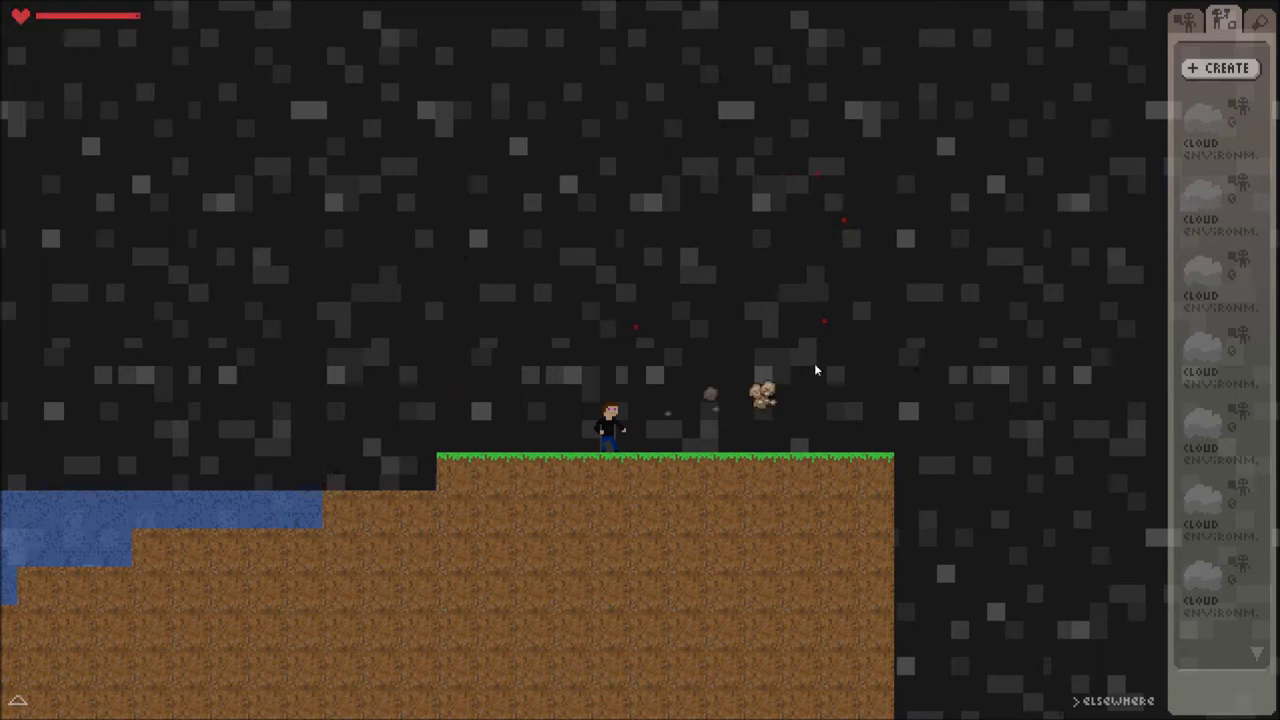
Save a version of the cloud with the Bursts effect, and place it in the air above the grass near the character
{"action": "left_click", "coordinate": [1201, 126]}
{"action": "left_click", "coordinate": [718, 428]}
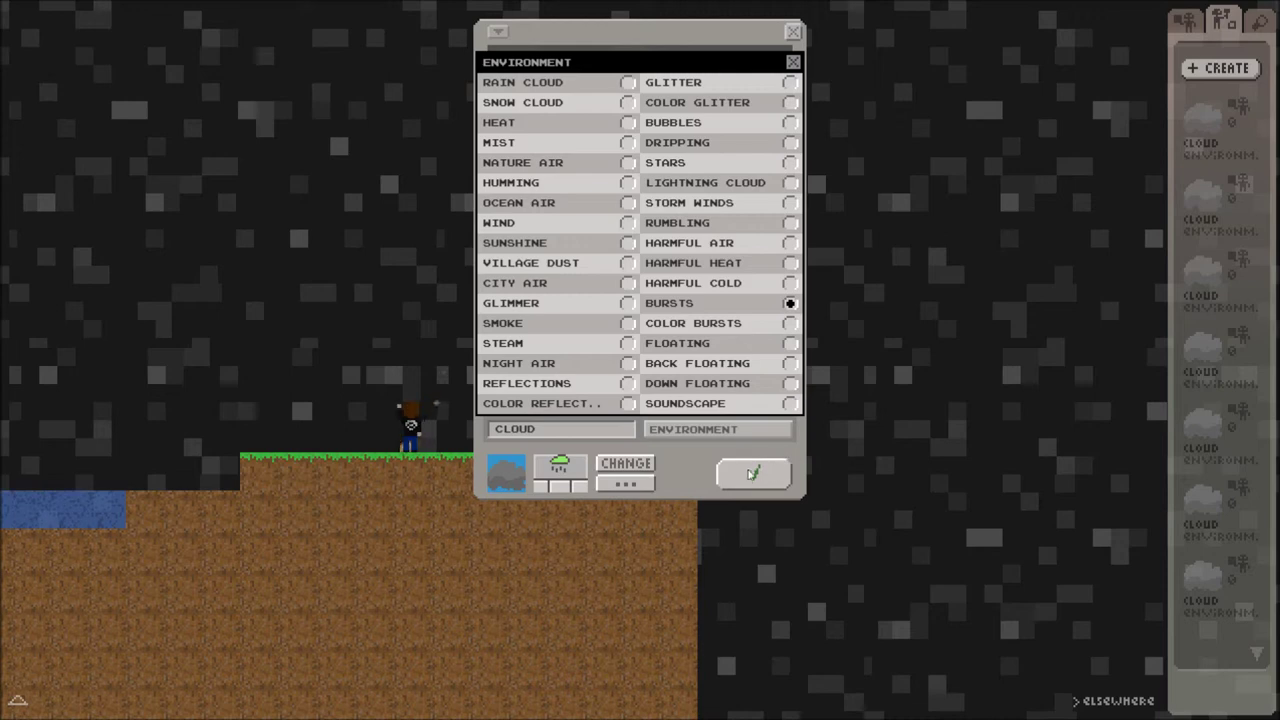
{"action": "left_click", "coordinate": [749, 472]}
{"action": "left_click", "coordinate": [754, 472]}
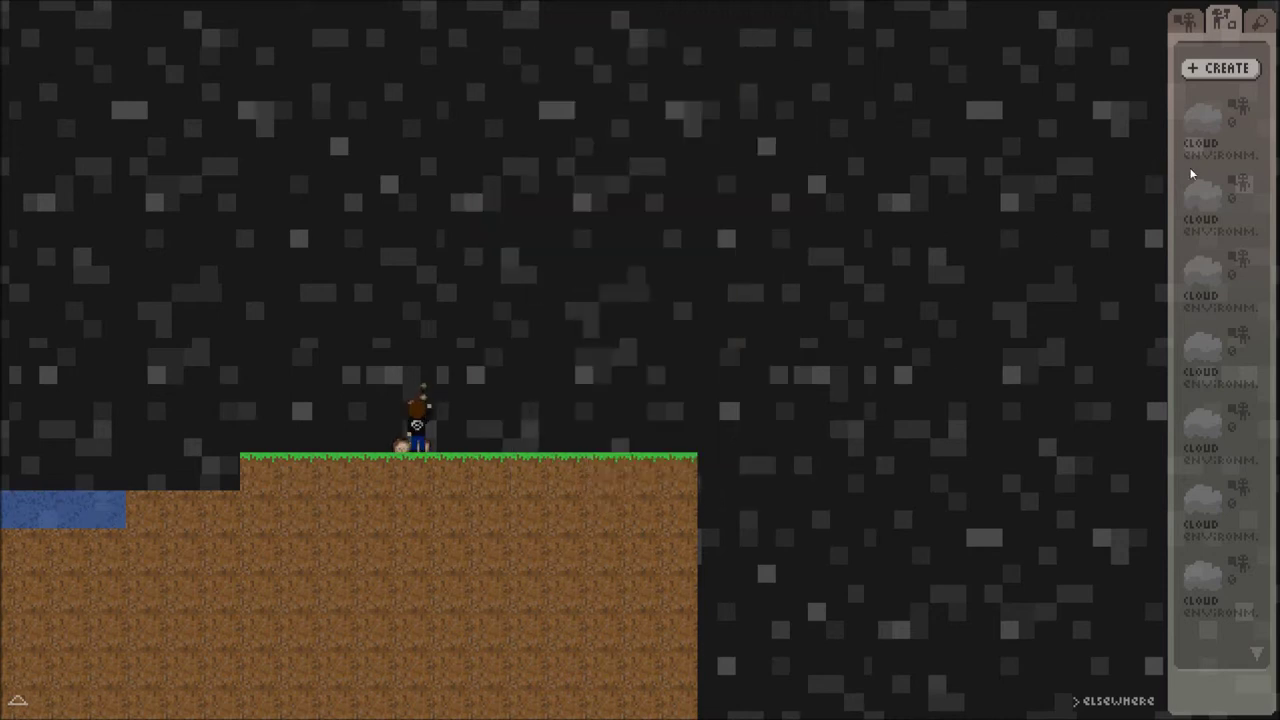
{"action": "left_click", "coordinate": [1189, 128]}
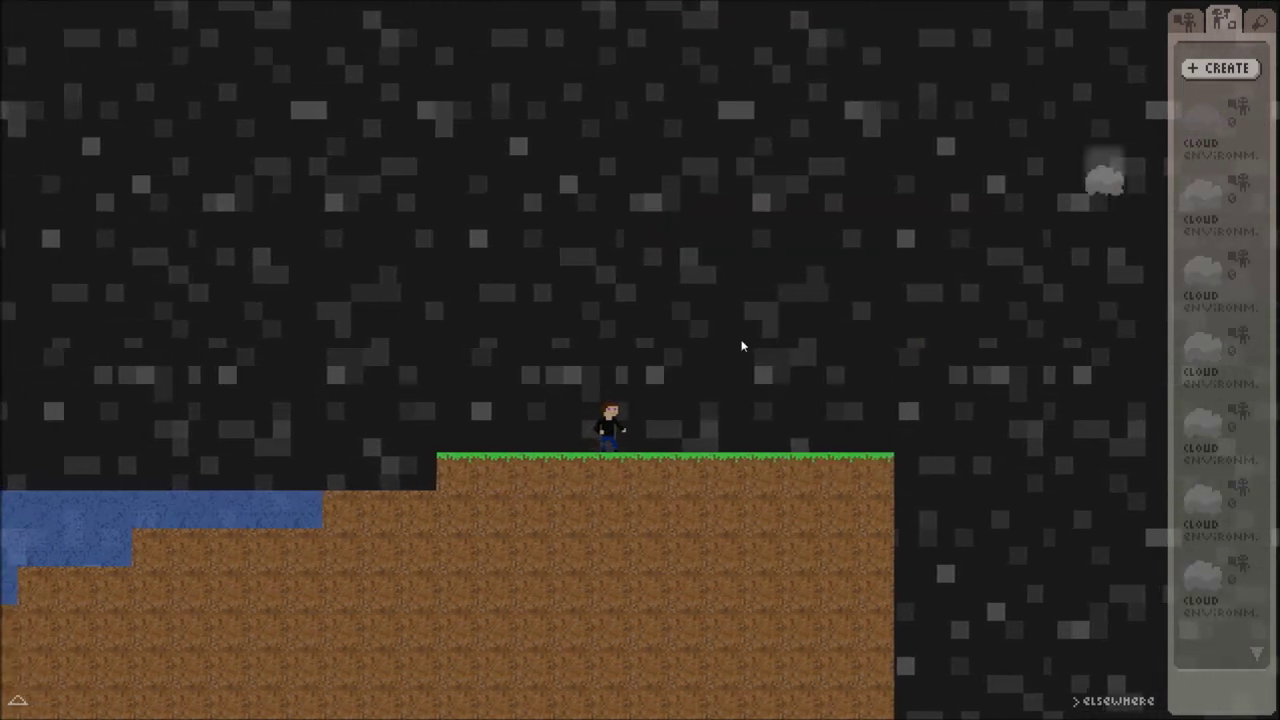
{"action": "left_click", "coordinate": [738, 355]}
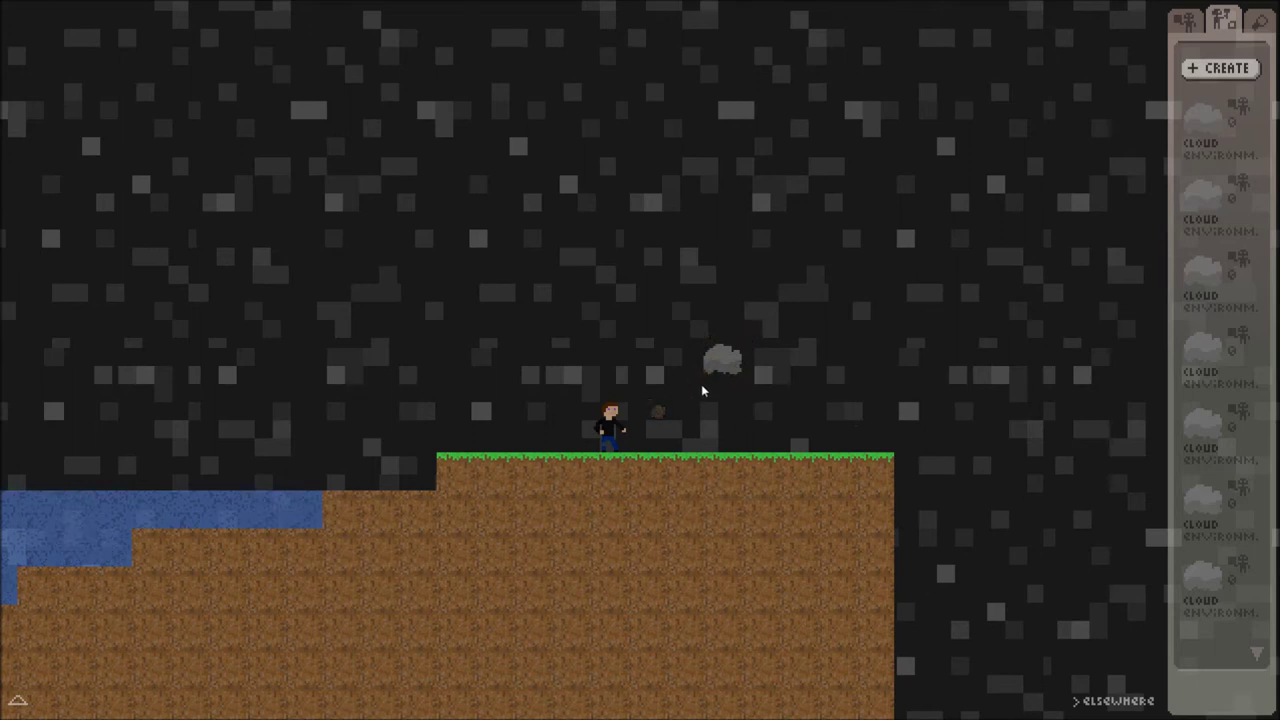
Move the character back and forth beneath the Bursts cloud to test its effect, and remove the test placement
{"action": "key", "text": "d"}
{"action": "key", "text": "space"}
{"action": "key", "text": "d"}
{"action": "key", "text": "a"}
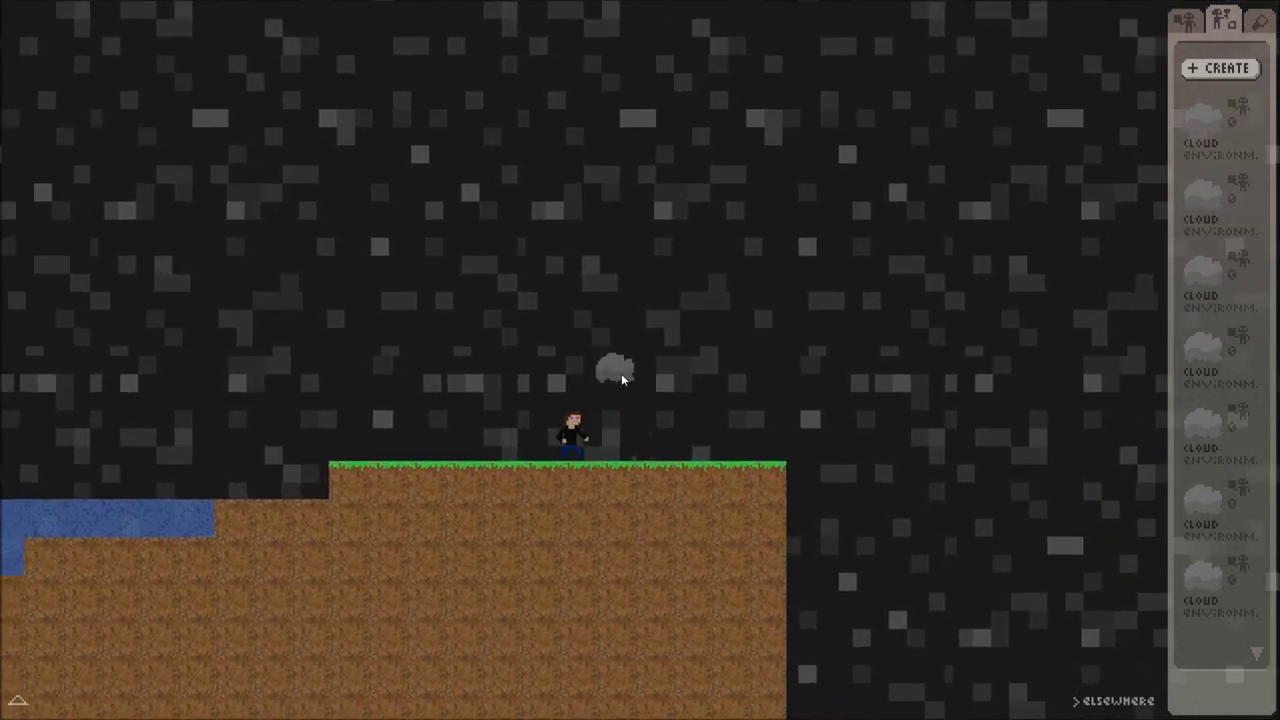
{"action": "key", "text": "d"}
{"action": "key", "text": "a"}
{"action": "key", "text": "Right"}
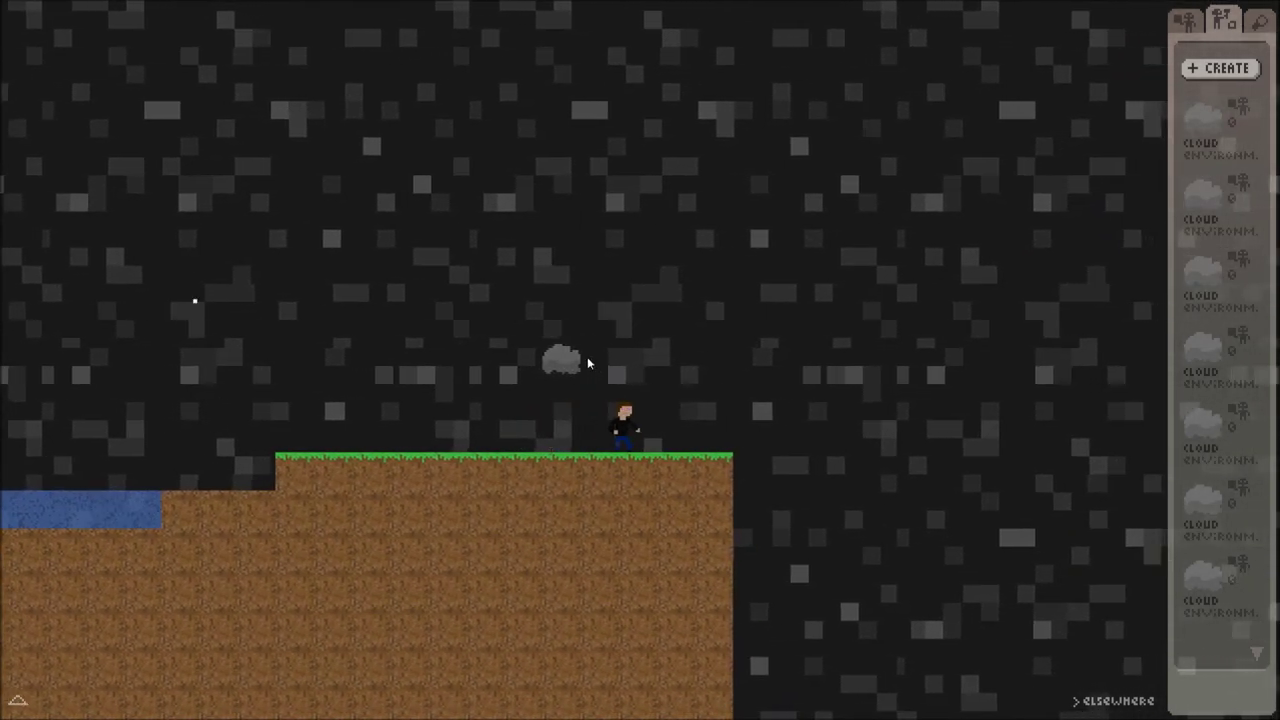
{"action": "left_click", "coordinate": [546, 358]}
Save a version of the cloud with the Floating effect
{"action": "left_click", "coordinate": [1210, 118]}
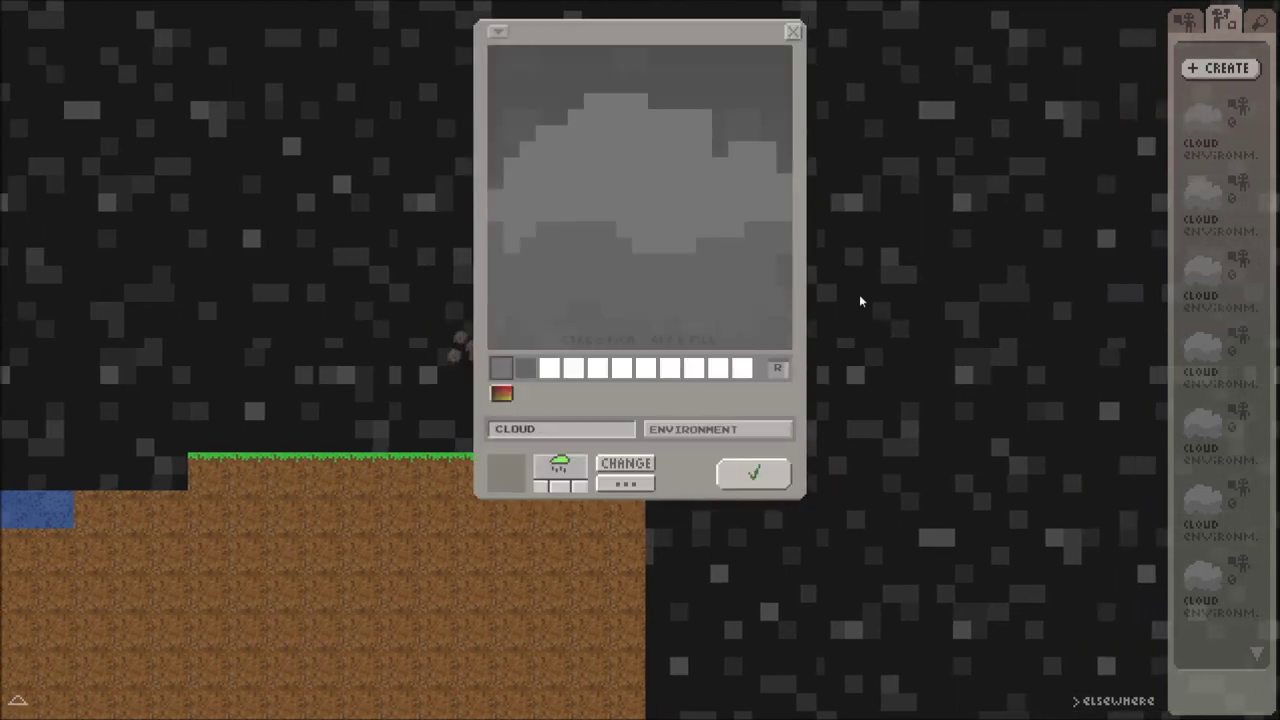
{"action": "left_click", "coordinate": [624, 466]}
{"action": "left_click", "coordinate": [627, 485]}
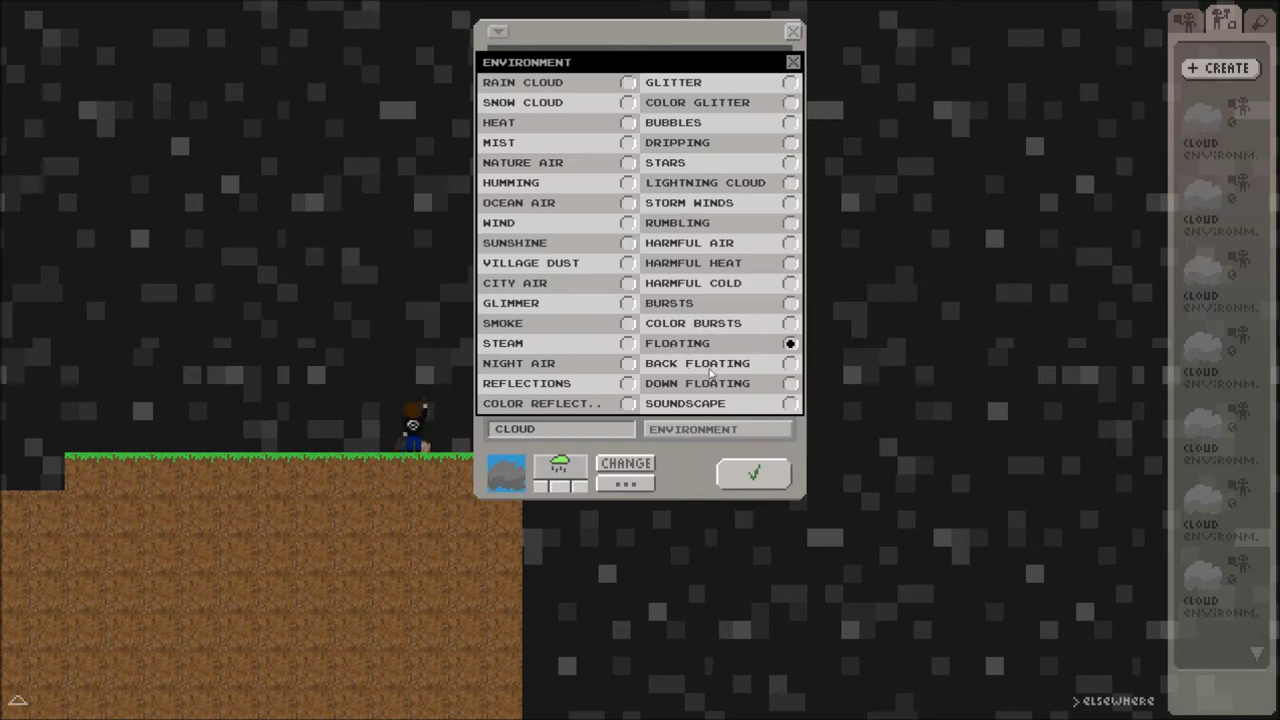
{"action": "left_click", "coordinate": [754, 478]}
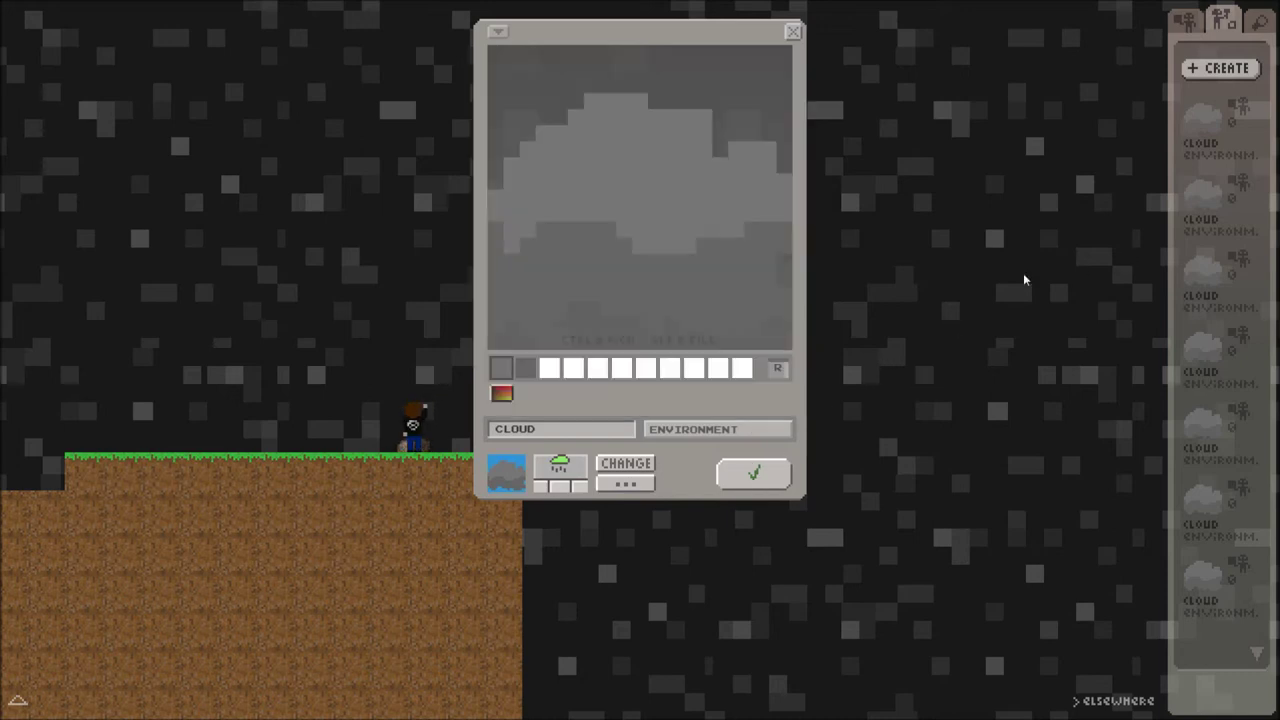
{"action": "left_click", "coordinate": [750, 474]}
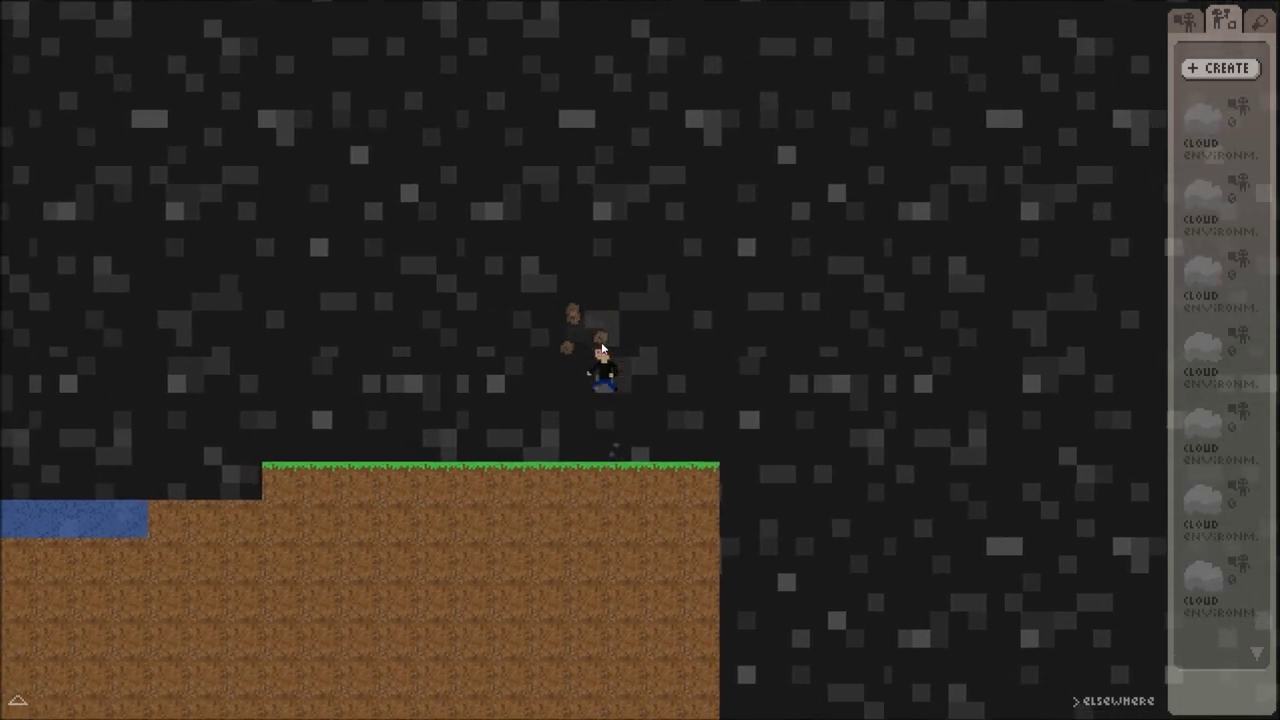
Move and jump the character around the Floating cloud to test its effect, and remove the test placement
{"action": "key", "text": "Left"}
{"action": "key", "text": "Right"}
{"action": "key", "text": "Up"}
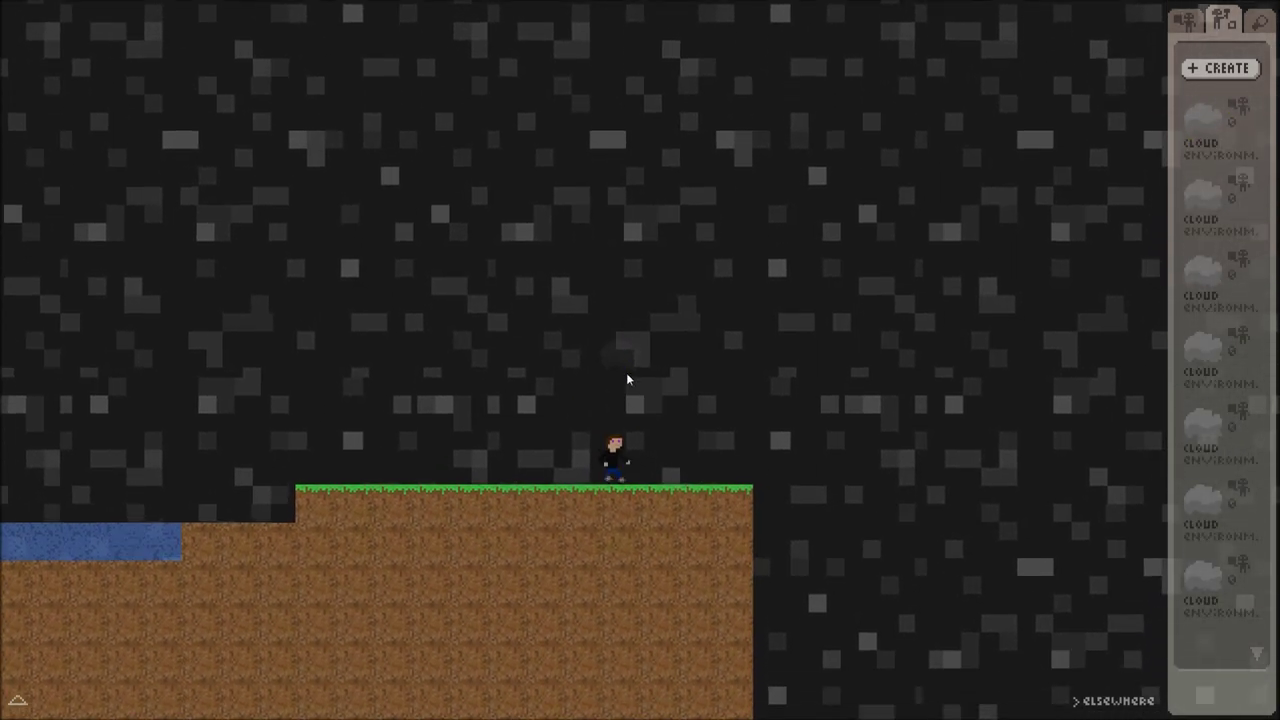
{"action": "key", "text": "Up"}
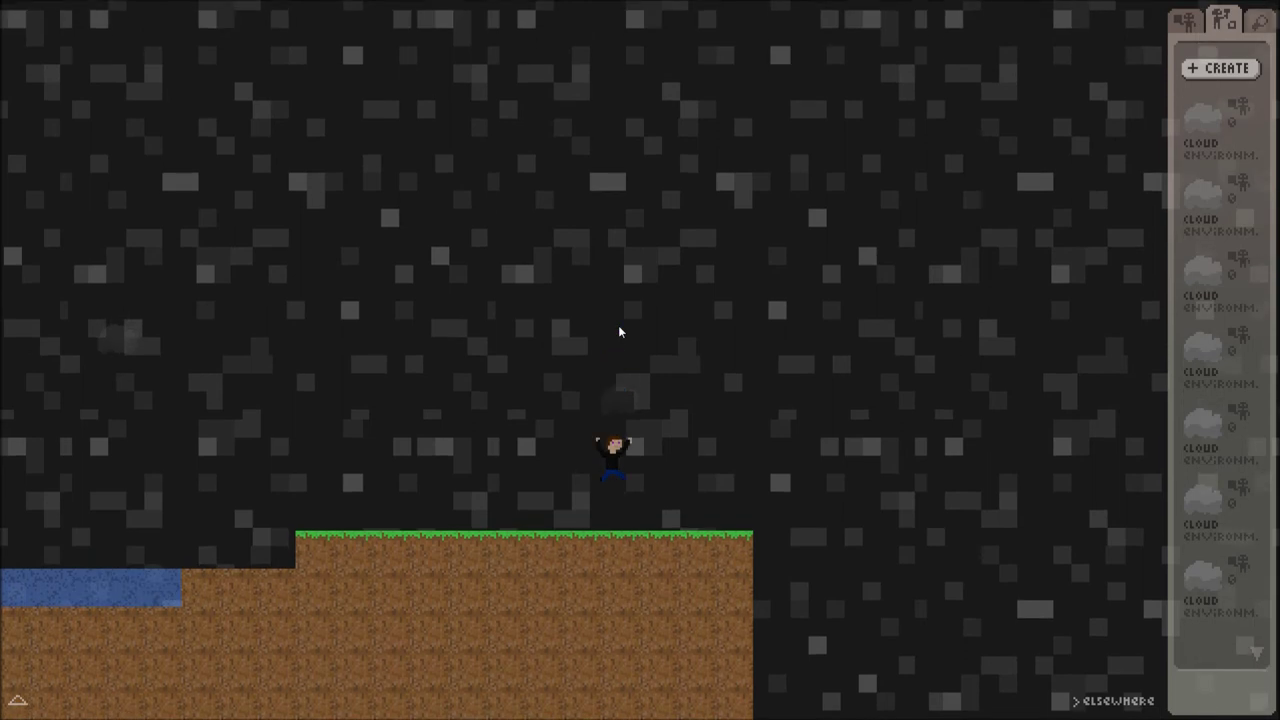
{"action": "key", "text": "Up"}
{"action": "key", "text": "Up"}
{"action": "key", "text": "Left"}
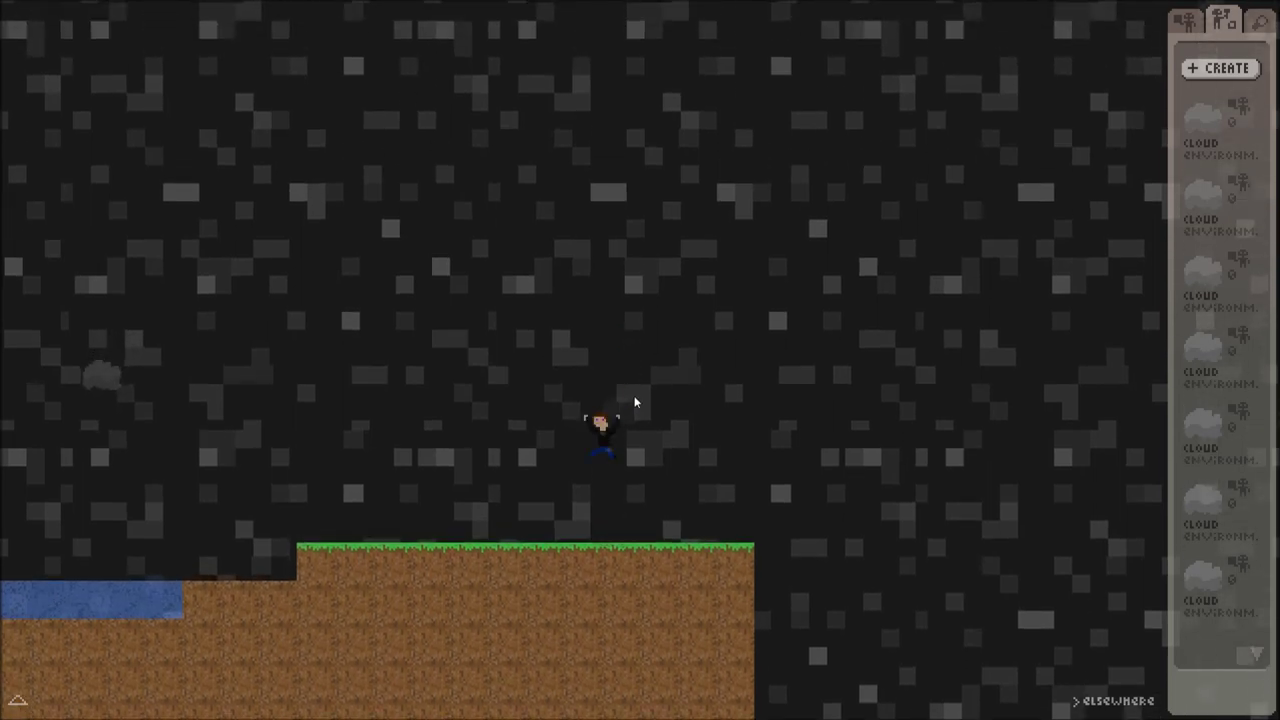
{"action": "key", "text": "space"}
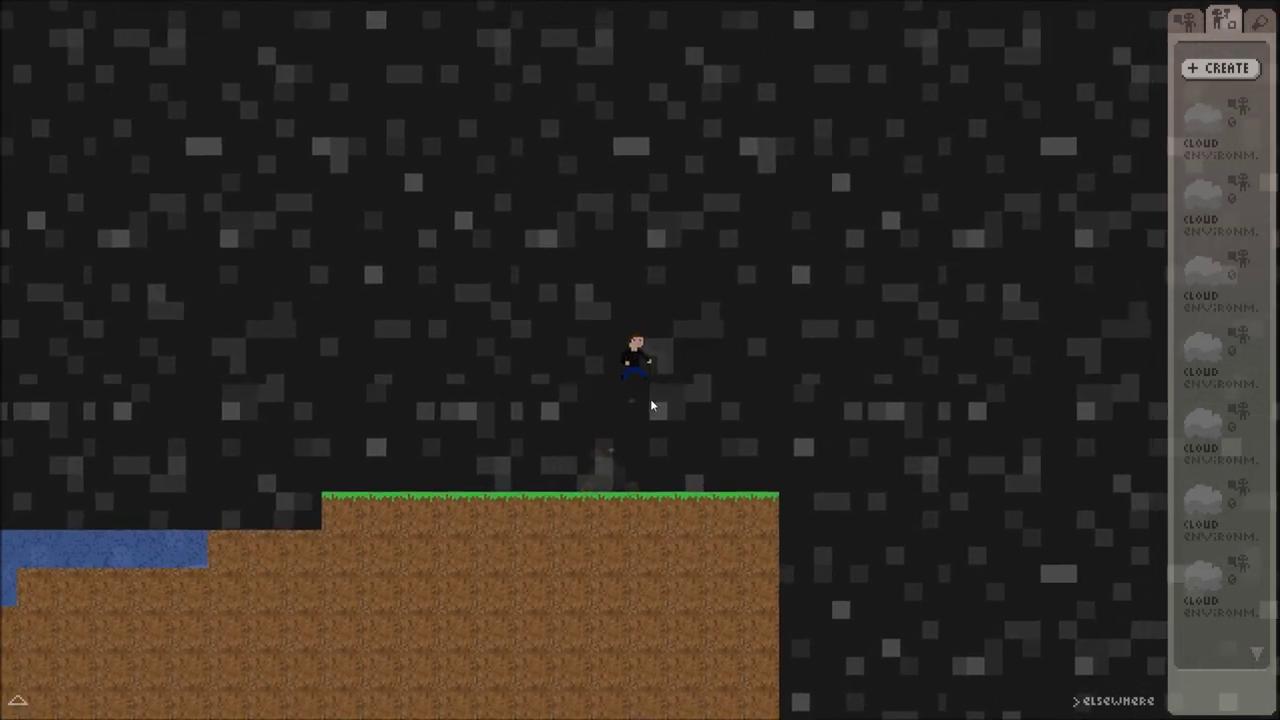
{"action": "key", "text": "Left"}
{"action": "left_click", "coordinate": [657, 337]}
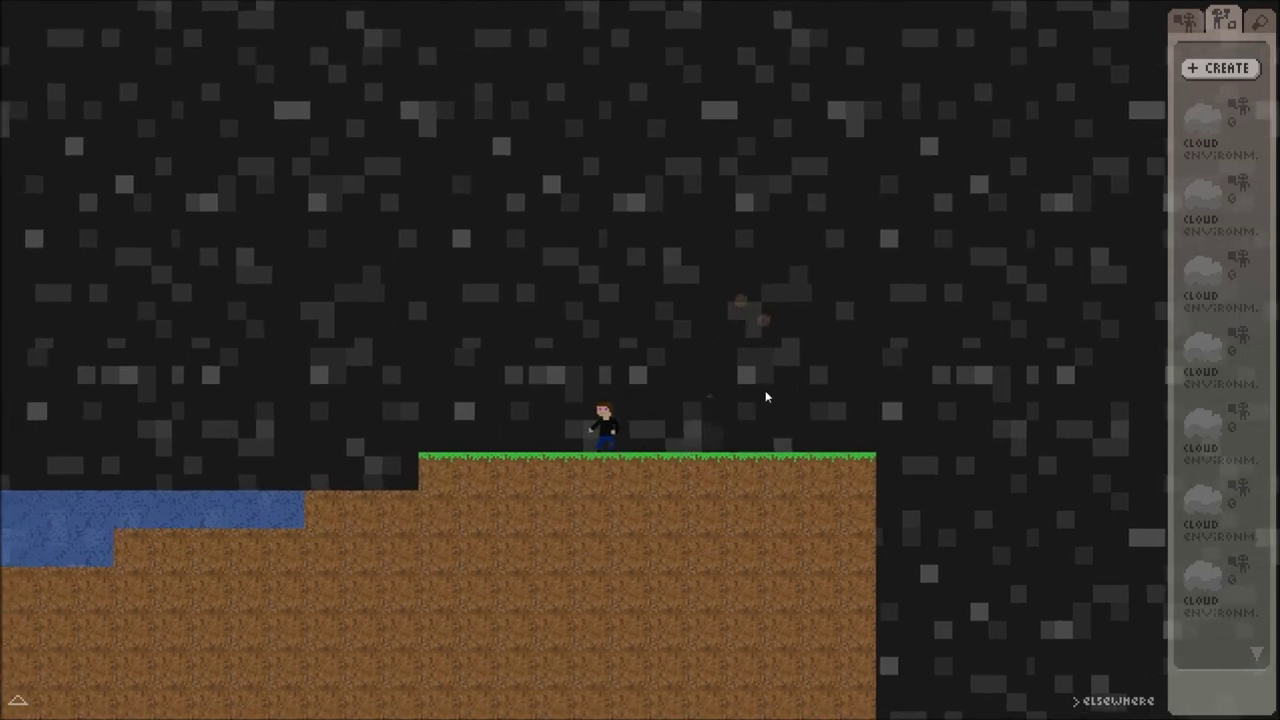
{"action": "key", "text": "Right"}
Save a version of the cloud with the Back Floating effect
{"action": "left_click", "coordinate": [1216, 126]}
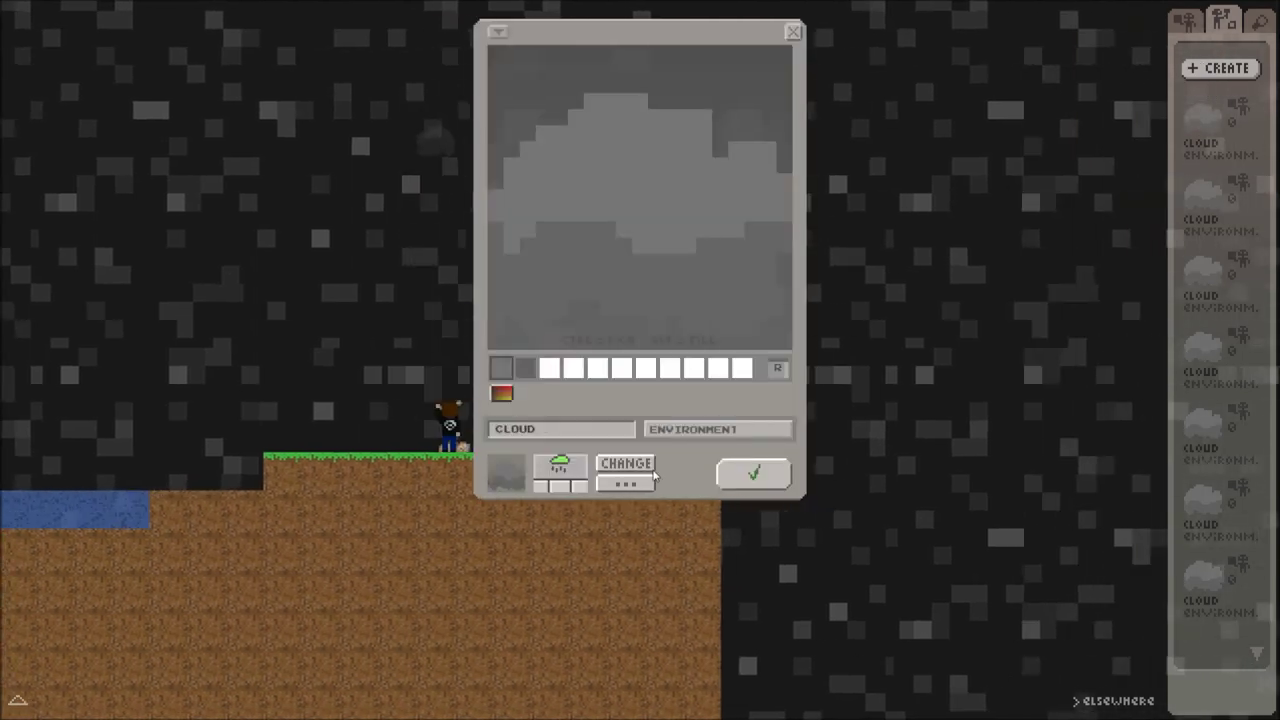
{"action": "left_click", "coordinate": [714, 429]}
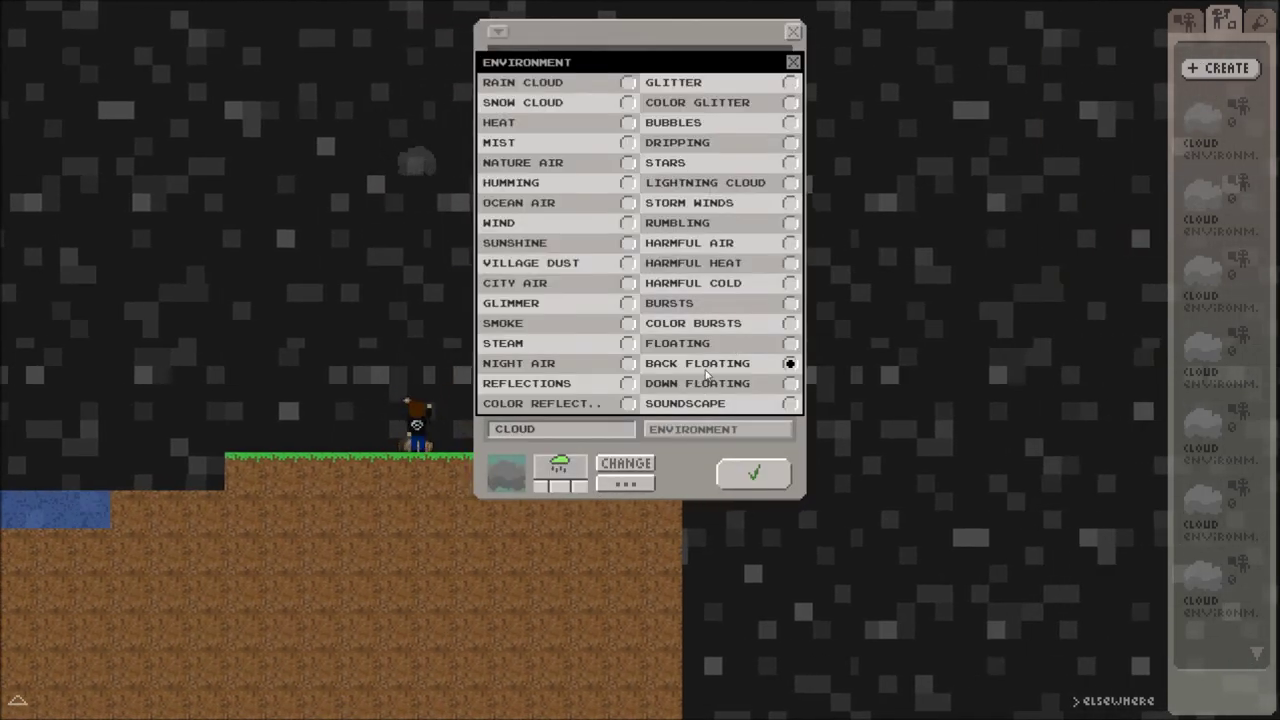
{"action": "left_click", "coordinate": [751, 474]}
{"action": "left_click", "coordinate": [752, 473]}
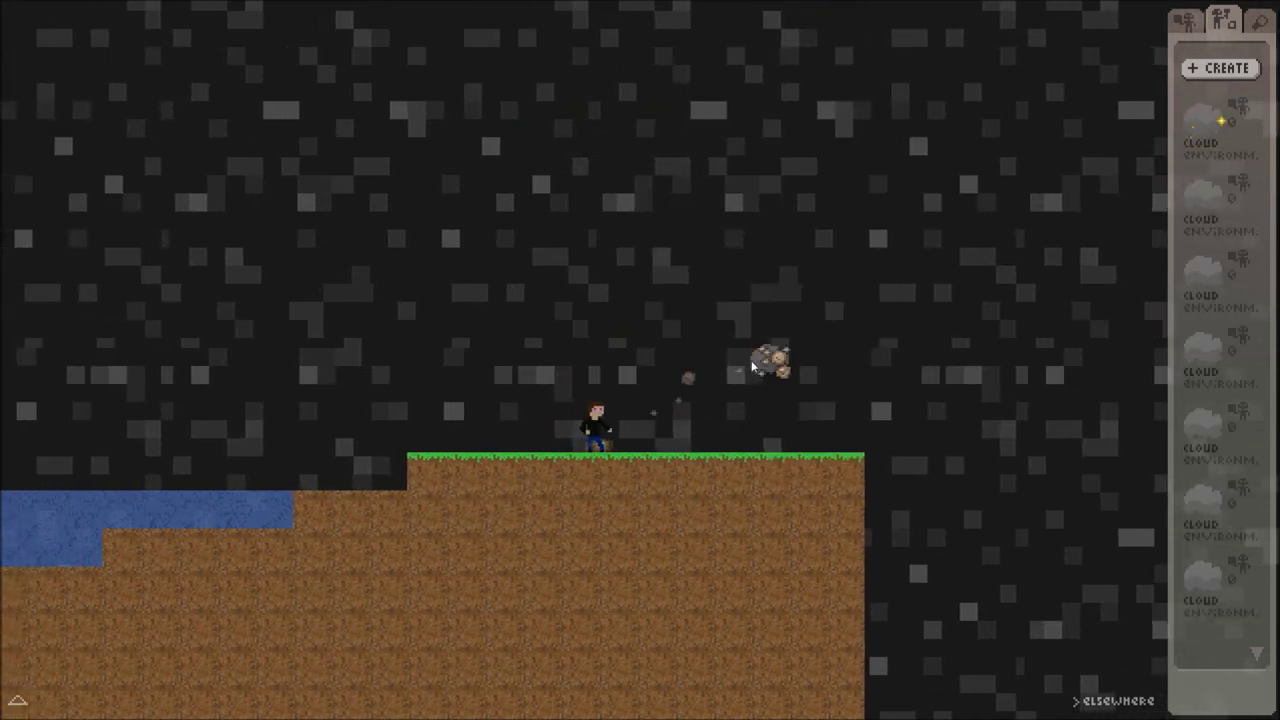
Move and jump the character past the Back Floating cloud above the grass to test its effect, and remove the test placement
{"action": "key", "text": "Right"}
{"action": "key", "text": "Up"}
{"action": "key", "text": "Left"}
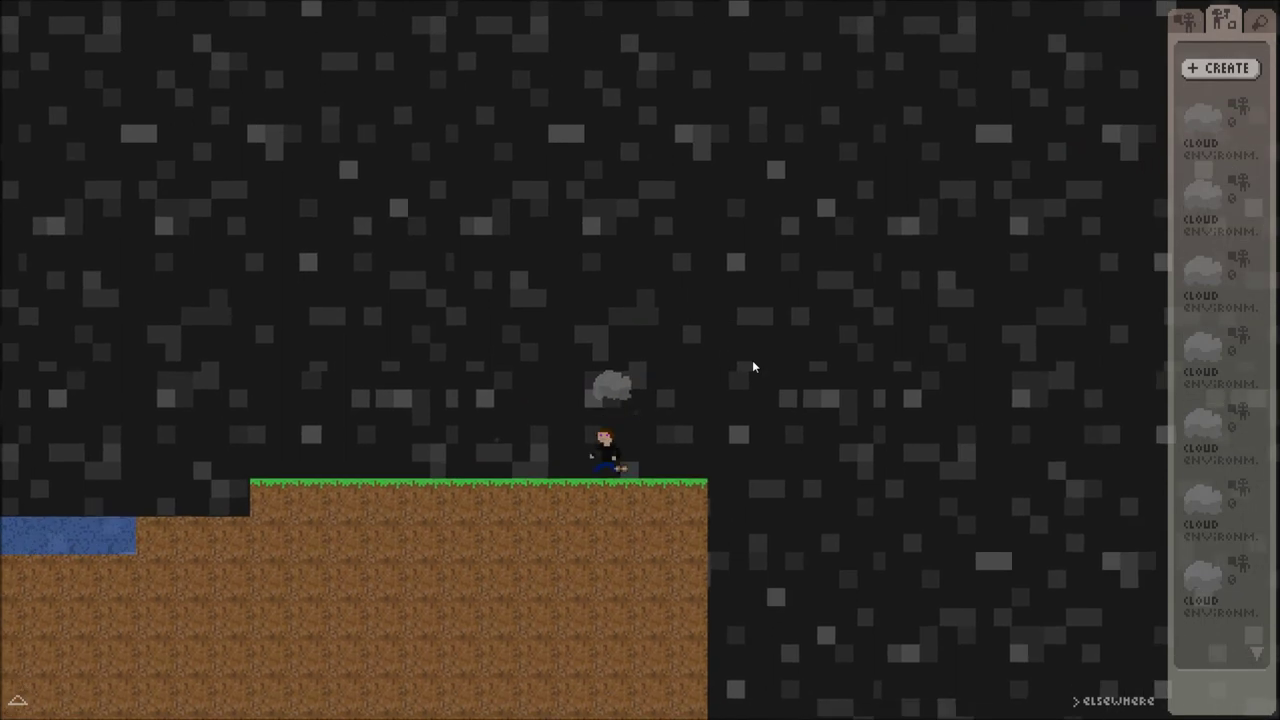
{"action": "key", "text": "Up"}
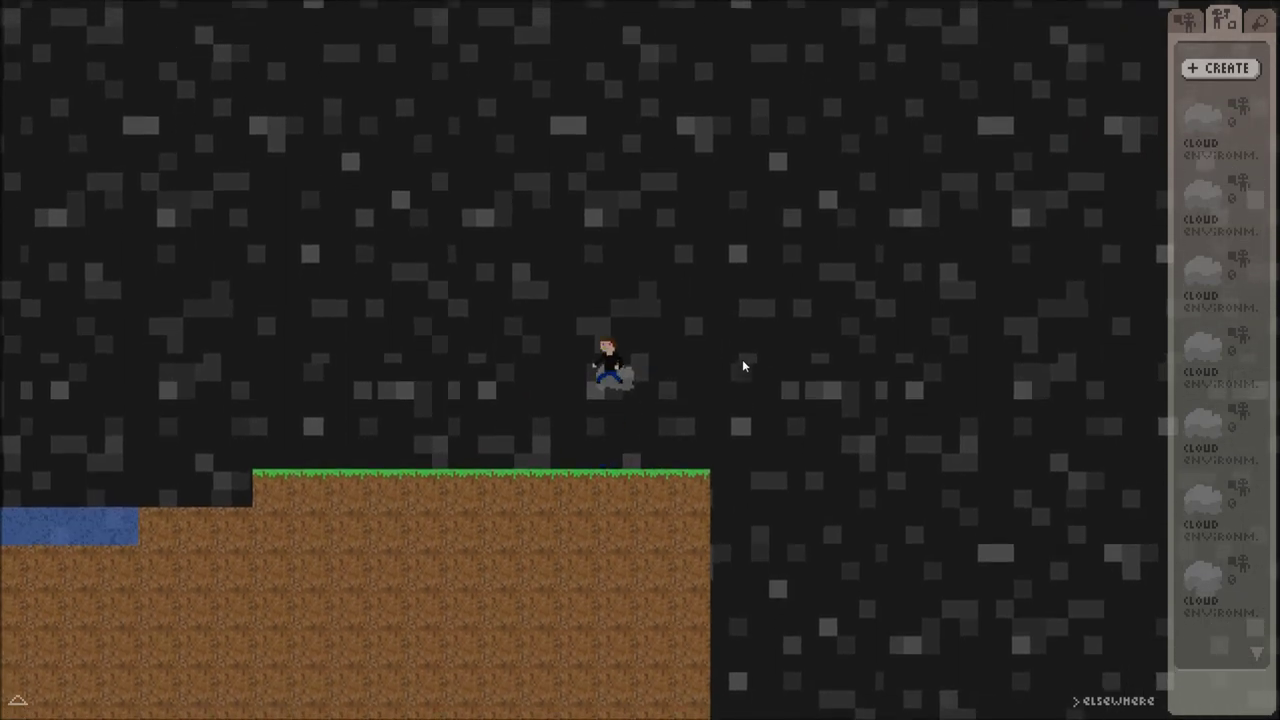
{"action": "key", "text": "Left"}
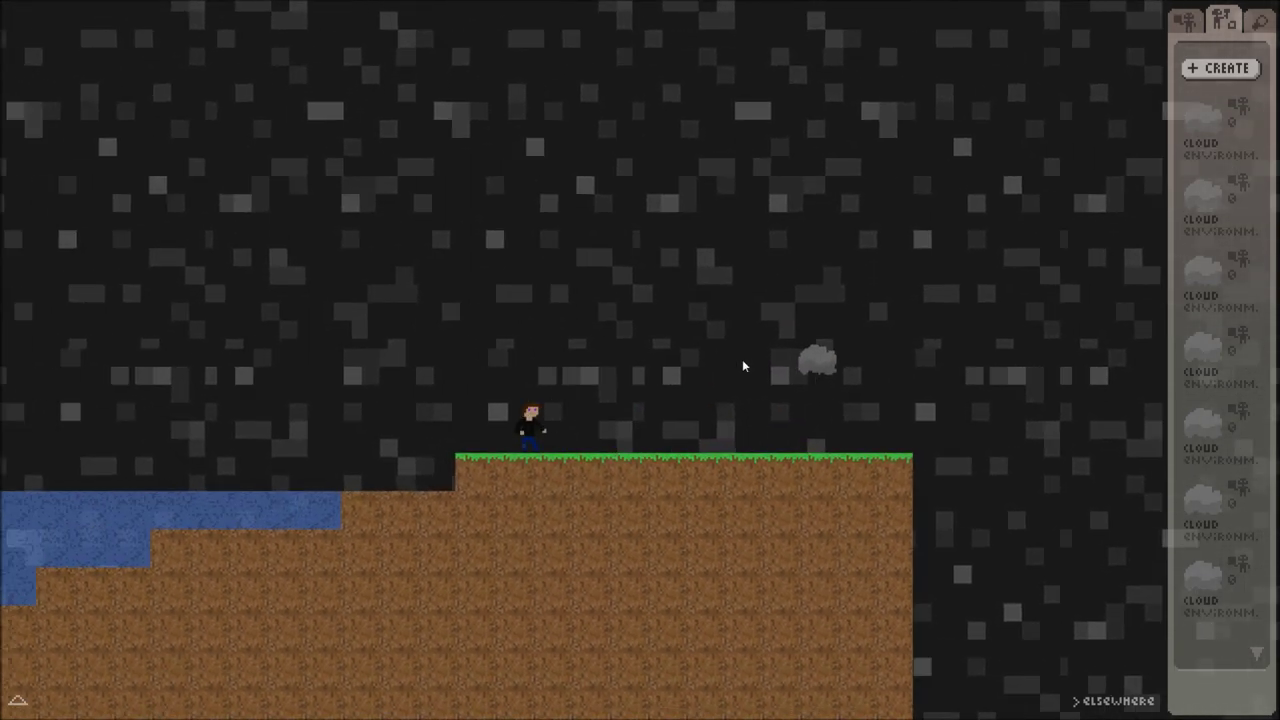
{"action": "key", "text": "Right"}
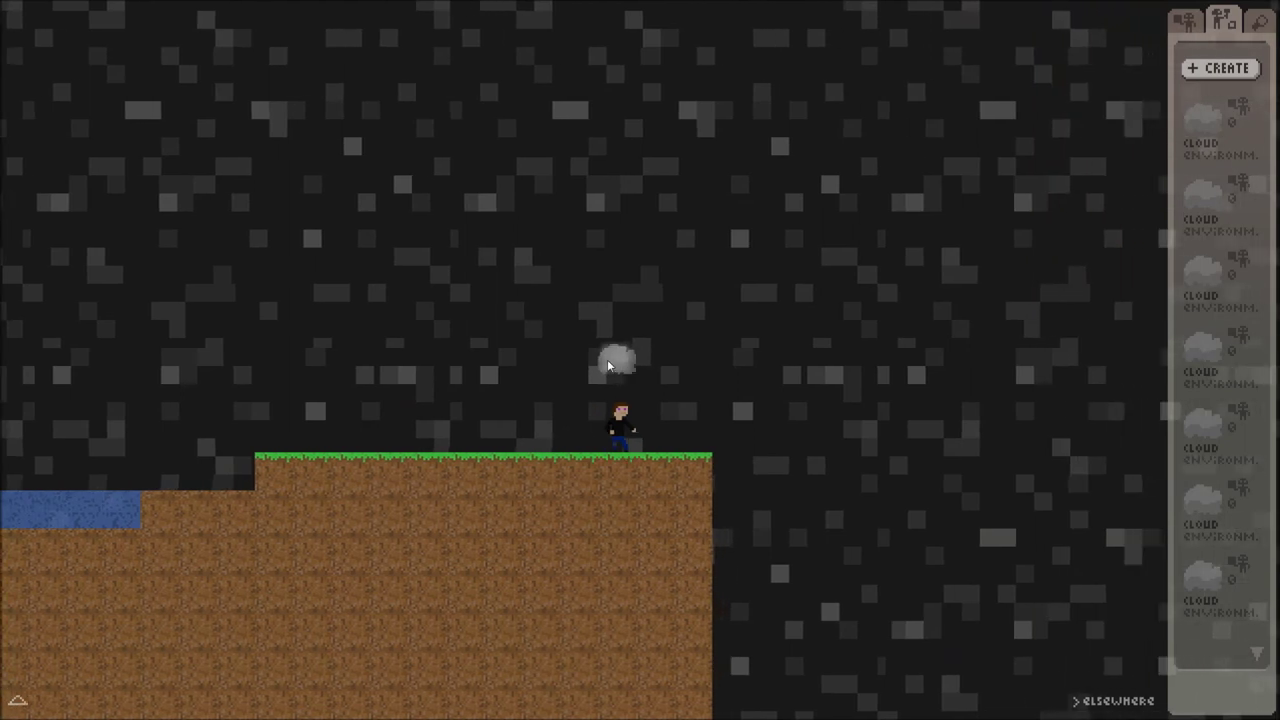
{"action": "key", "text": "Left"}
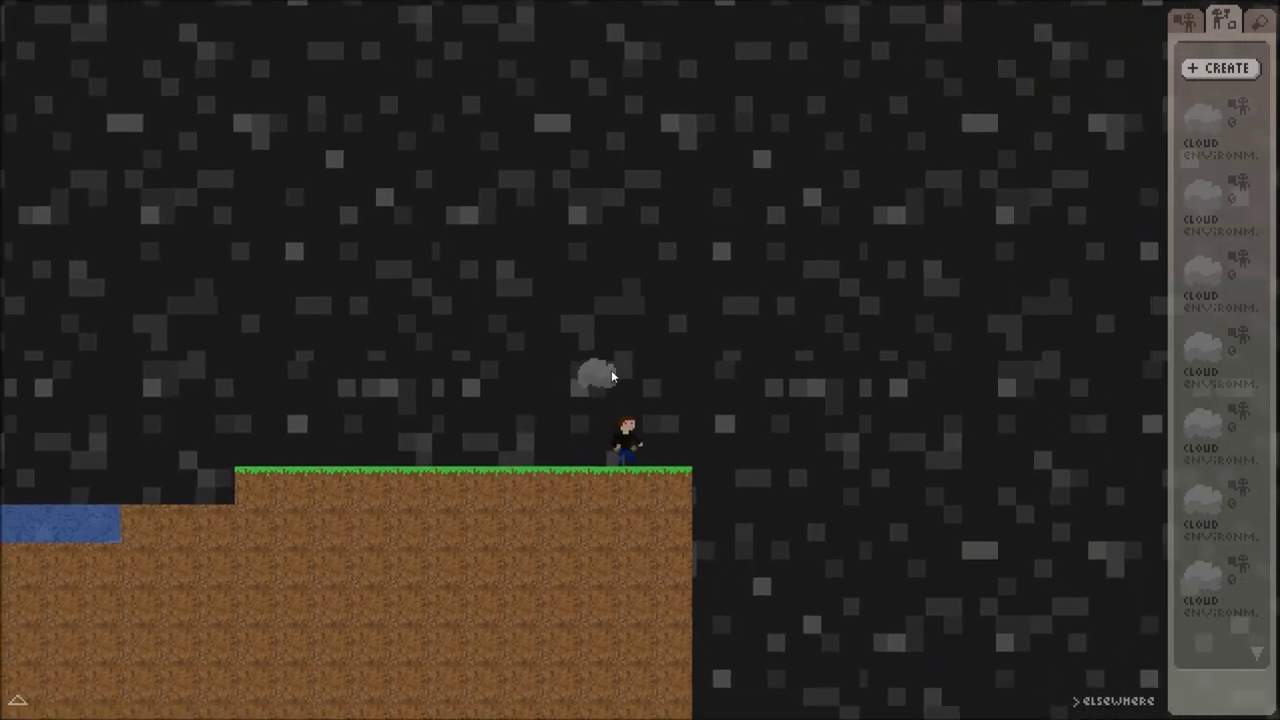
{"action": "left_click", "coordinate": [611, 372]}
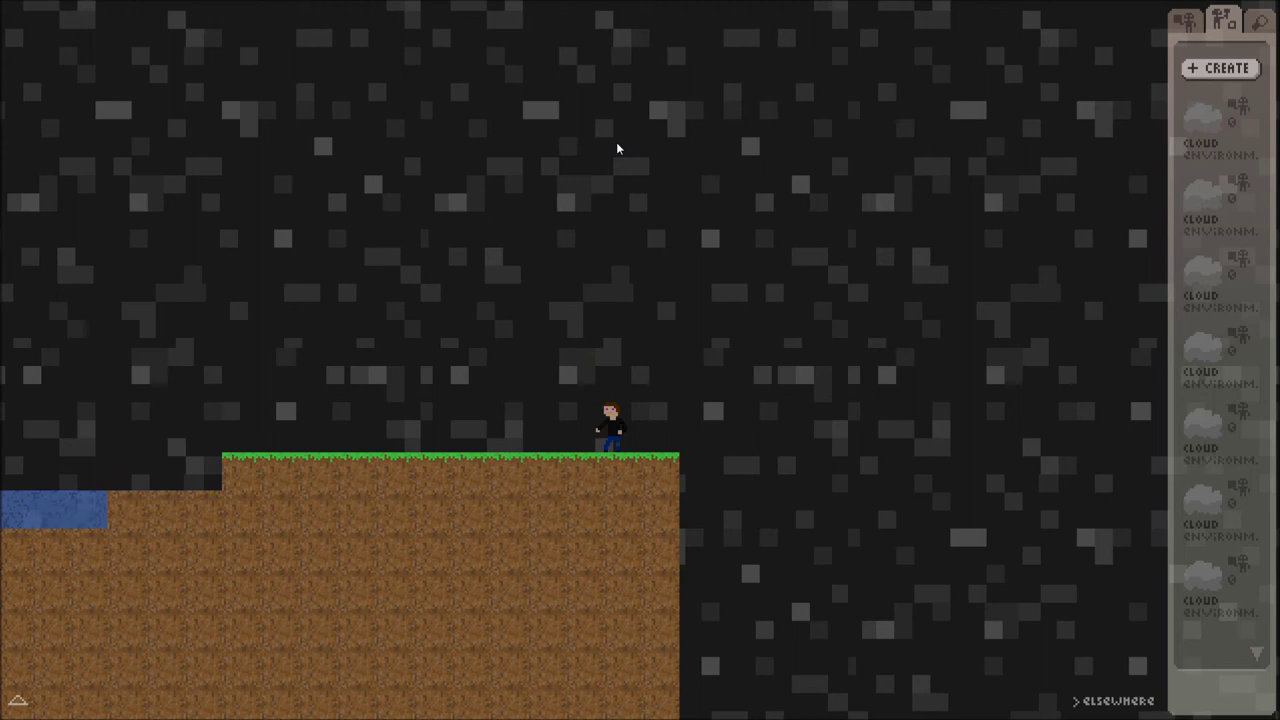
Start a new item of the Environment type and view its list of available effects
{"action": "left_click", "coordinate": [1219, 67]}
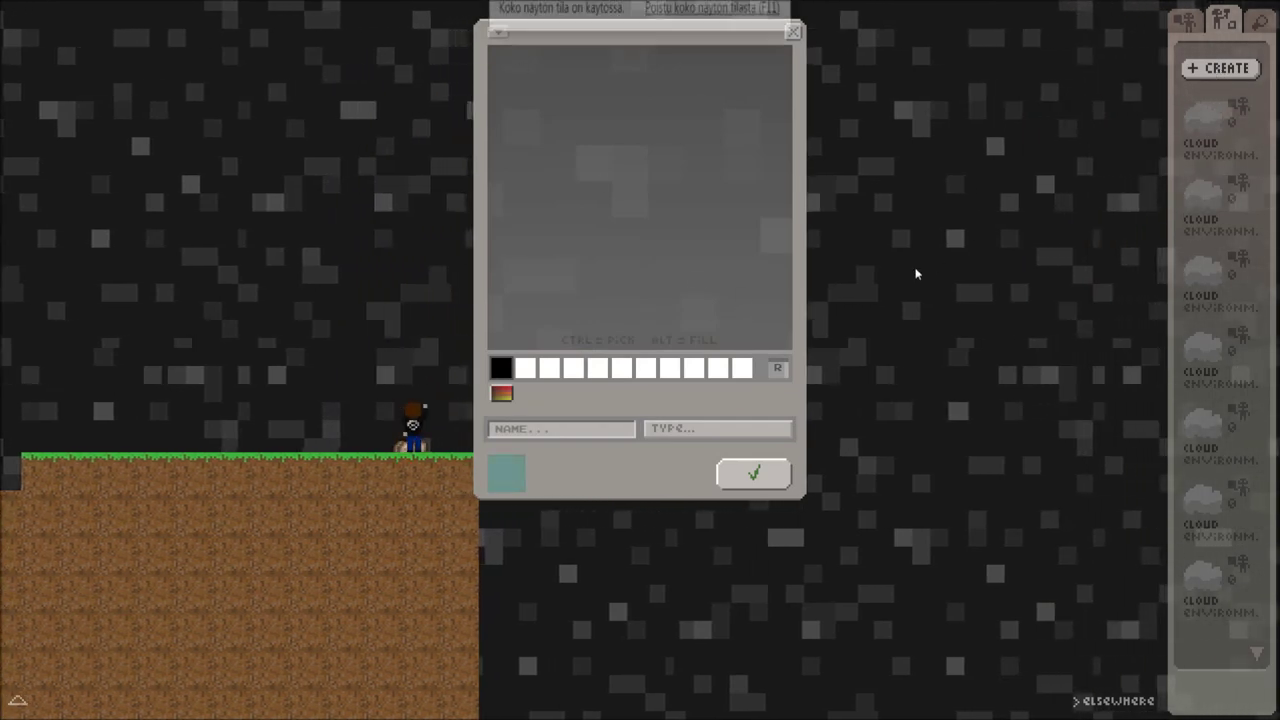
{"action": "left_click", "coordinate": [705, 430]}
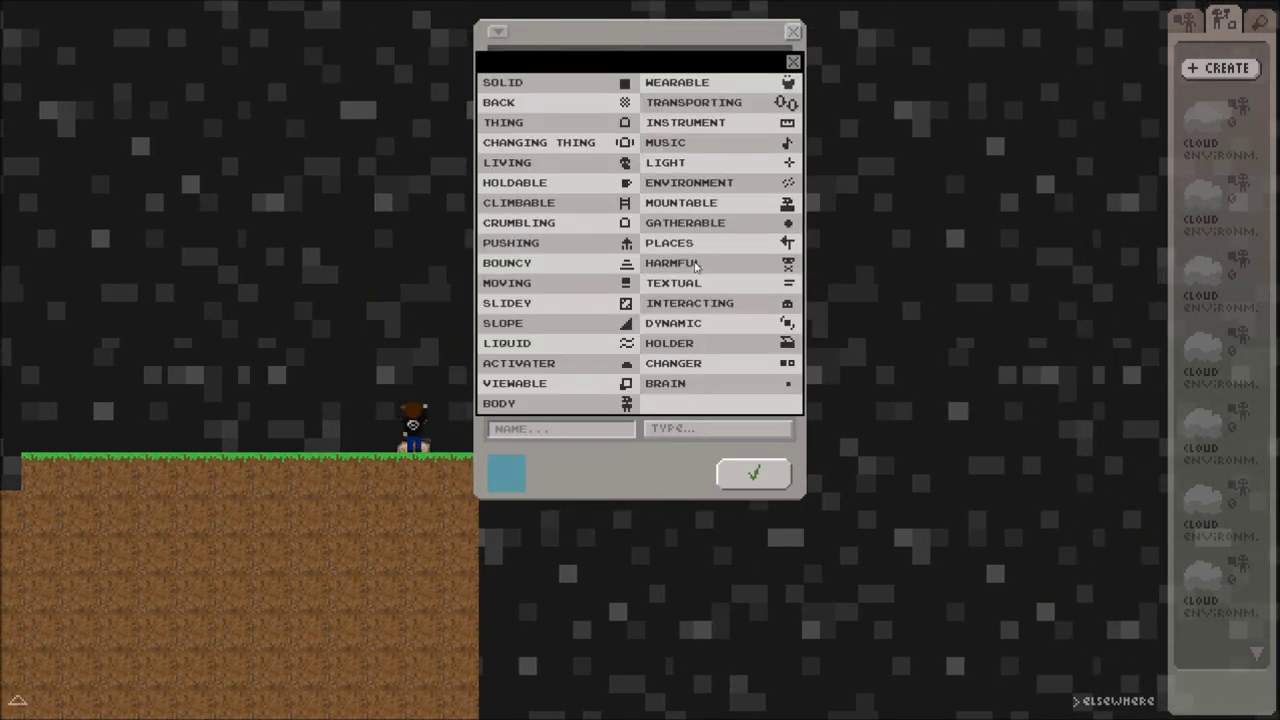
{"action": "left_click", "coordinate": [687, 183]}
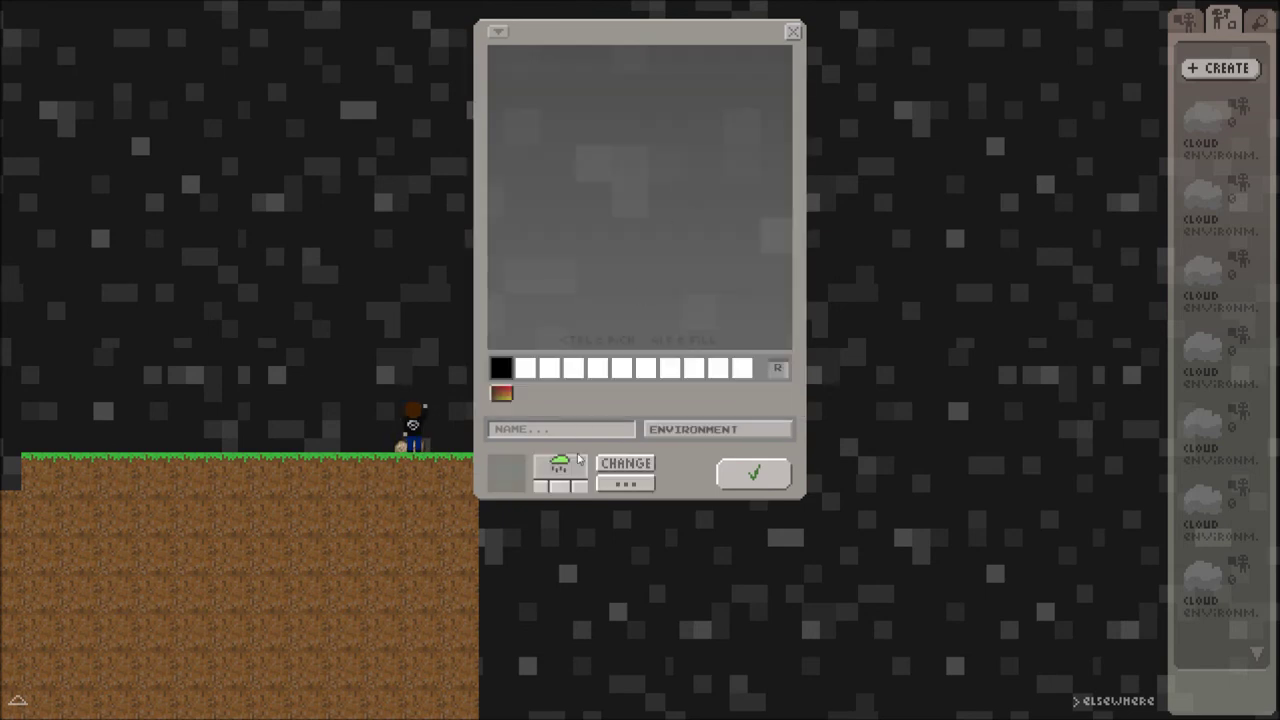
{"action": "left_click", "coordinate": [630, 487]}
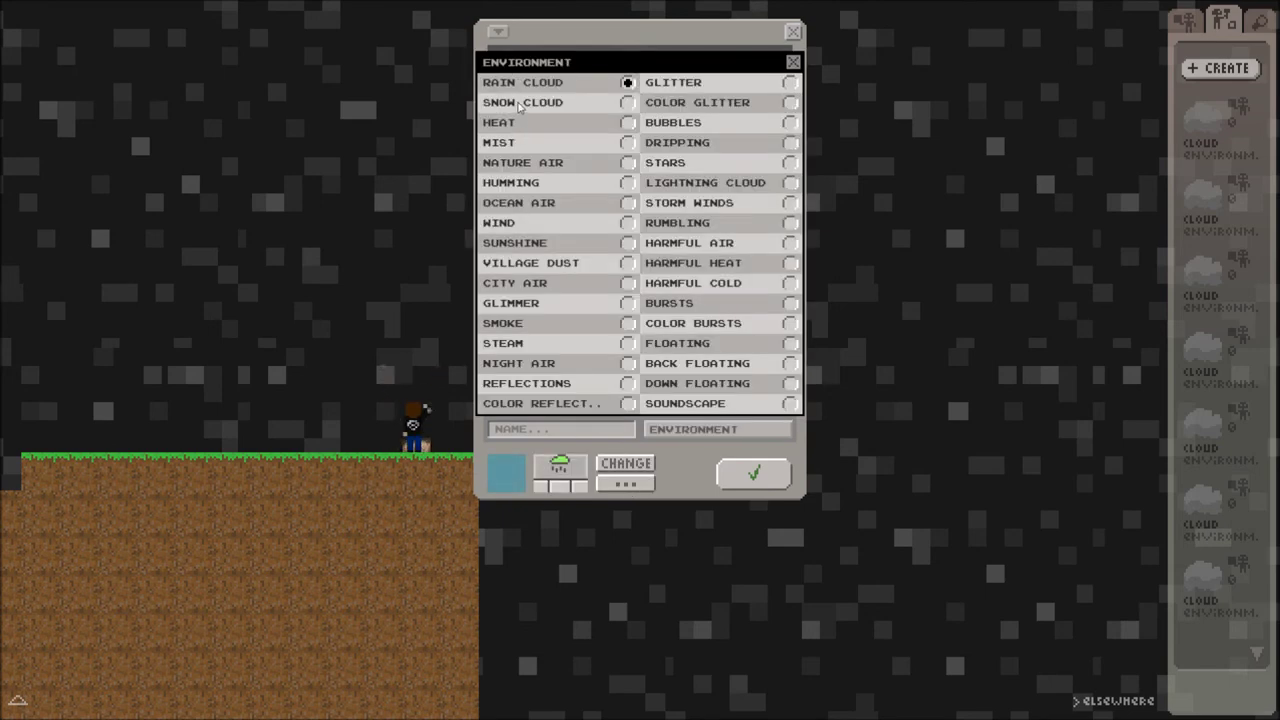
{"action": "left_click", "coordinate": [793, 63]}
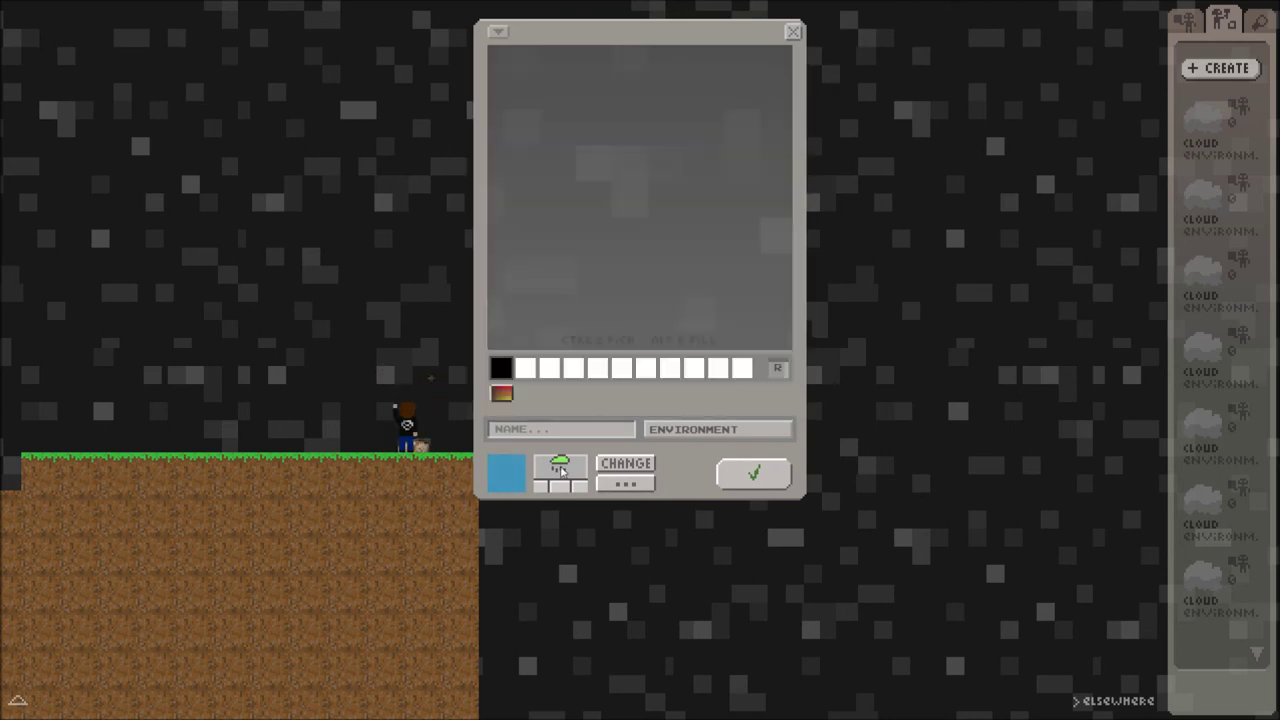
Switch the new item to Interactive Env., view its Use and At name conditions, and discard the item unsaved
{"action": "left_click", "coordinate": [624, 486]}
{"action": "left_click", "coordinate": [620, 467]}
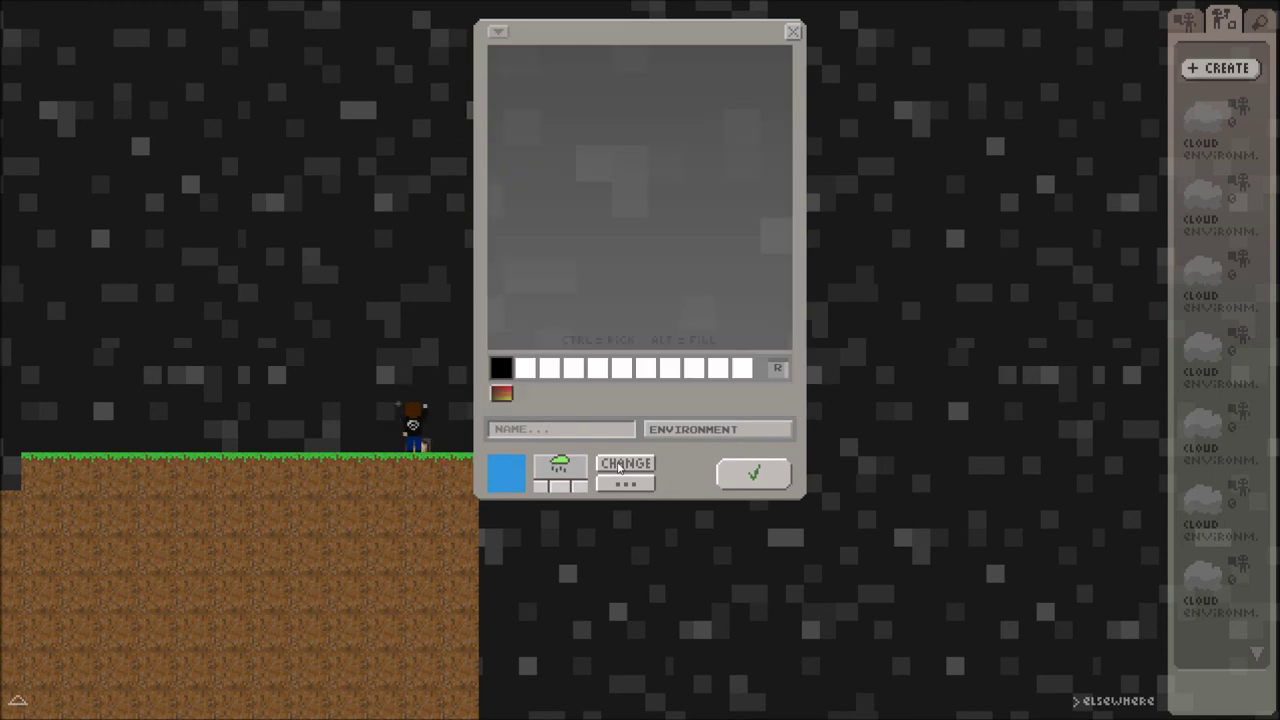
{"action": "left_click", "coordinate": [622, 465]}
{"action": "left_click", "coordinate": [553, 36]}
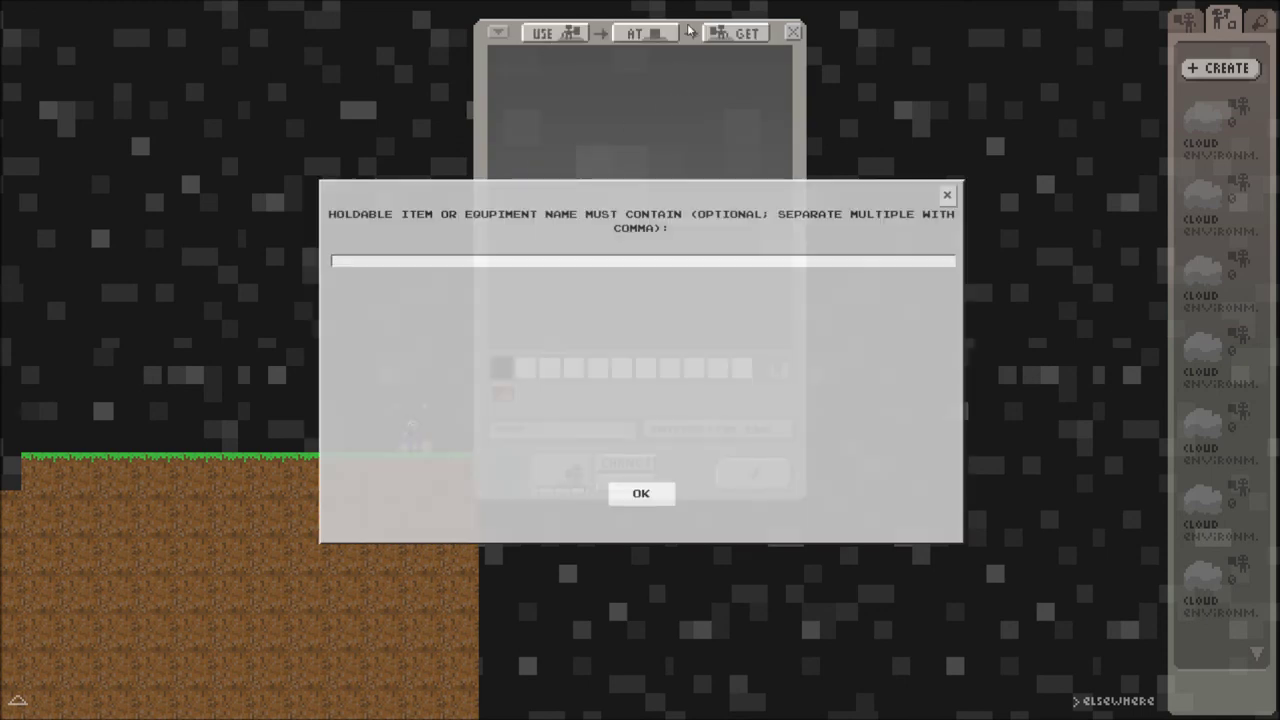
{"action": "left_click_drag", "start_coordinate": [941, 199], "coordinate": [823, 139]}
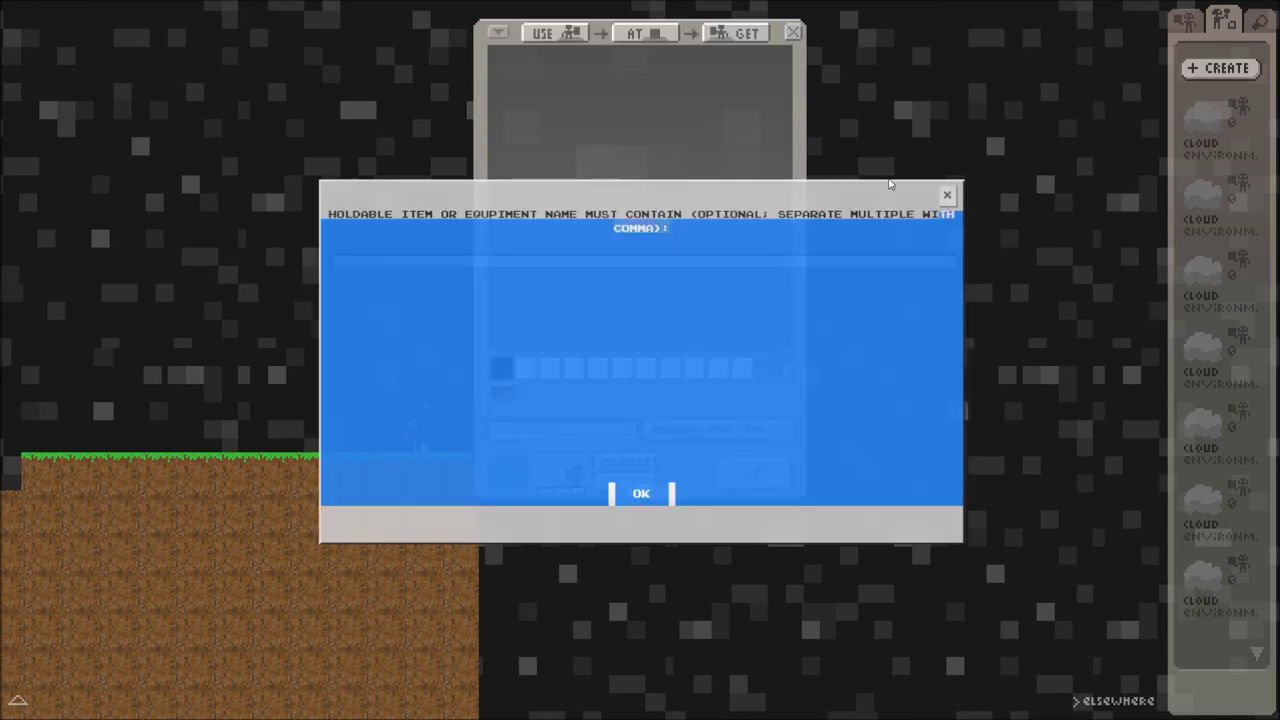
{"action": "left_click", "coordinate": [945, 199]}
{"action": "left_click", "coordinate": [646, 36]}
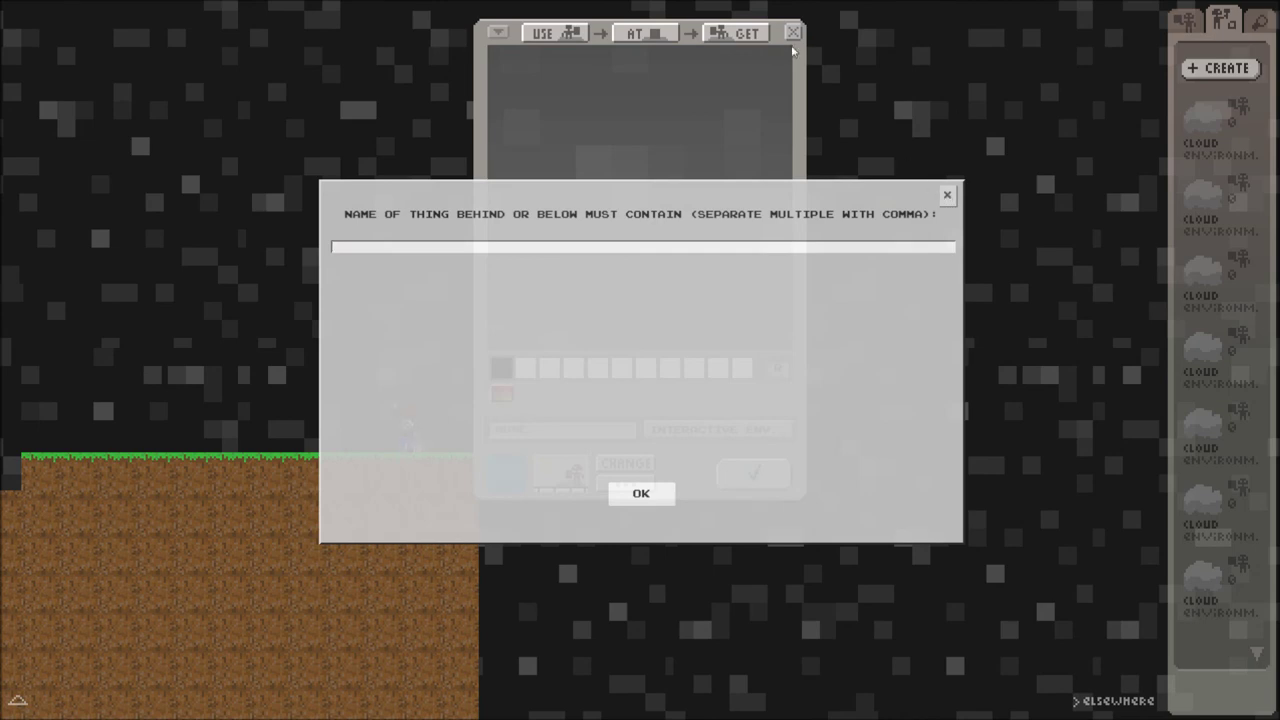
{"action": "left_click", "coordinate": [947, 195]}
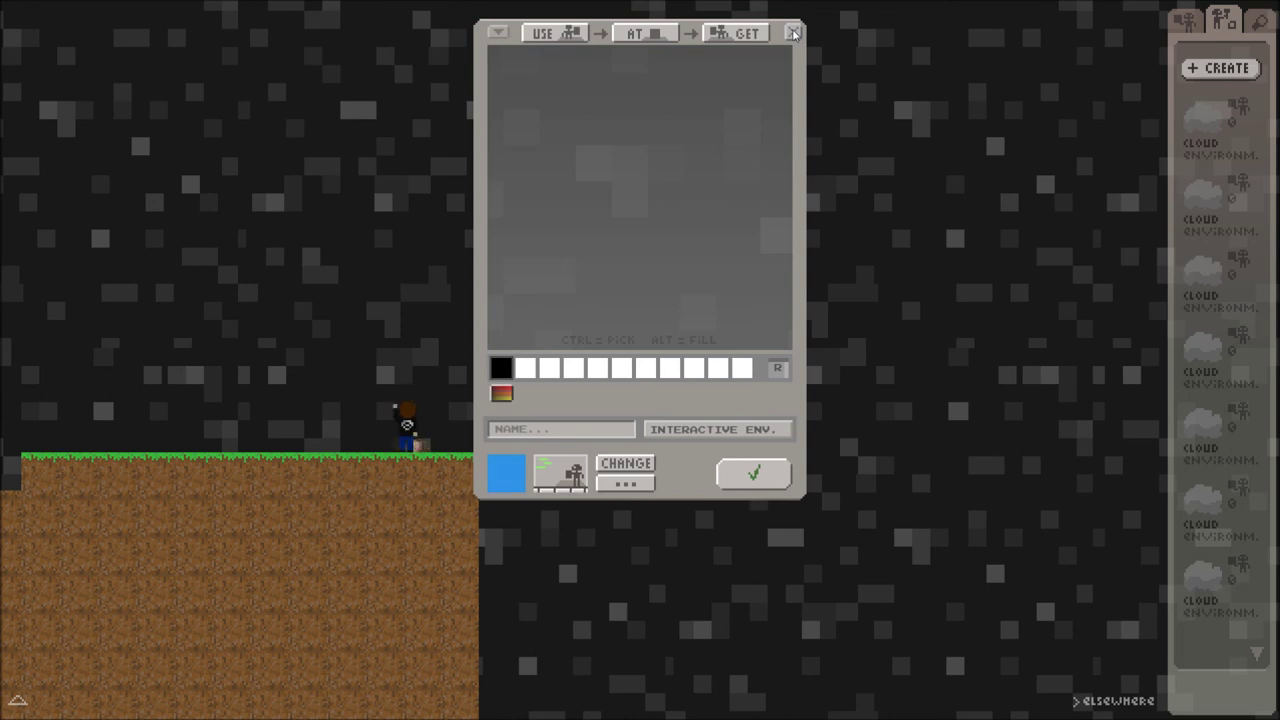
{"action": "left_click", "coordinate": [792, 33]}
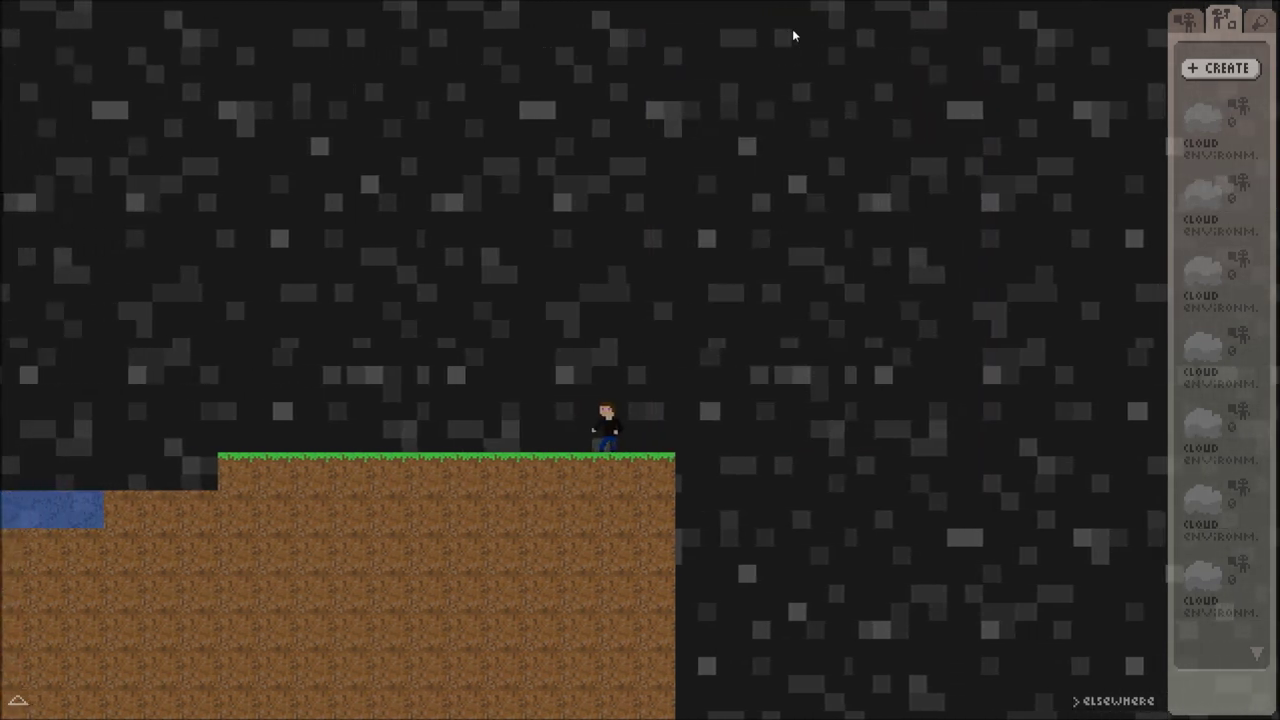